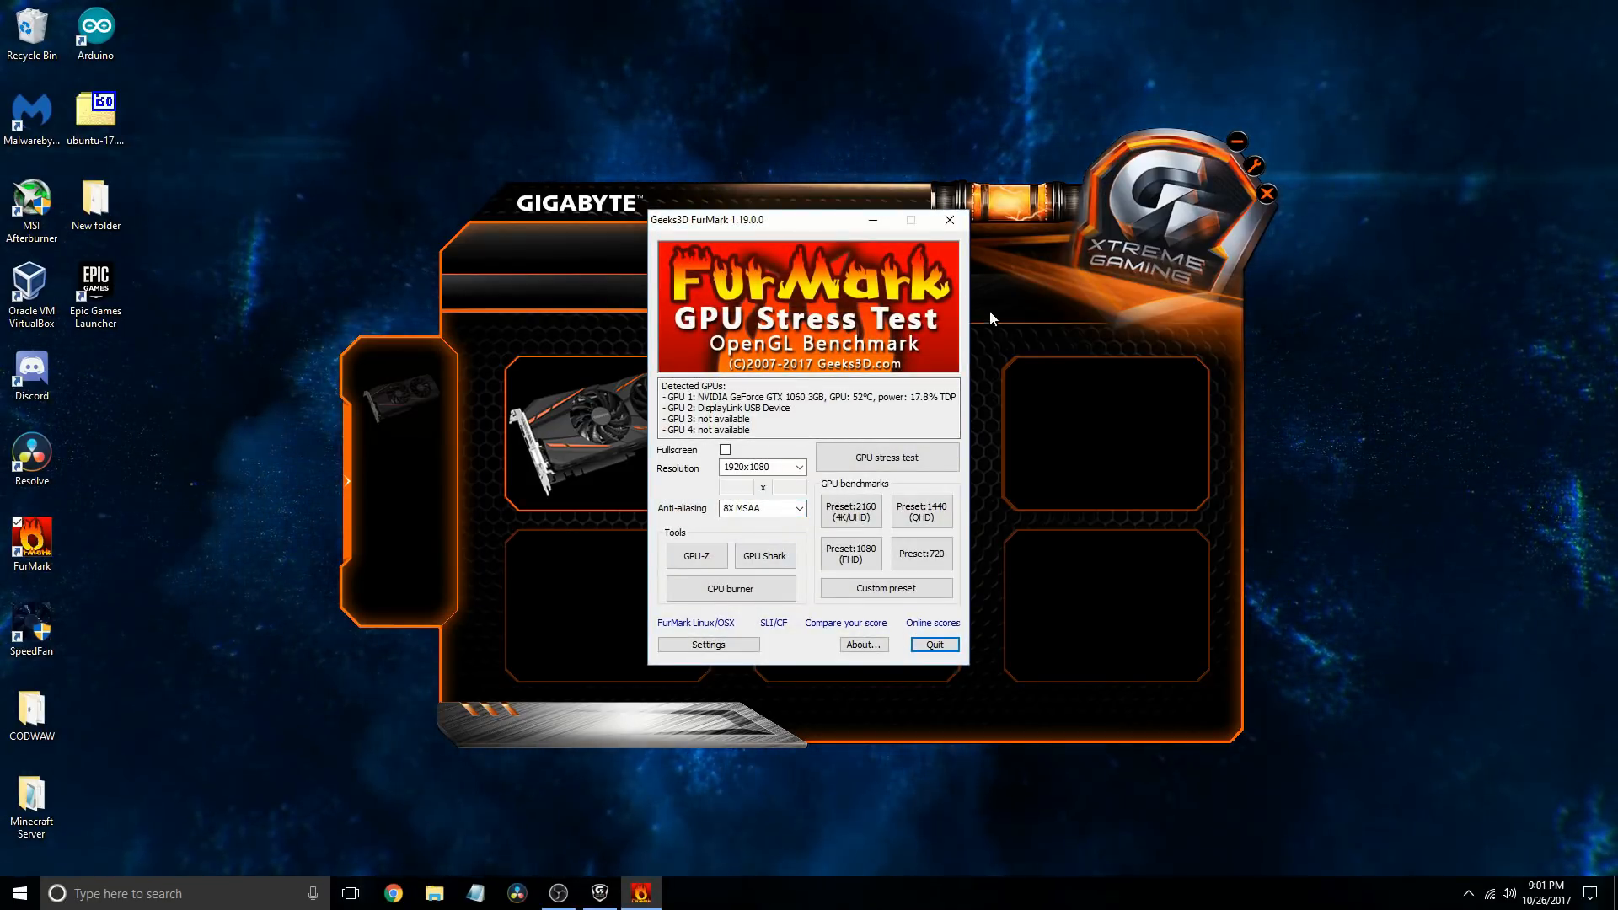
Step: Open the detected graphics card's overclocking controls in the Gigabyte Xtreme Gaming utility and show its monitoring graphs
click(981, 366)
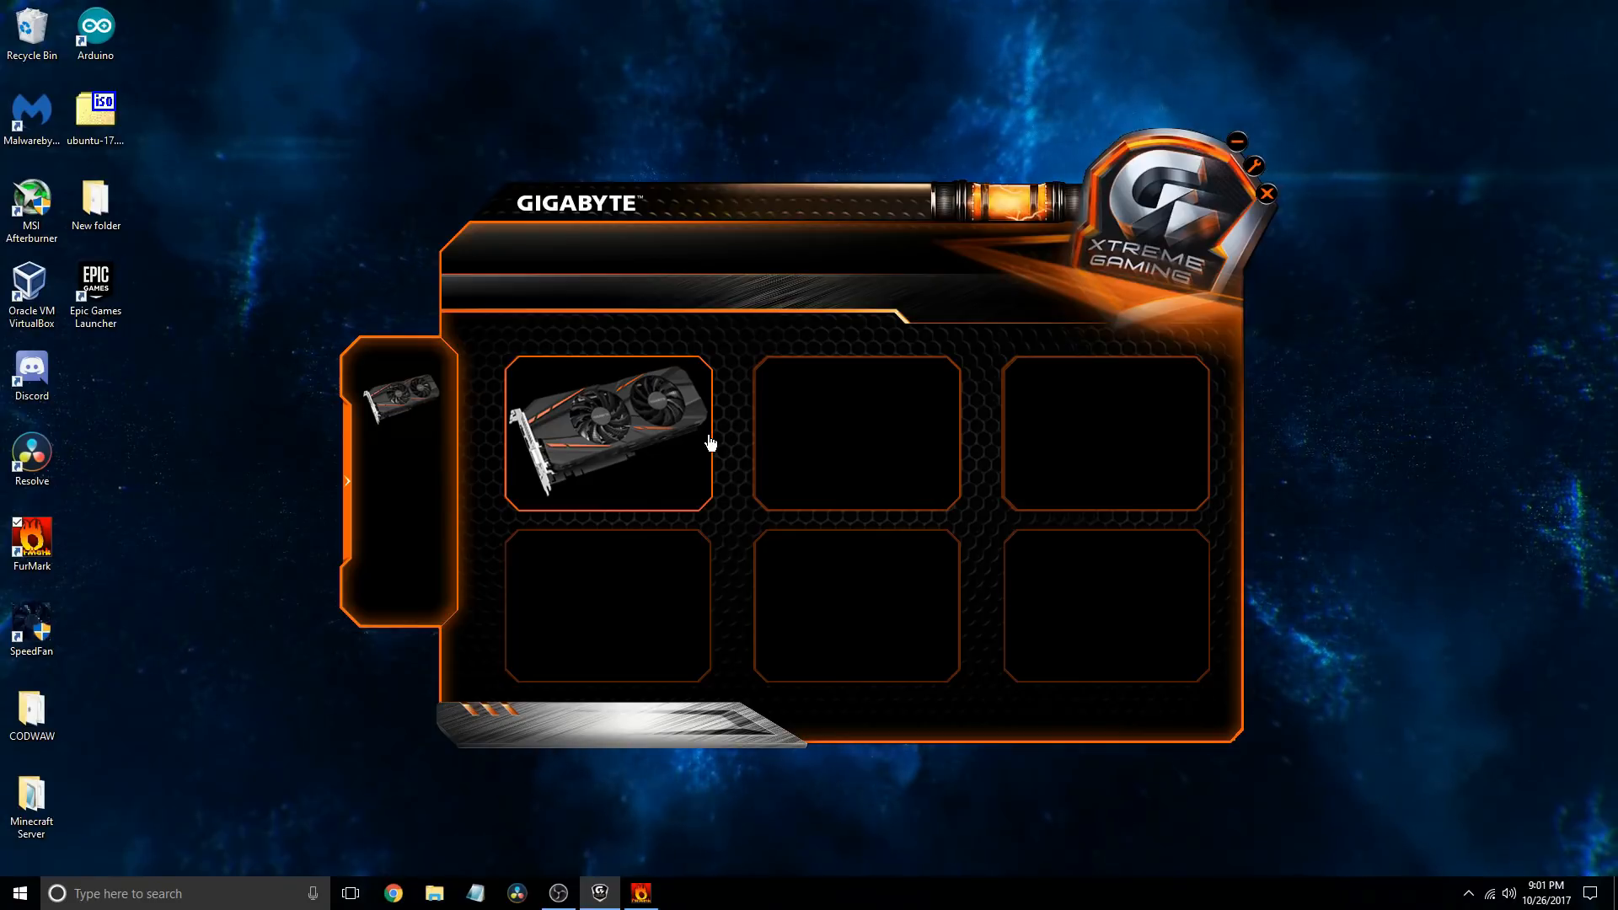
click(711, 441)
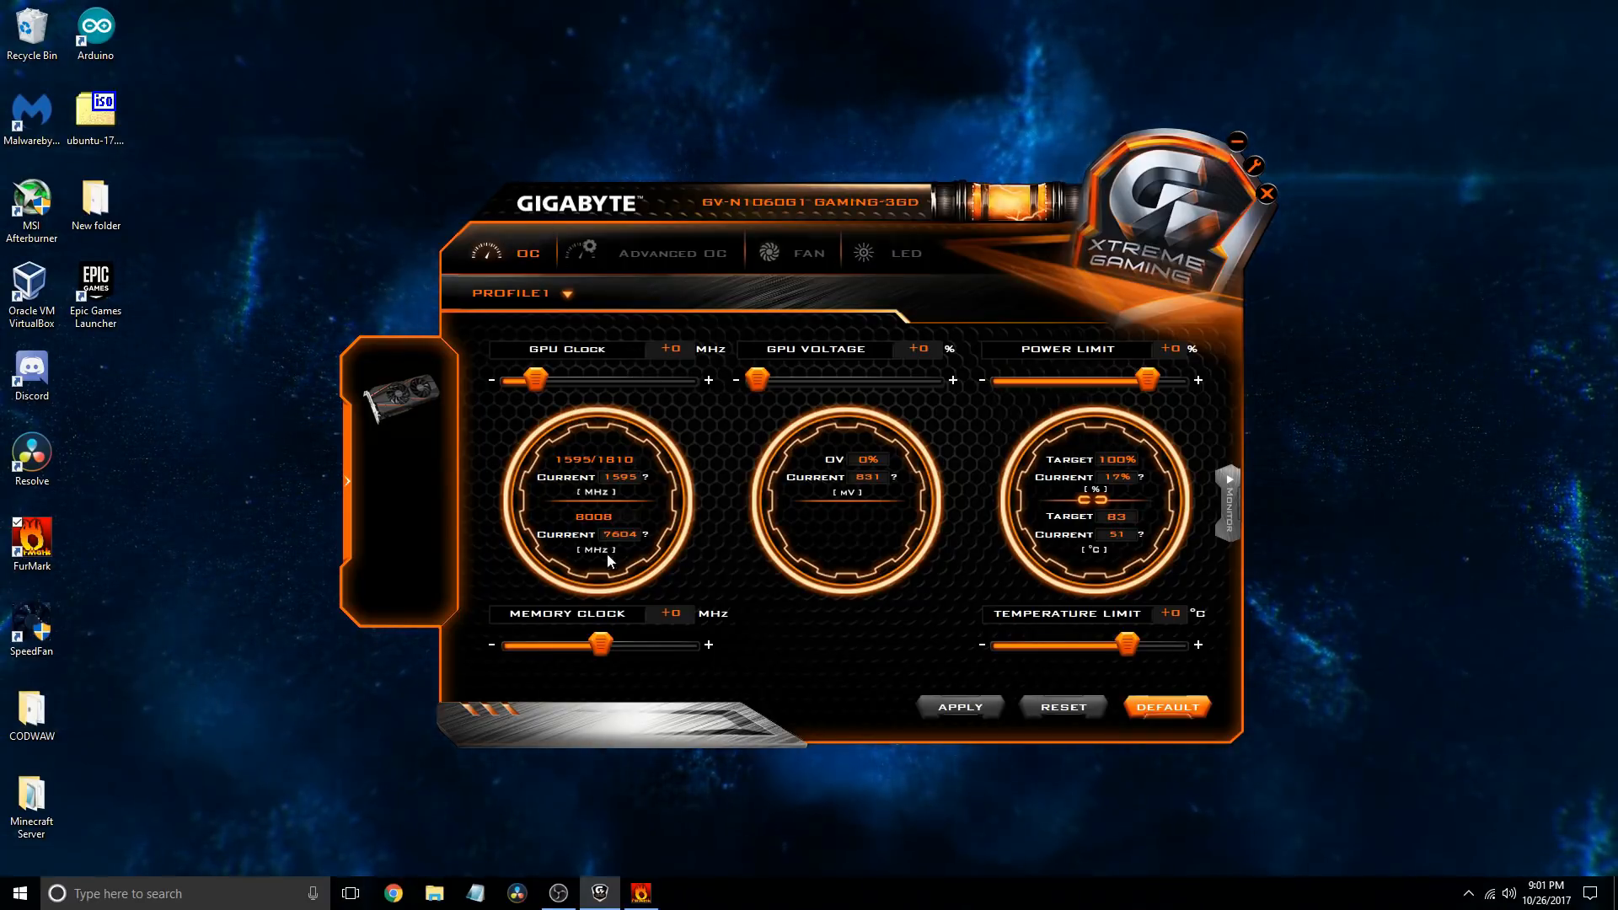
drag(891, 194, 733, 113)
click(1067, 410)
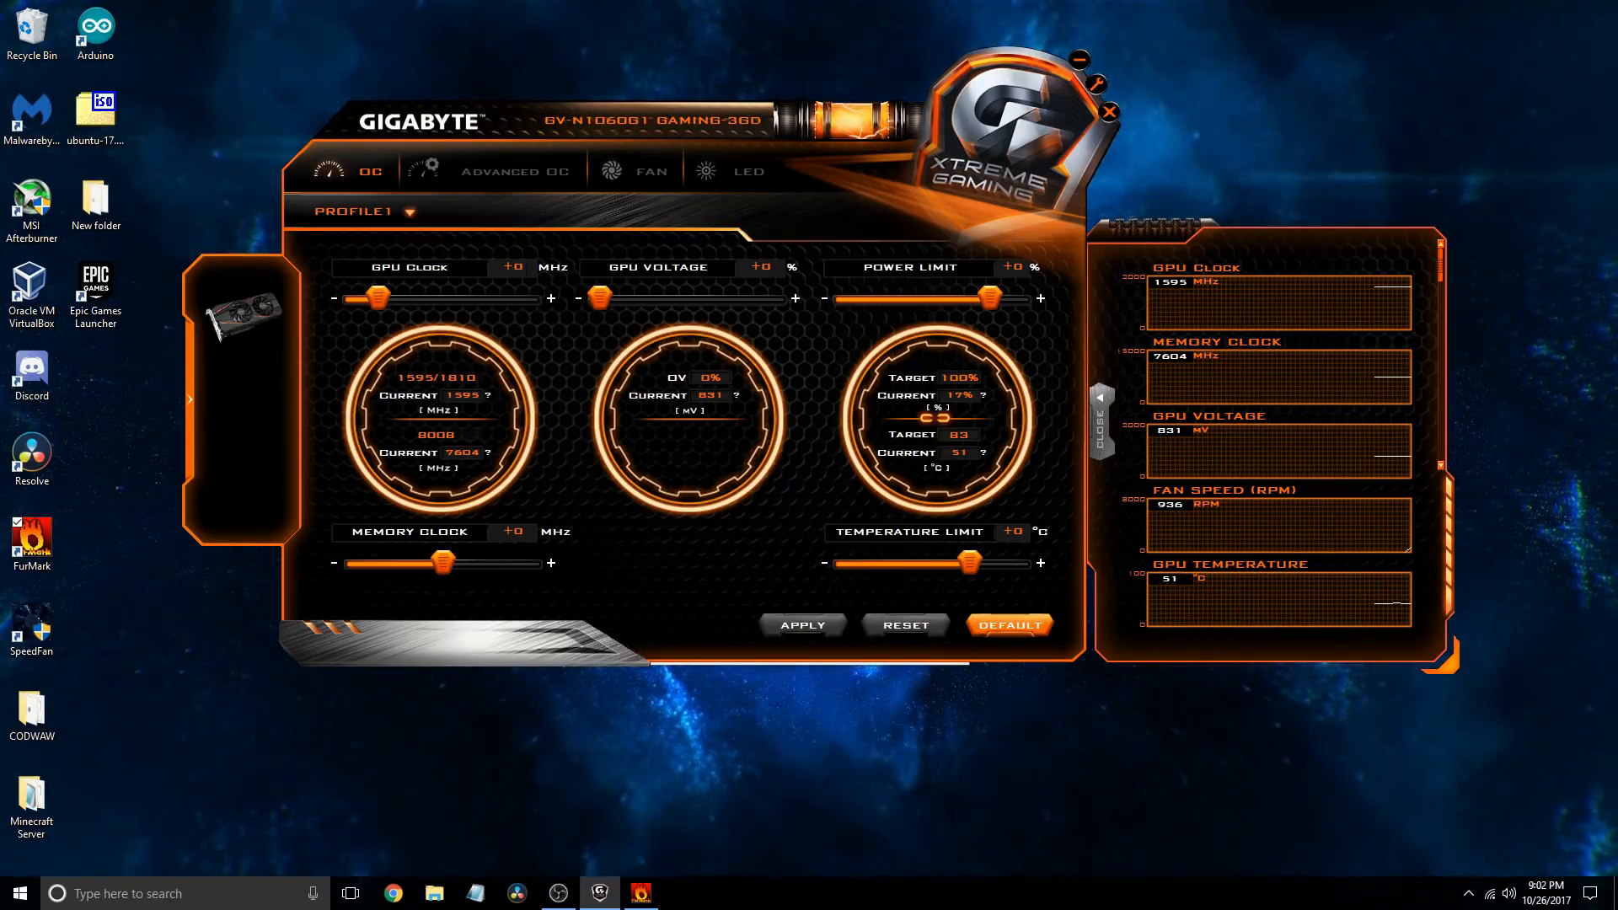
Step: Try GPU clock offsets up to +15 MHz and return the offset to +0 MHz
click(514, 267)
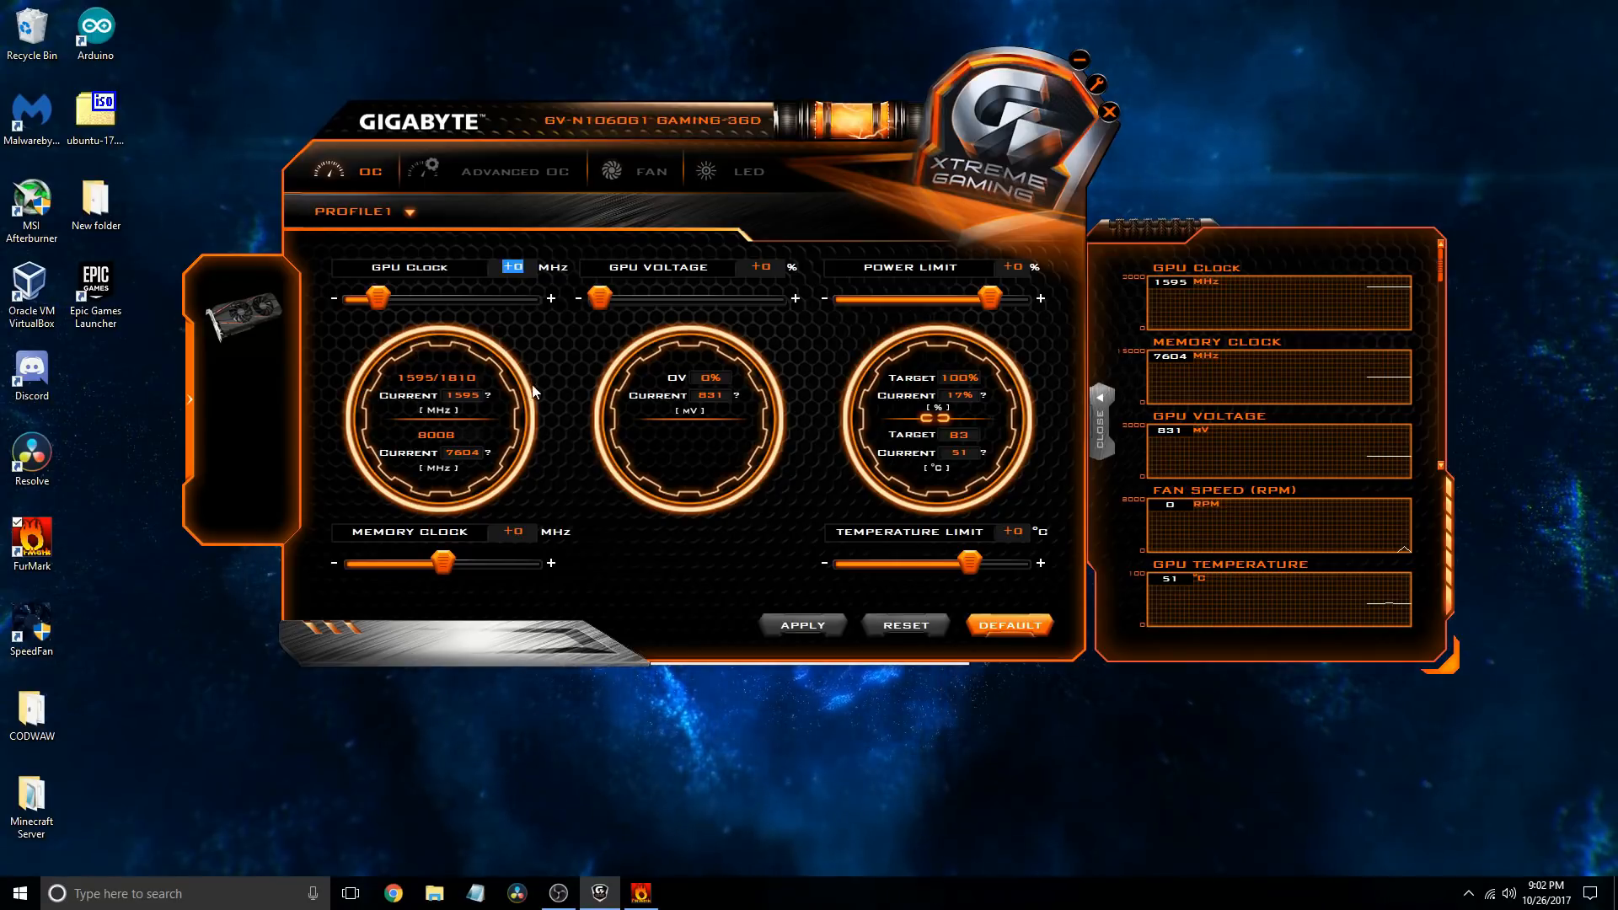
click(550, 298)
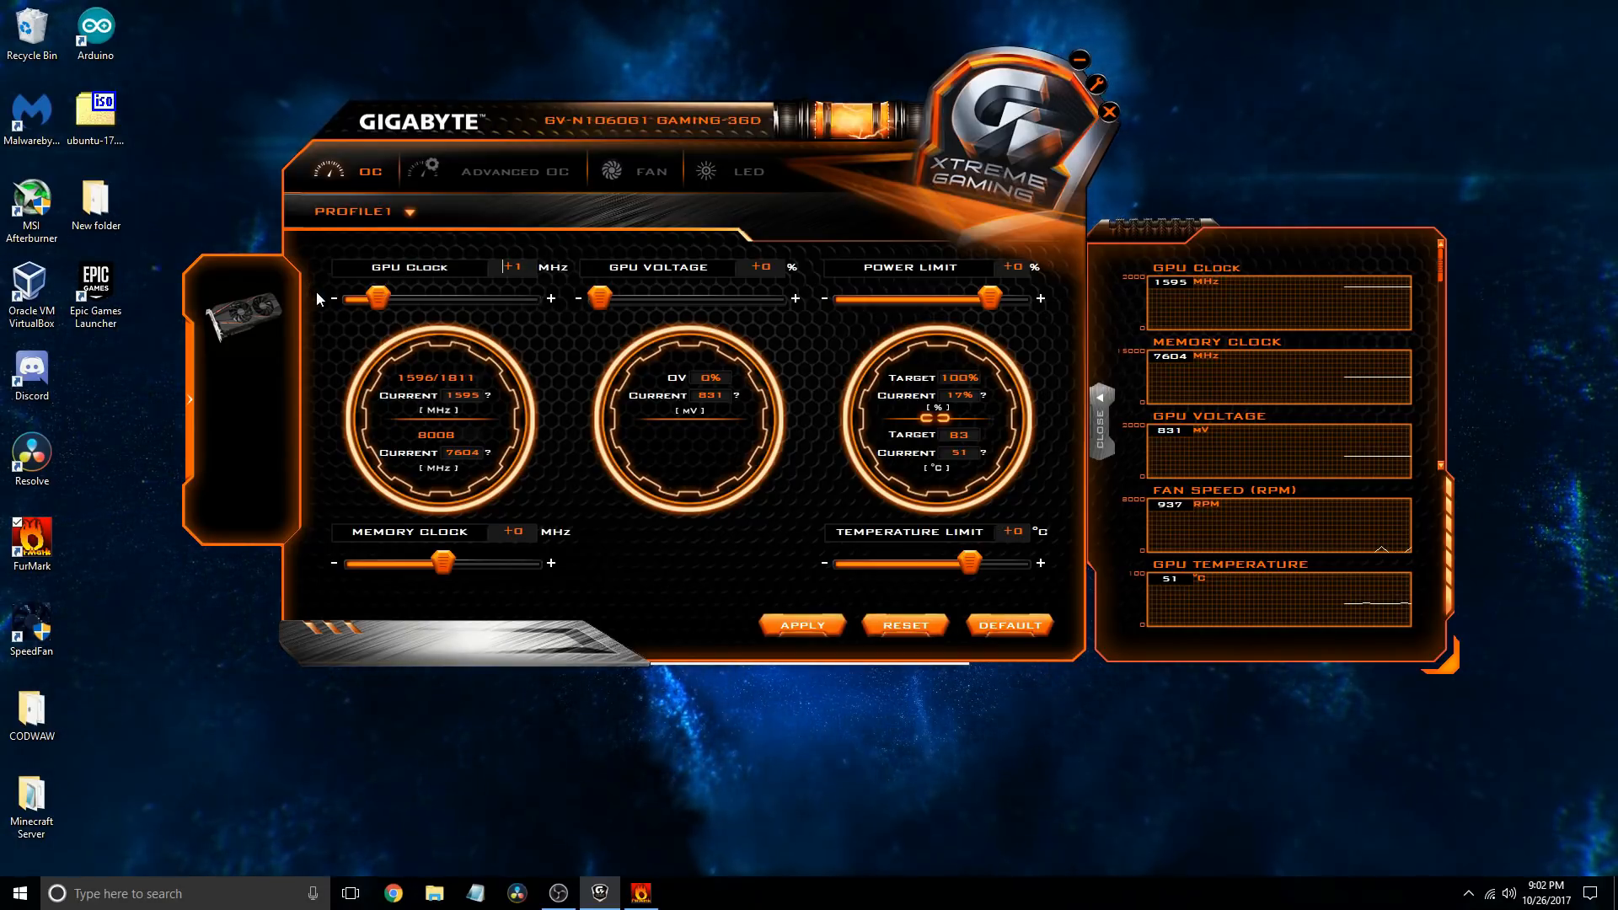
mouse_move(378, 300)
mouse_down()
mouse_move(402, 309)
mouse_move(377, 301)
mouse_up()
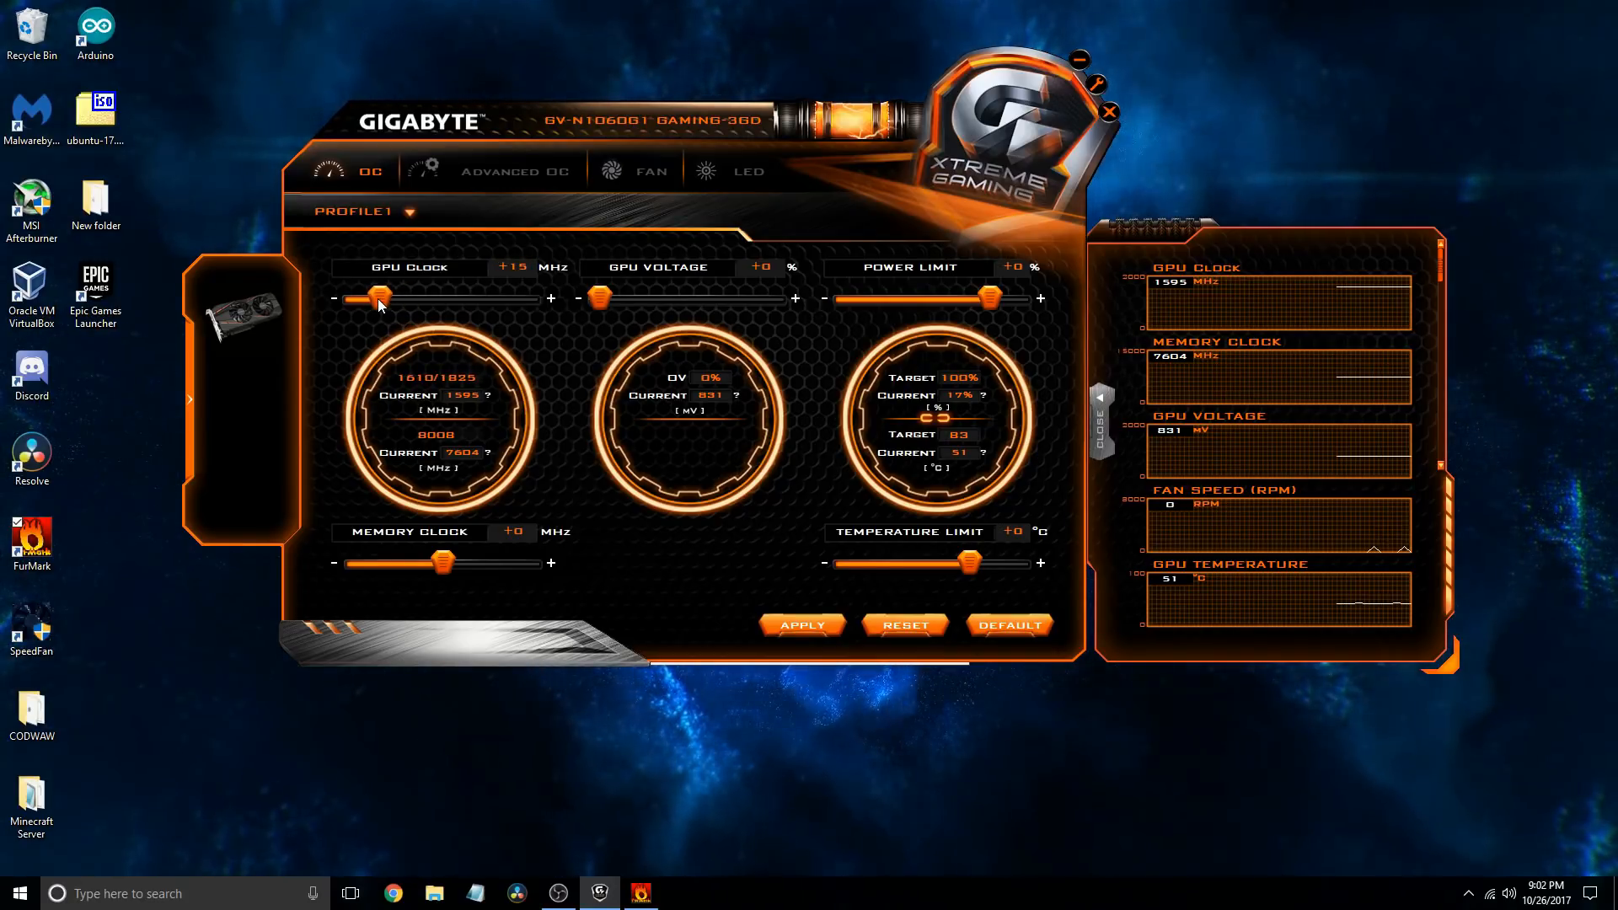
click(335, 302)
click(335, 302)
click(335, 302)
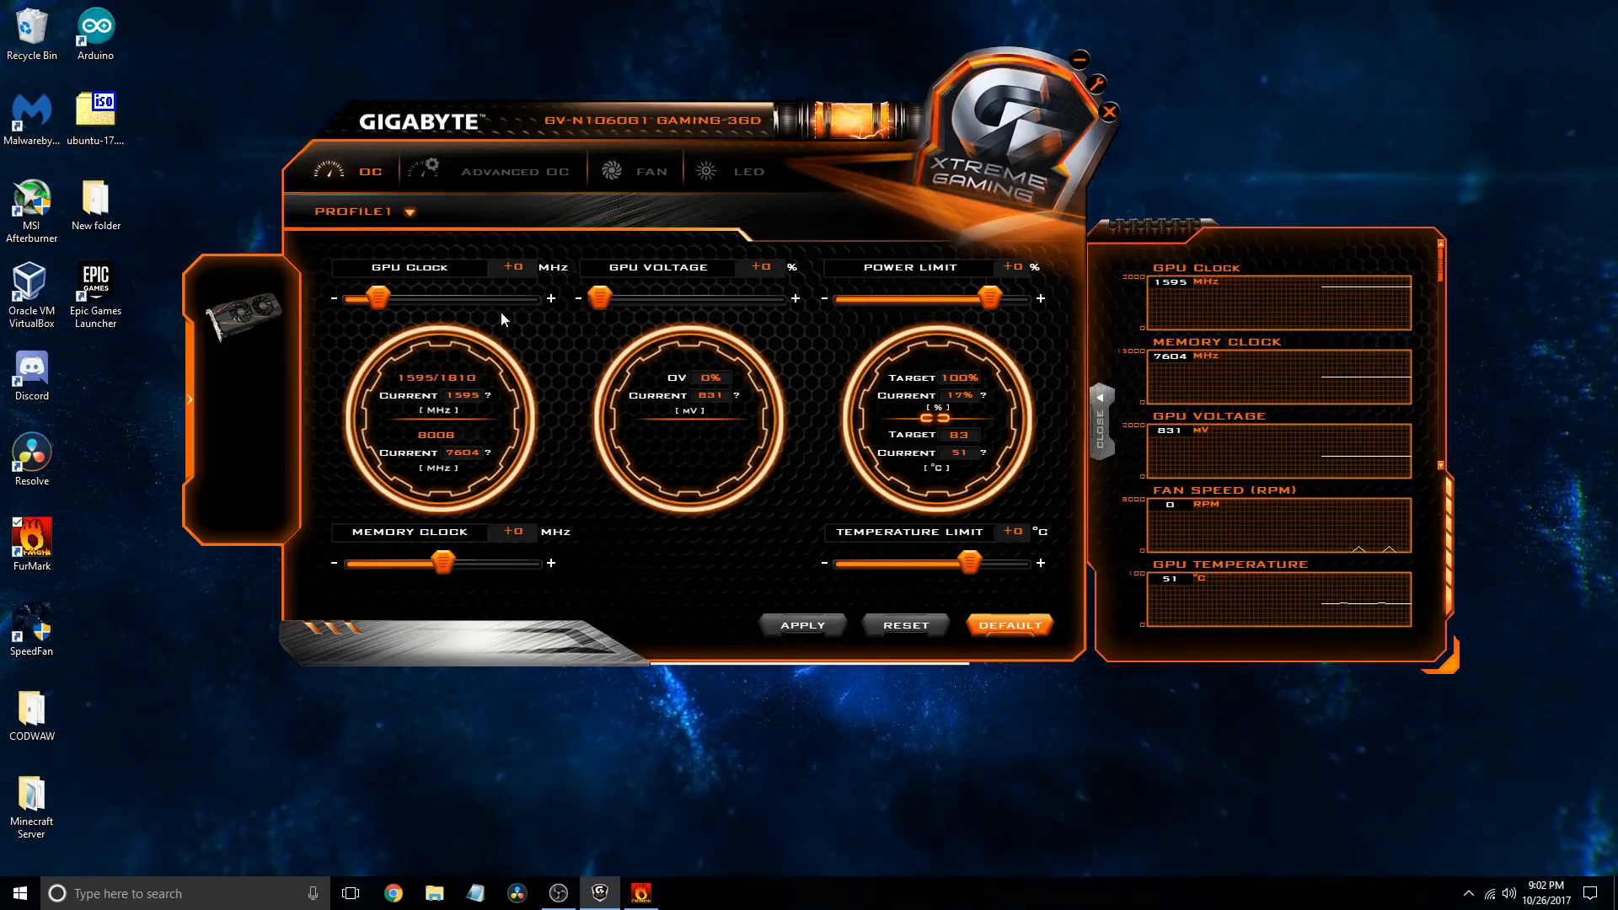
click(551, 300)
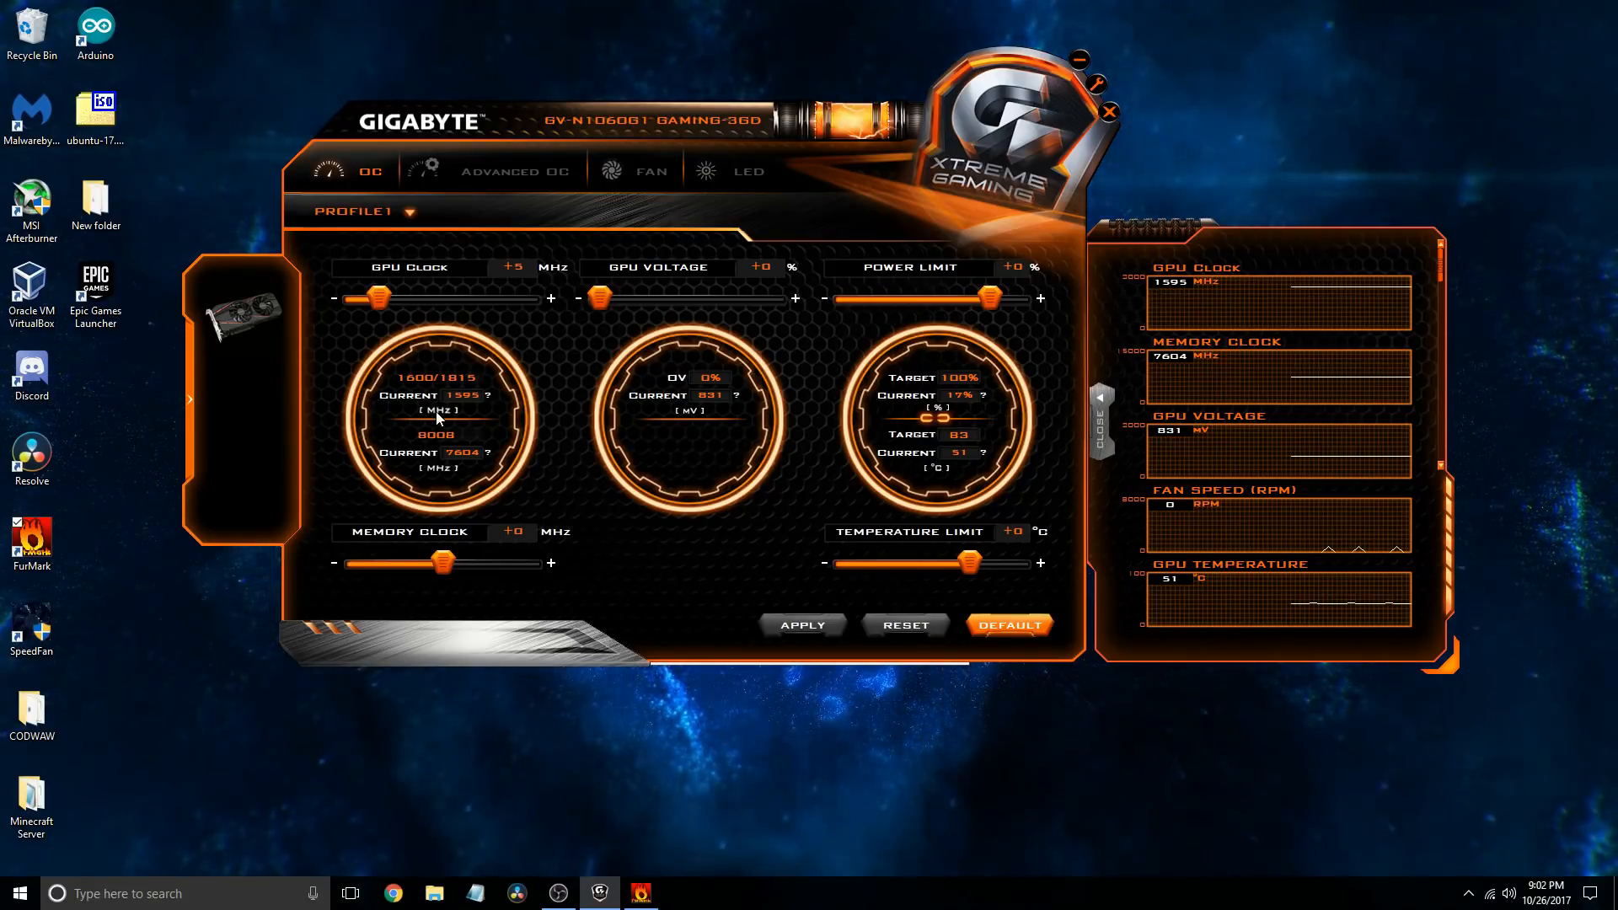
click(333, 301)
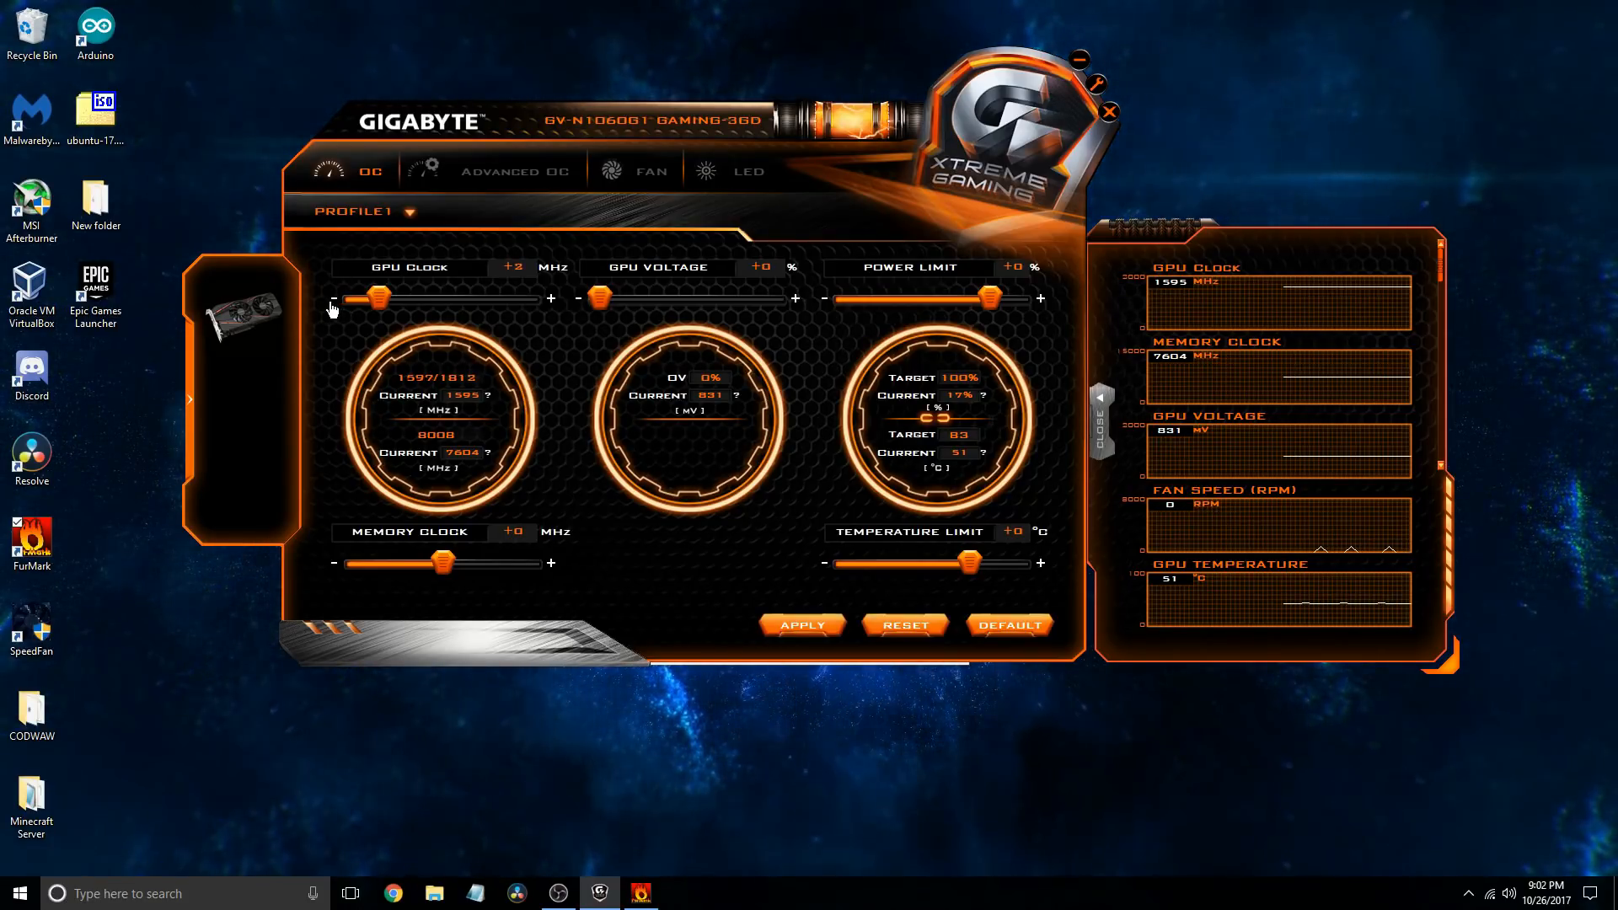
click(840, 627)
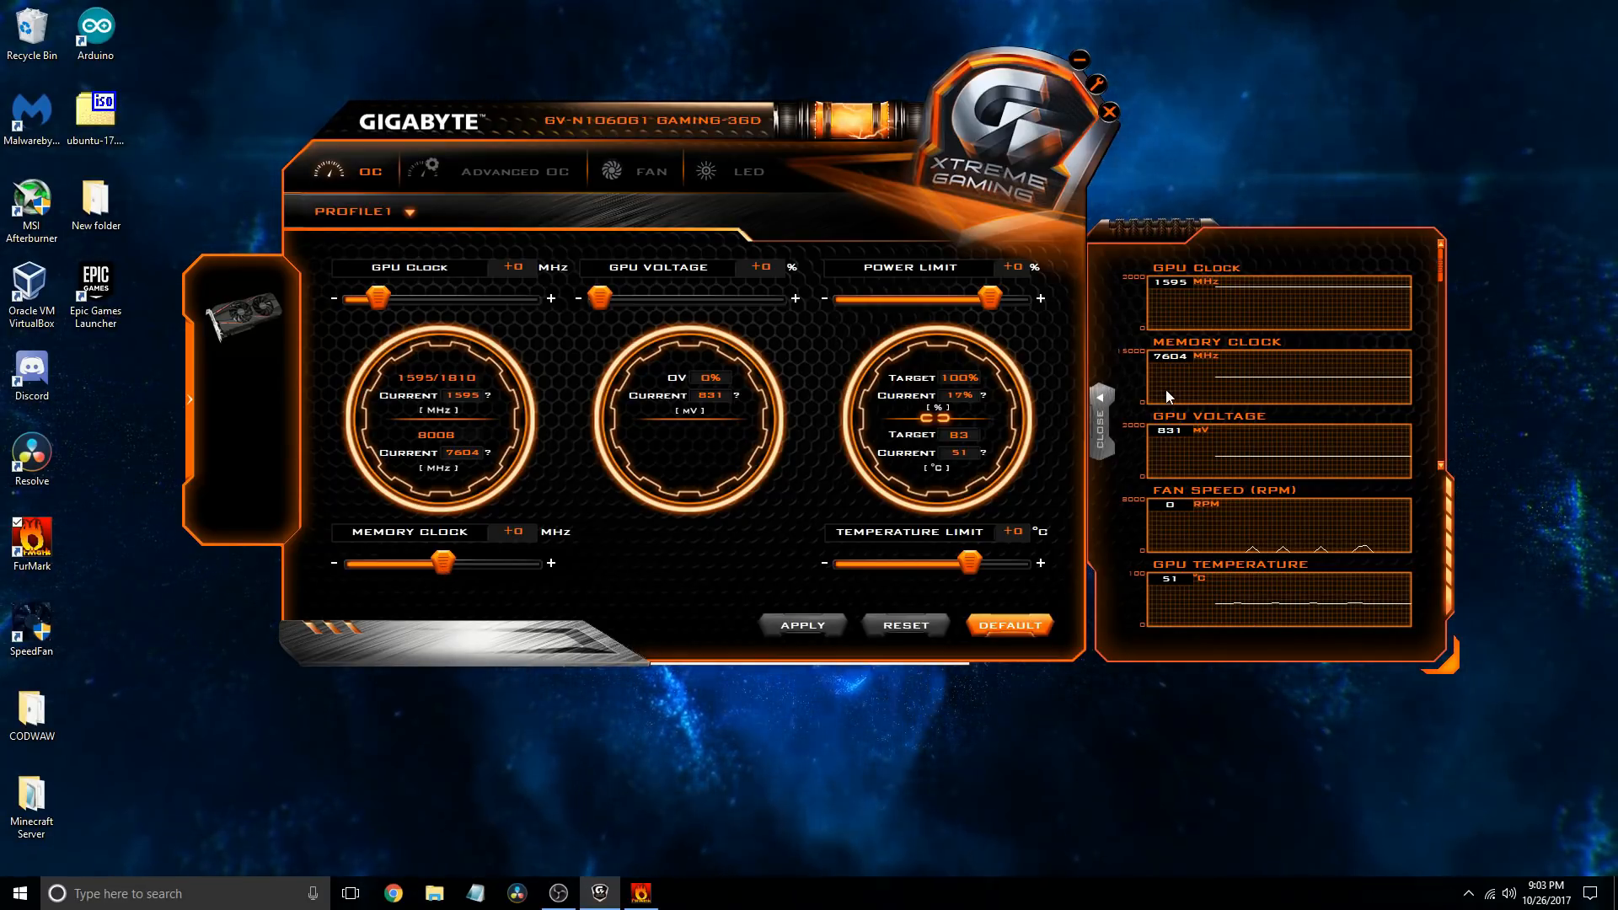
Step: Try a memory clock offset of +8 MHz and return the offset to +0 MHz
mouse_move(457, 434)
mouse_down()
mouse_move(429, 438)
mouse_move(447, 428)
mouse_up()
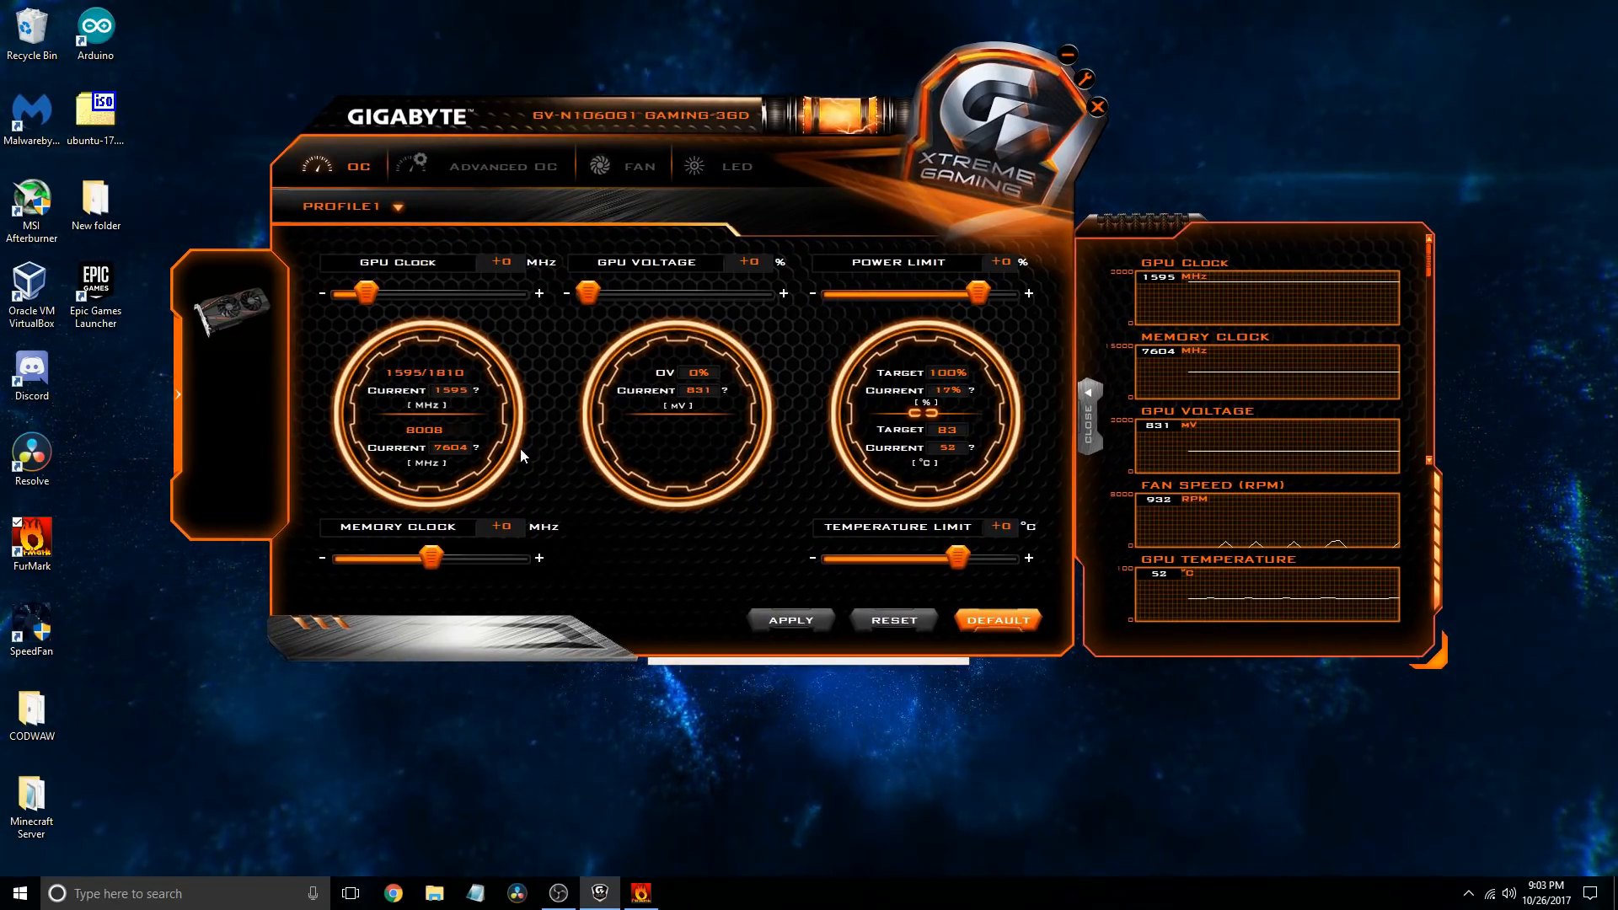
click(540, 558)
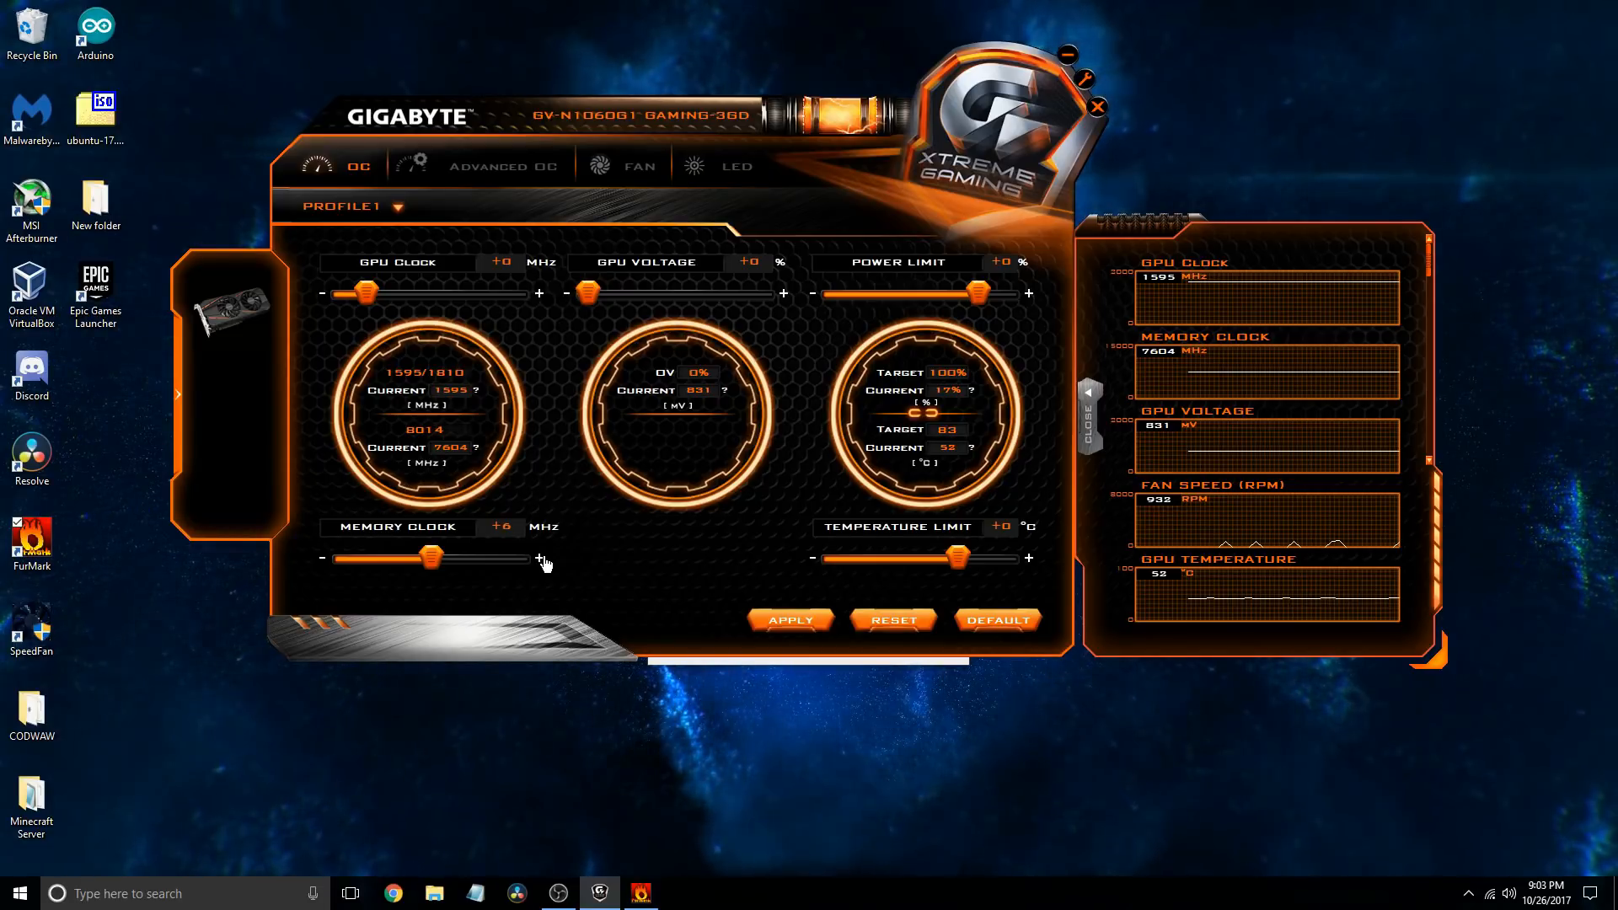
click(322, 560)
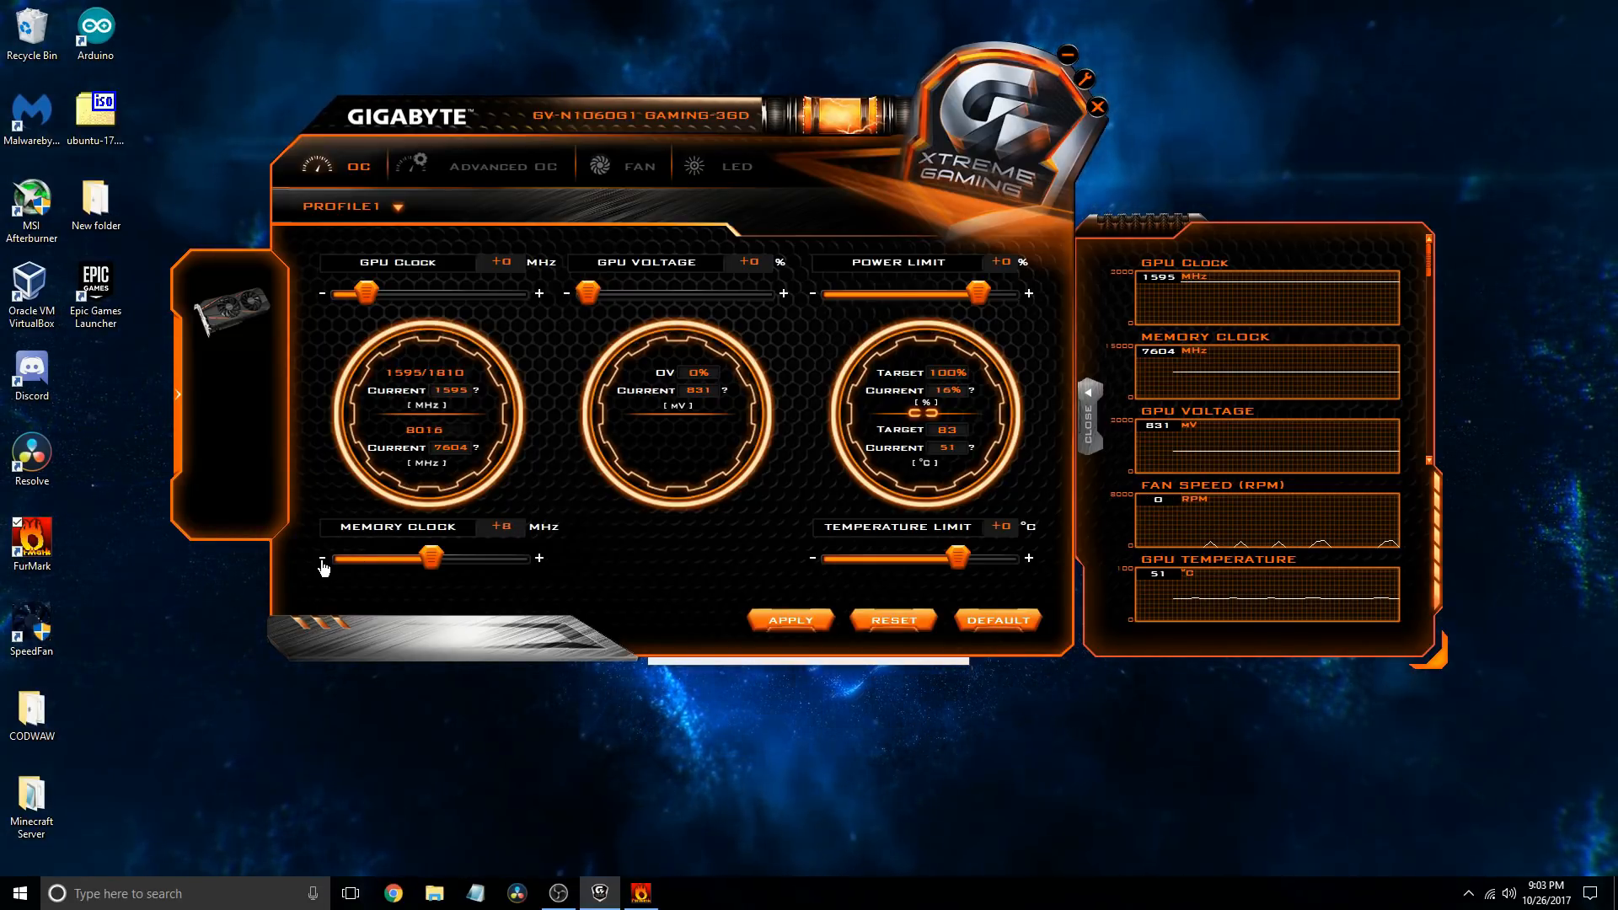
click(322, 559)
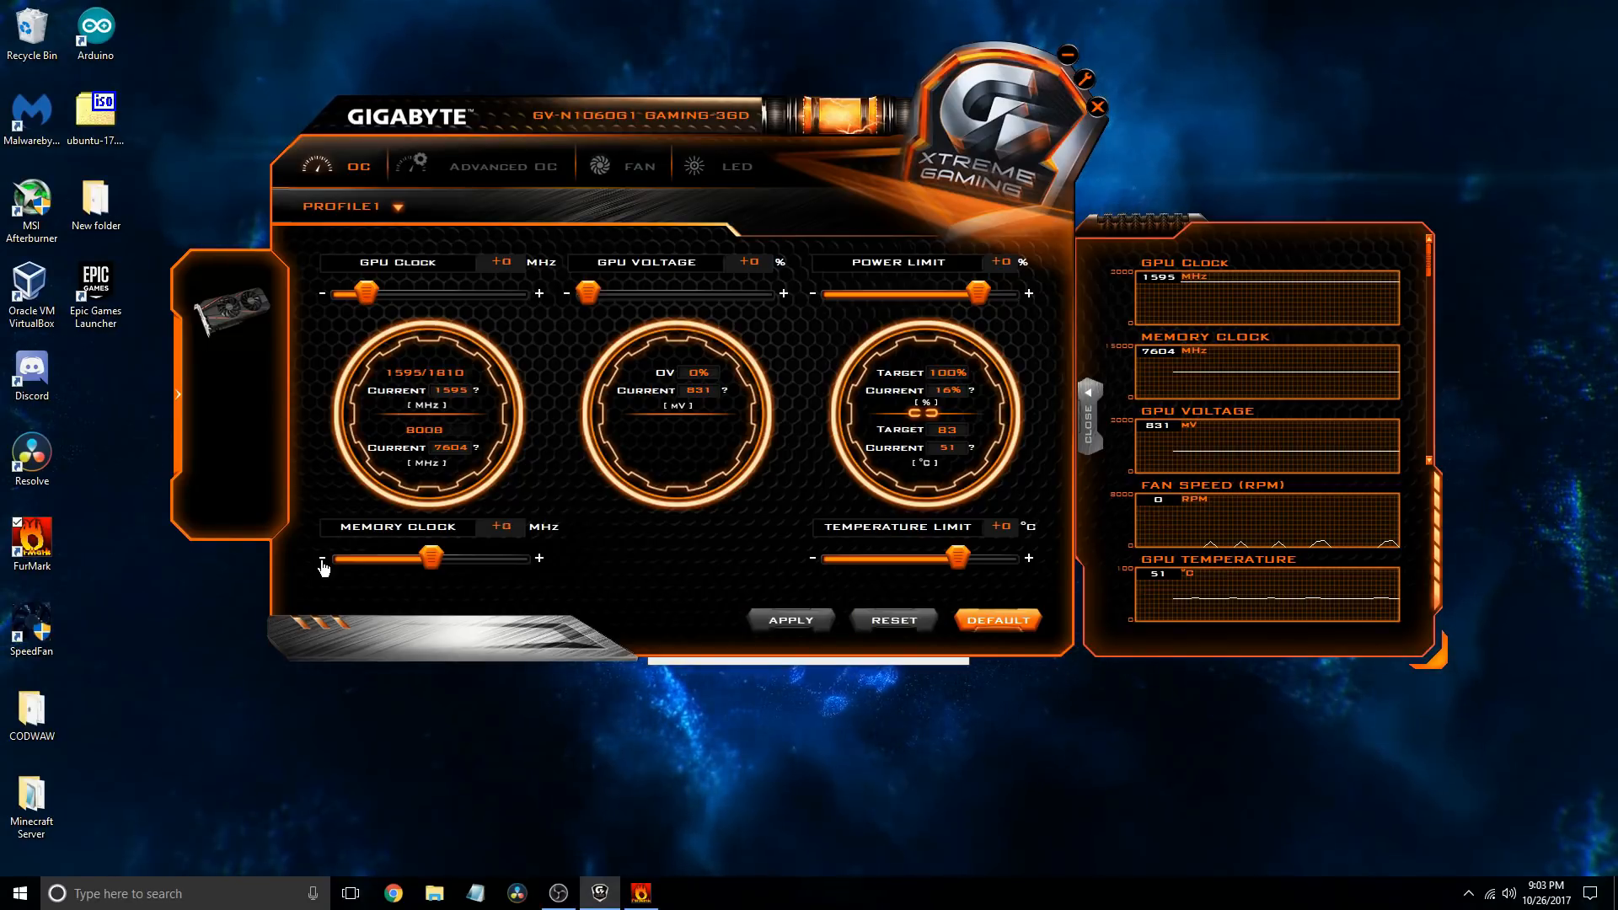
click(539, 559)
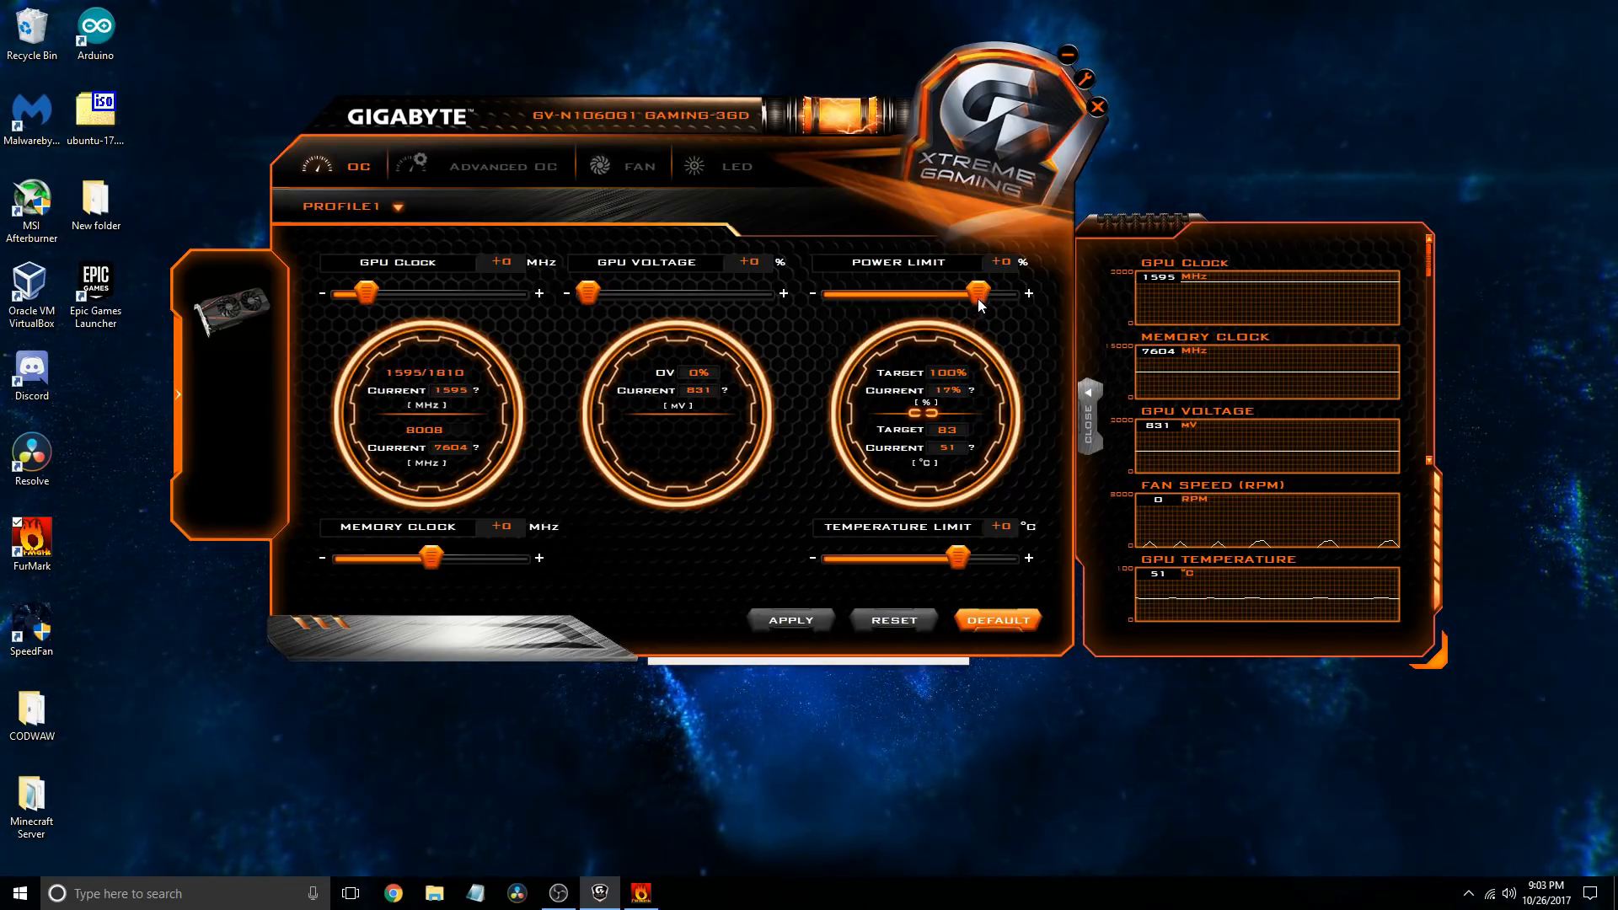
Step: Raise the power limit to +11% and the temperature limit to +9 °C, checking the power and usage graphs
drag(982, 295, 1050, 305)
scroll(1191, 529, down, 2)
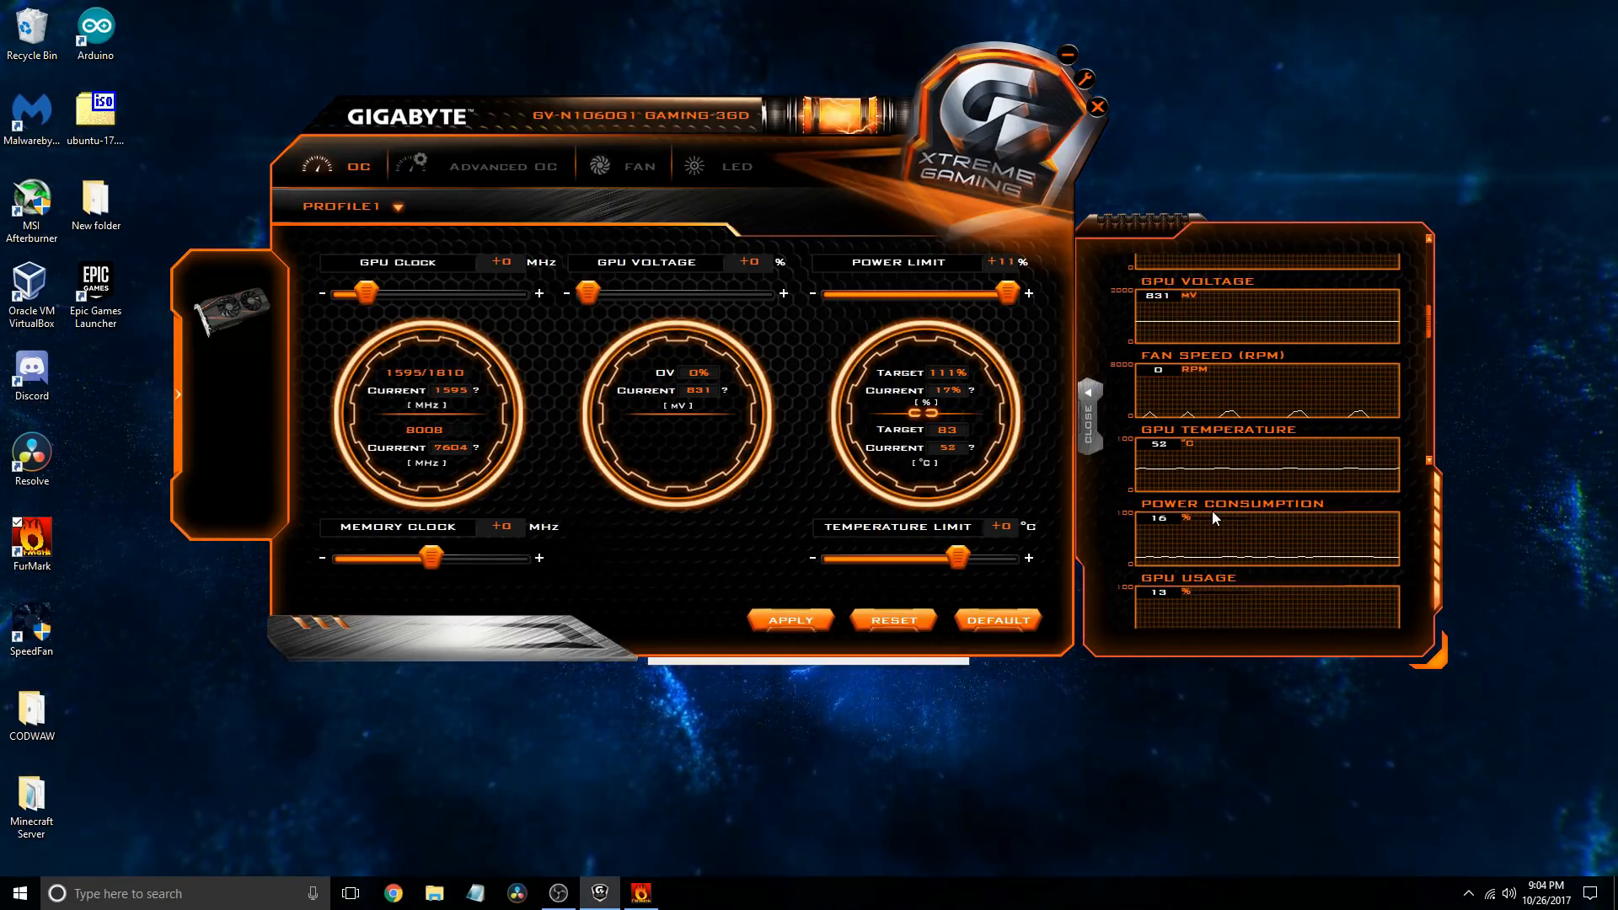
click(32, 539)
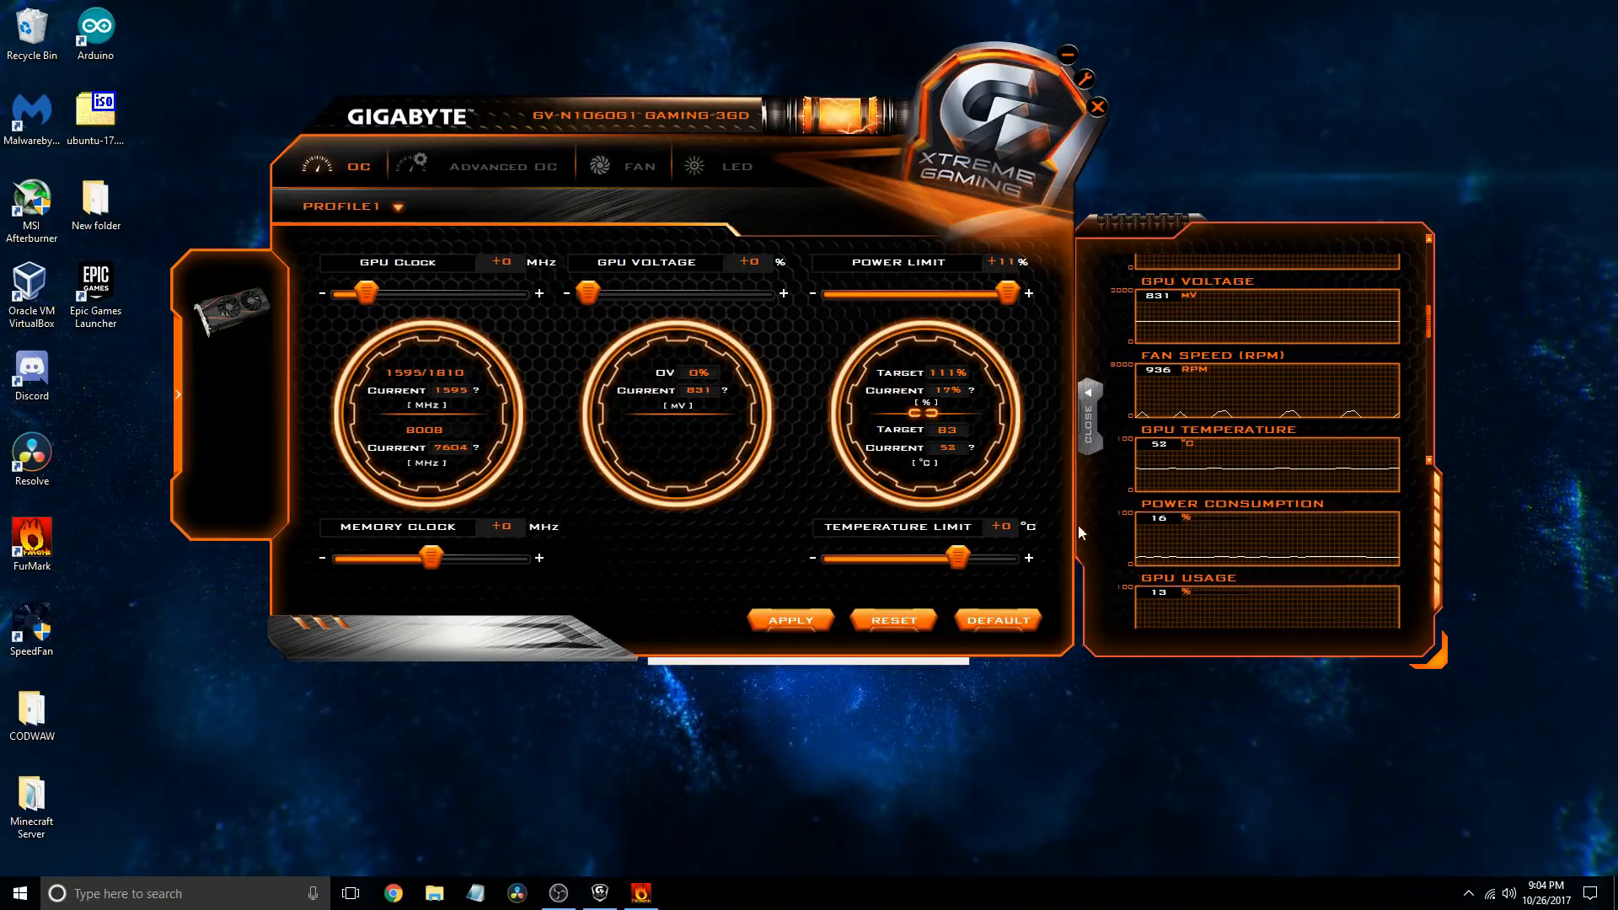
click(1011, 295)
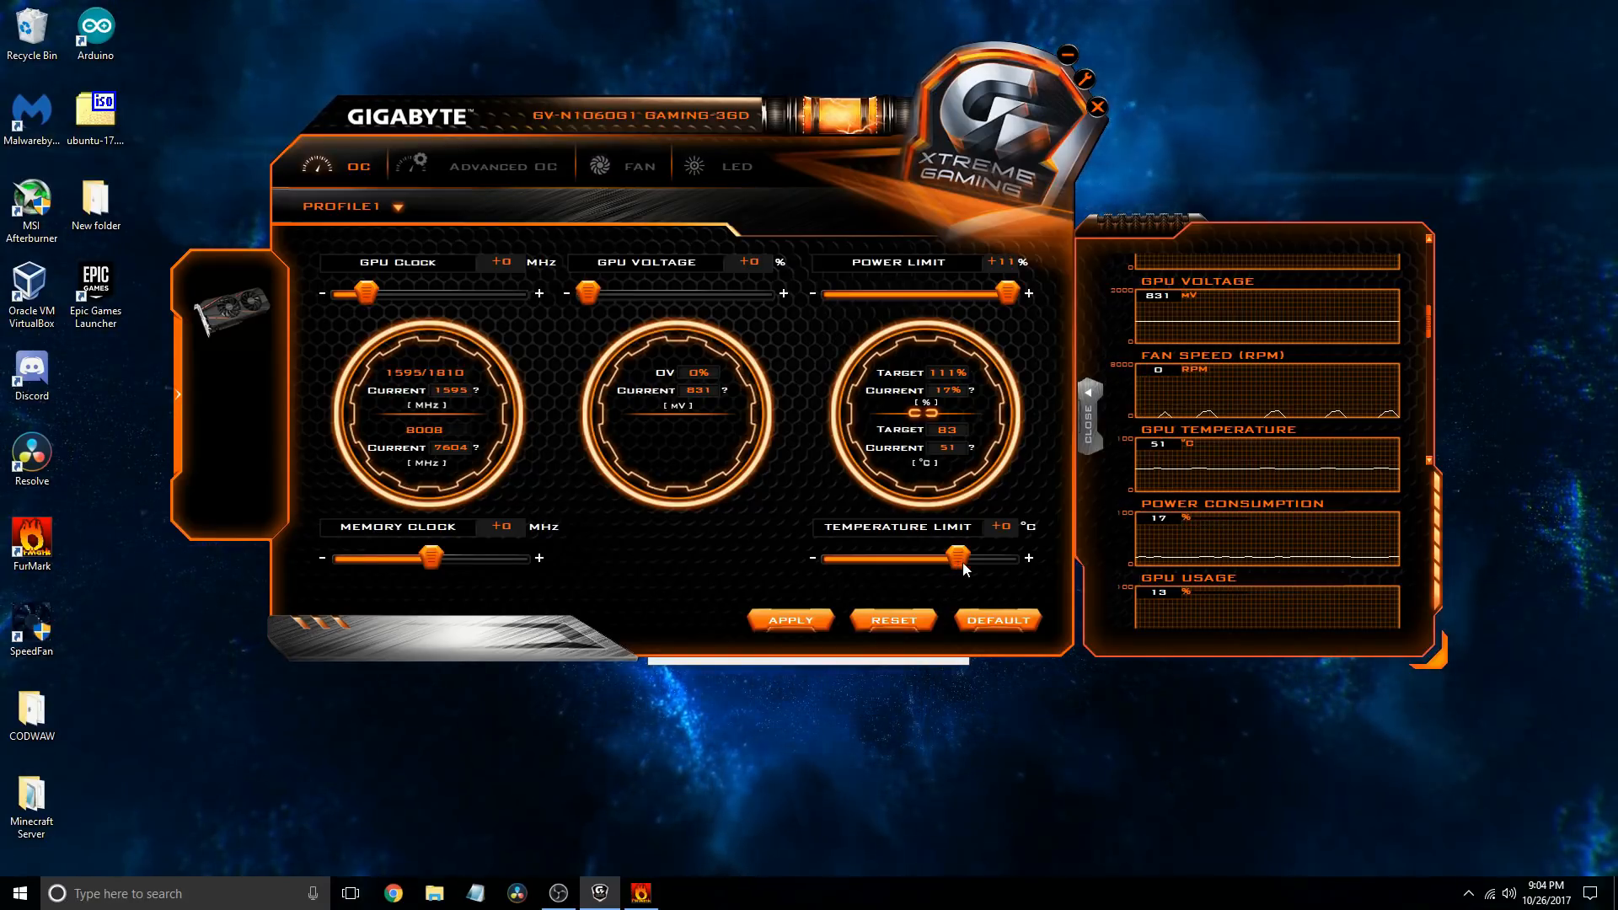
drag(953, 564, 1094, 578)
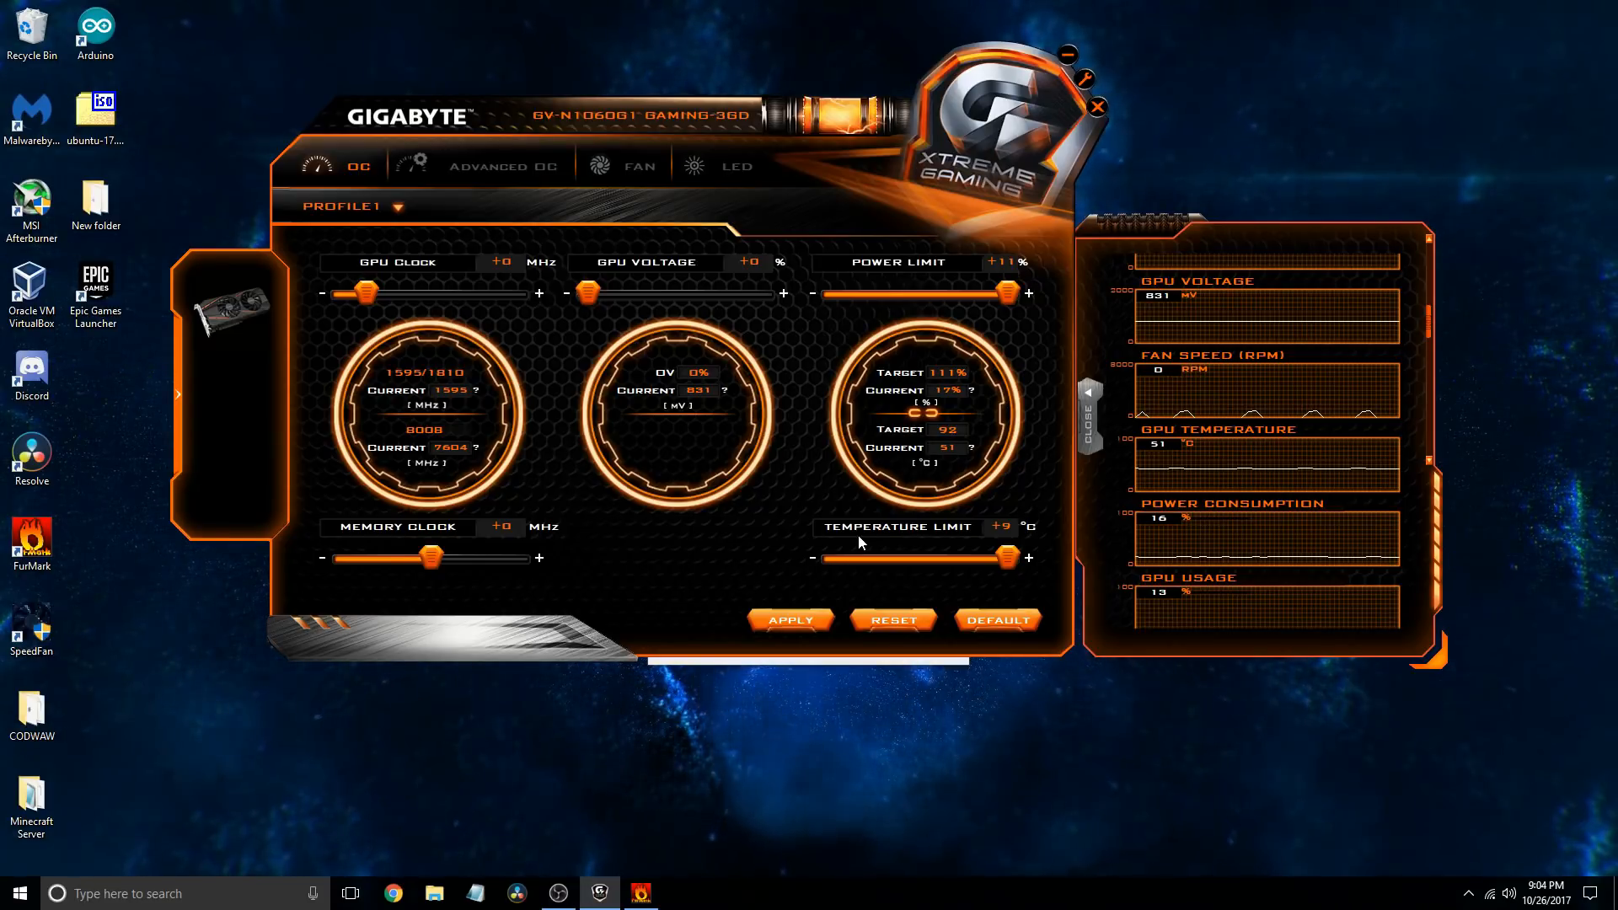
scroll(1318, 524, down, 1)
scroll(1315, 525, down, 2)
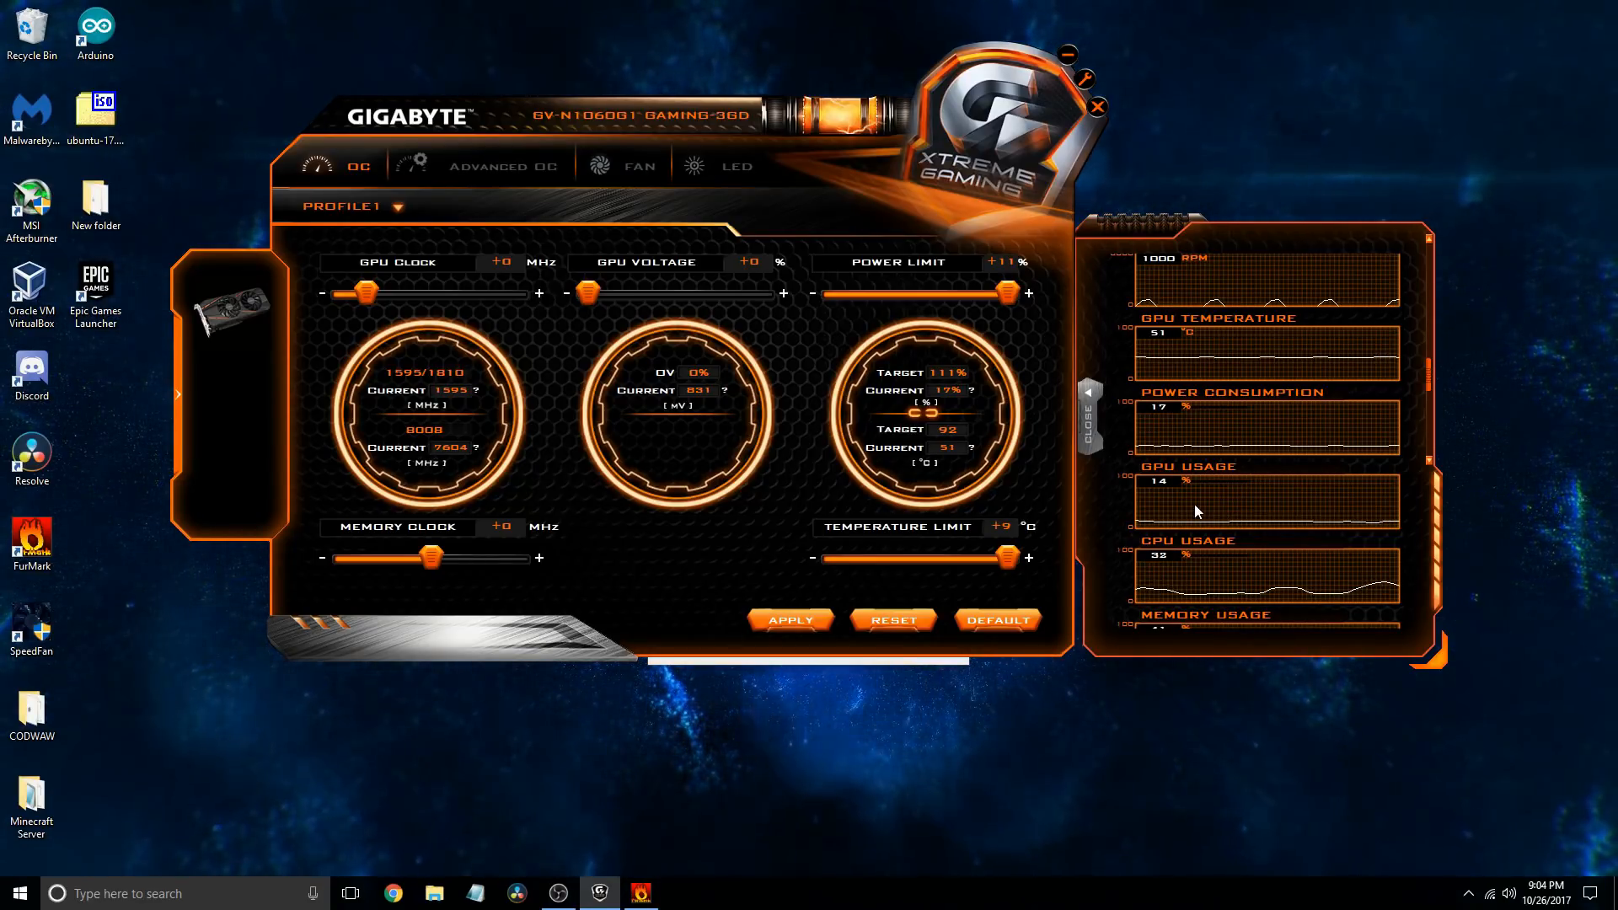
scroll(1195, 504, up, 3)
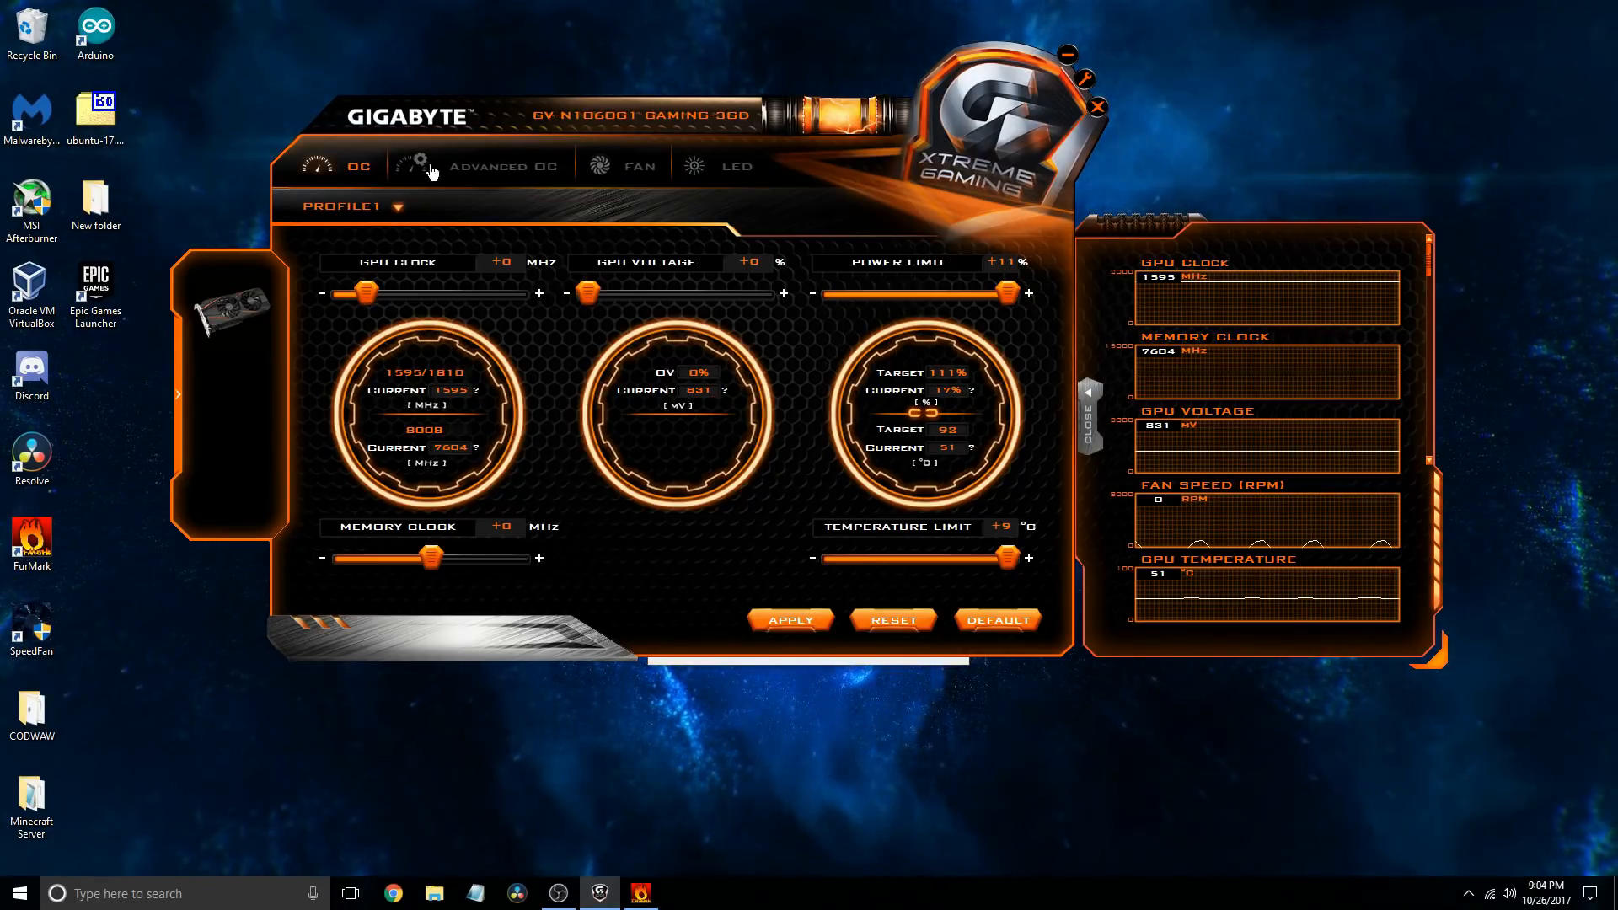
Step: View the Advanced OC settings and set the basic GPU clock offset to +10 MHz
click(519, 172)
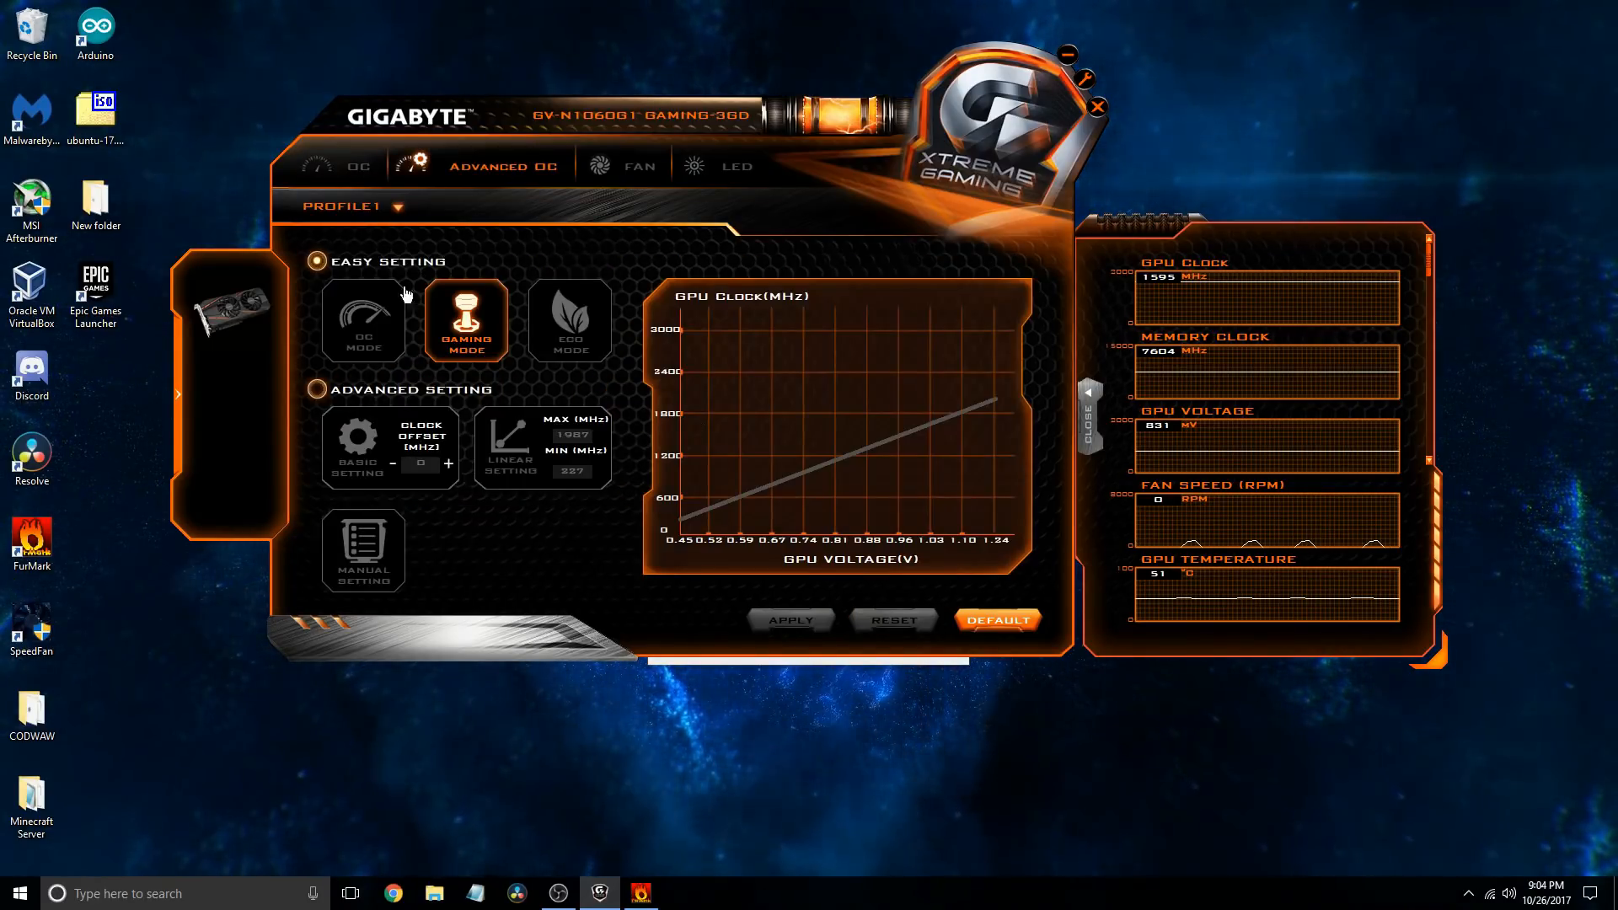
click(320, 181)
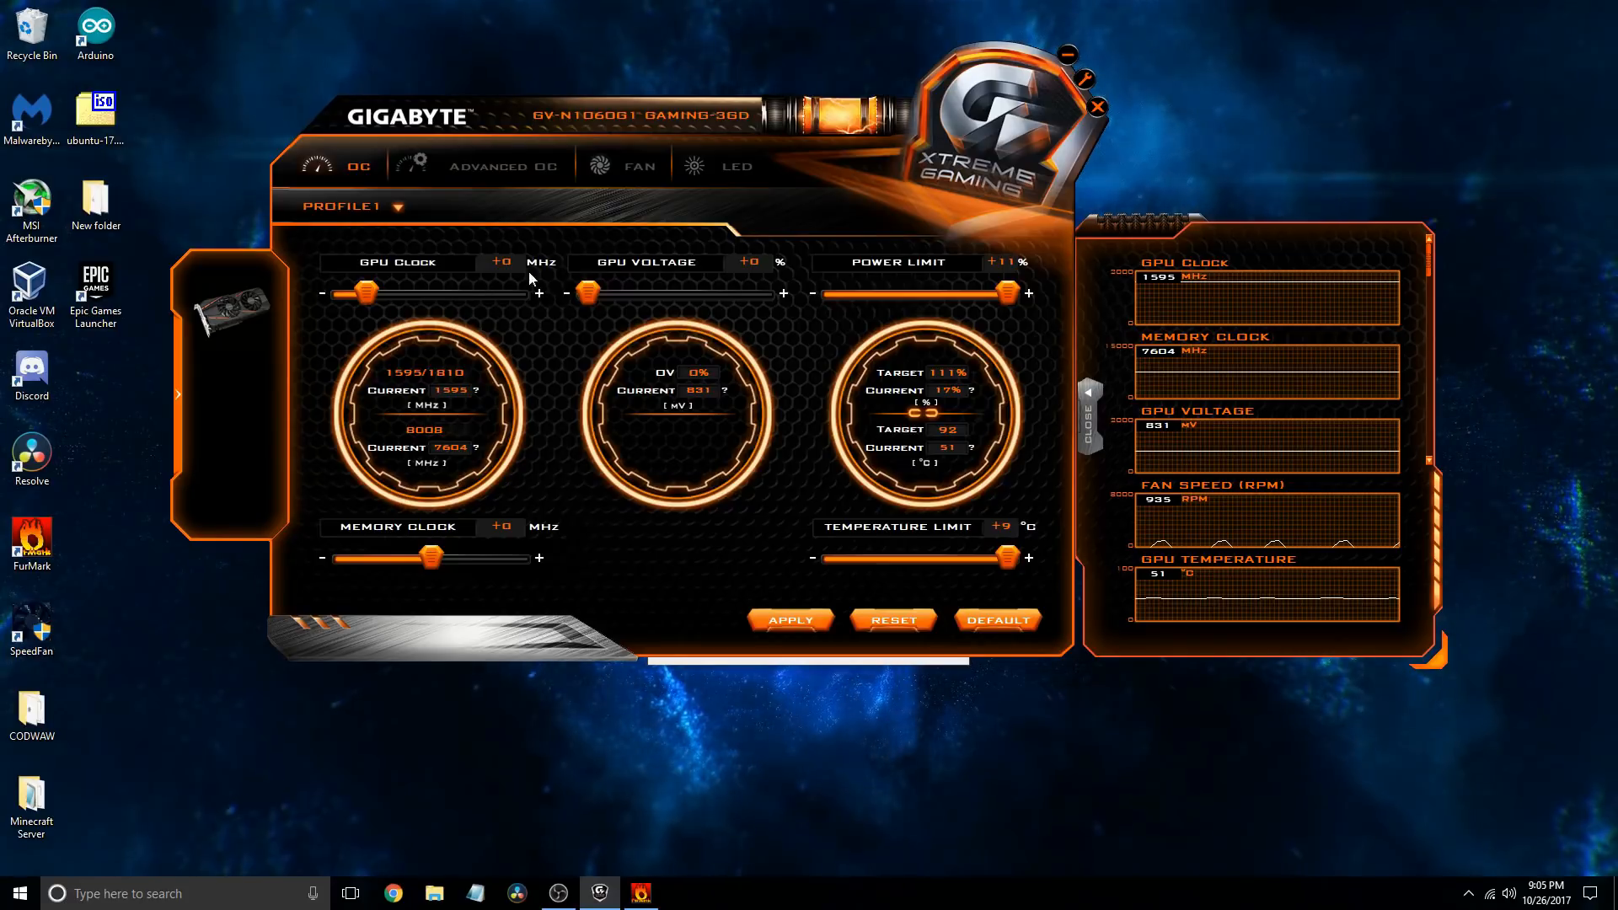
click(540, 294)
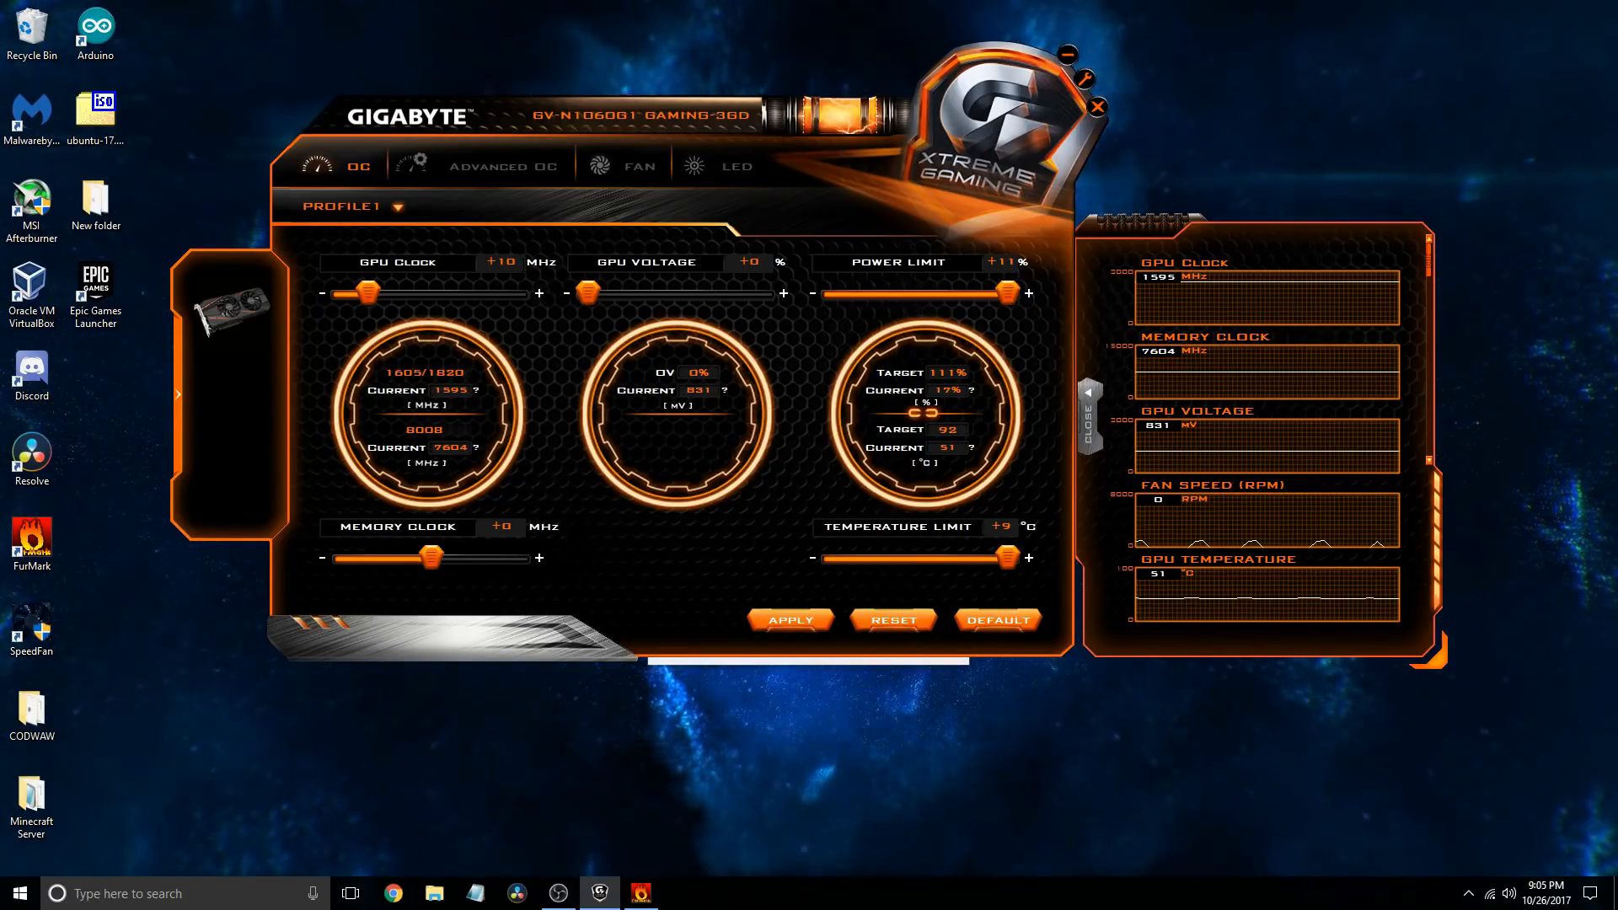
Step: Set the memory clock offset to +10 MHz and apply the overclock settings
click(540, 558)
click(539, 558)
click(539, 558)
click(539, 558)
click(539, 558)
click(539, 558)
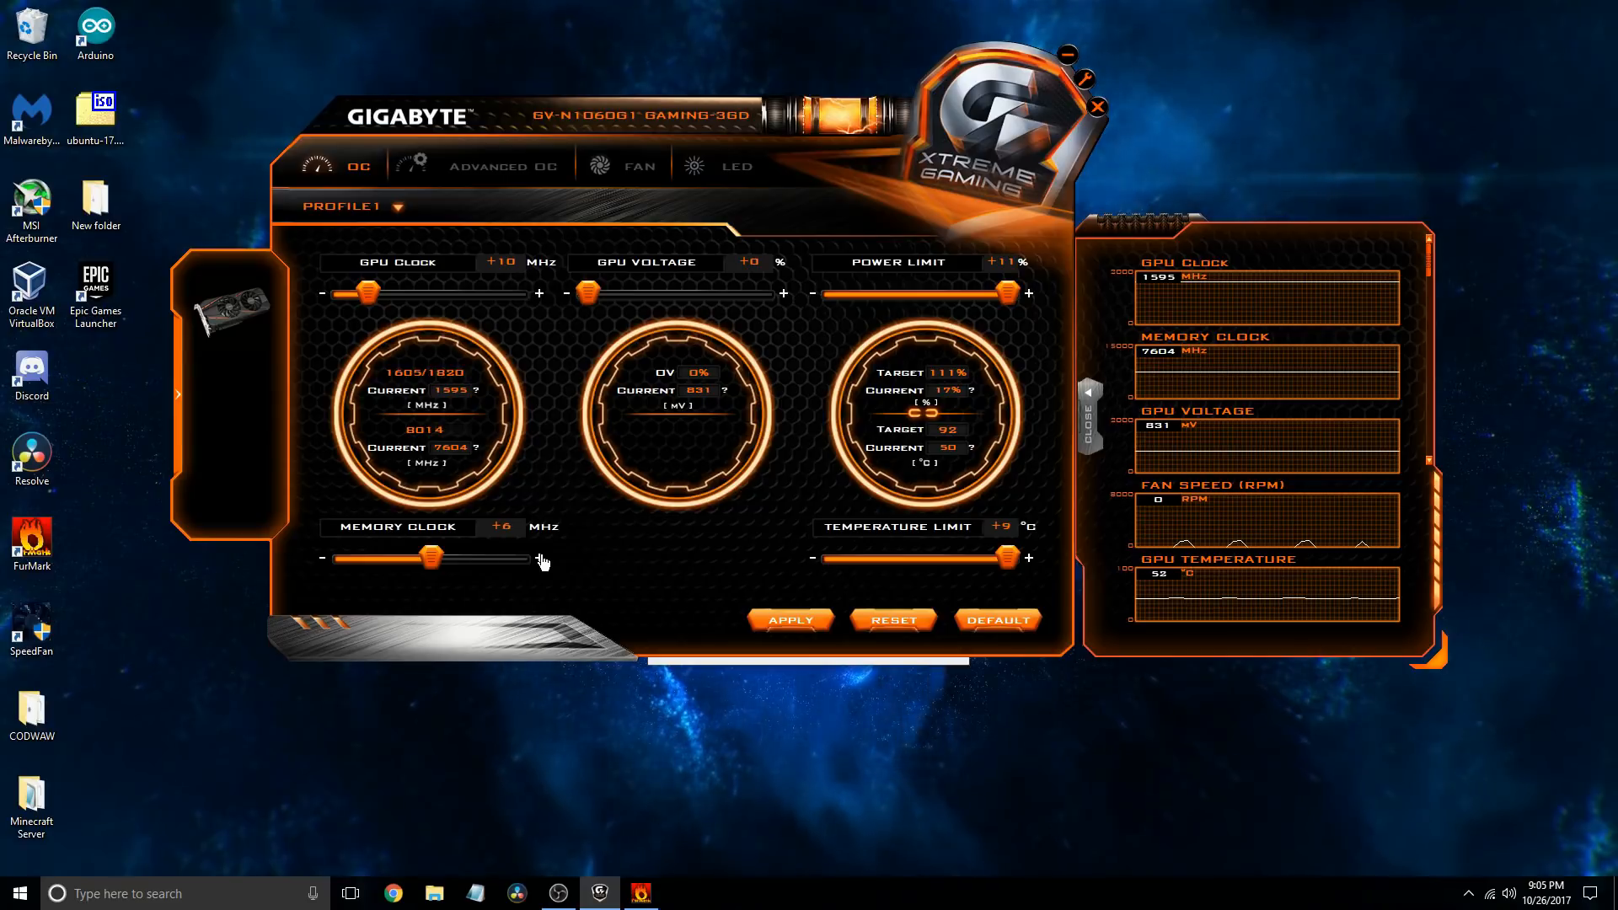
click(540, 558)
click(539, 558)
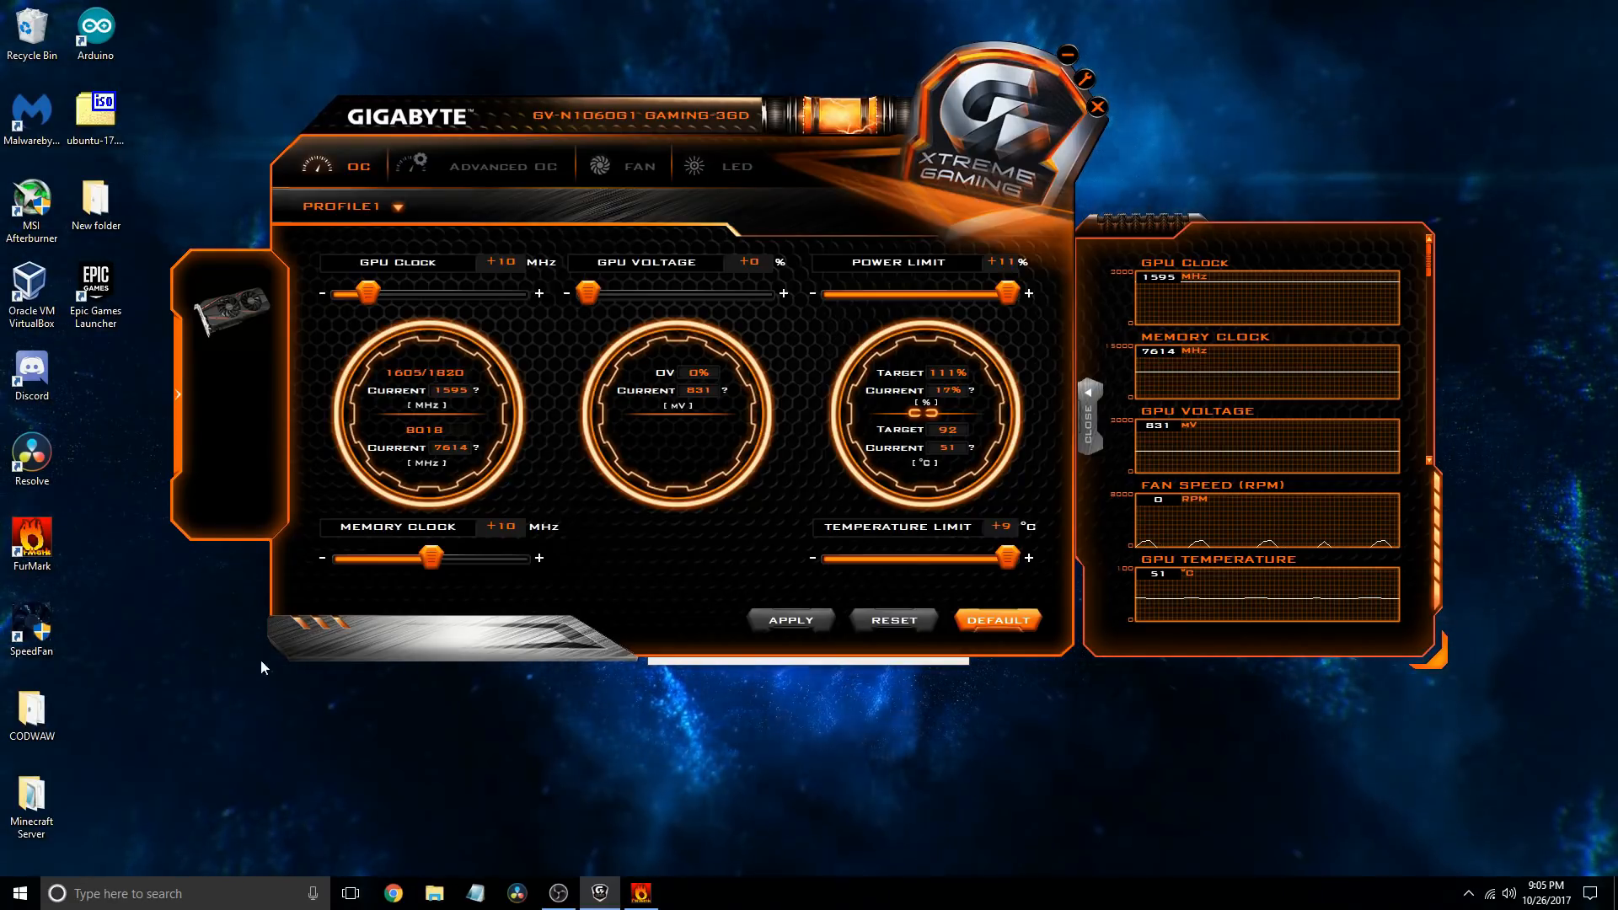
Step: Switch to FurMark and select 1920x1080 as the test resolution
click(645, 901)
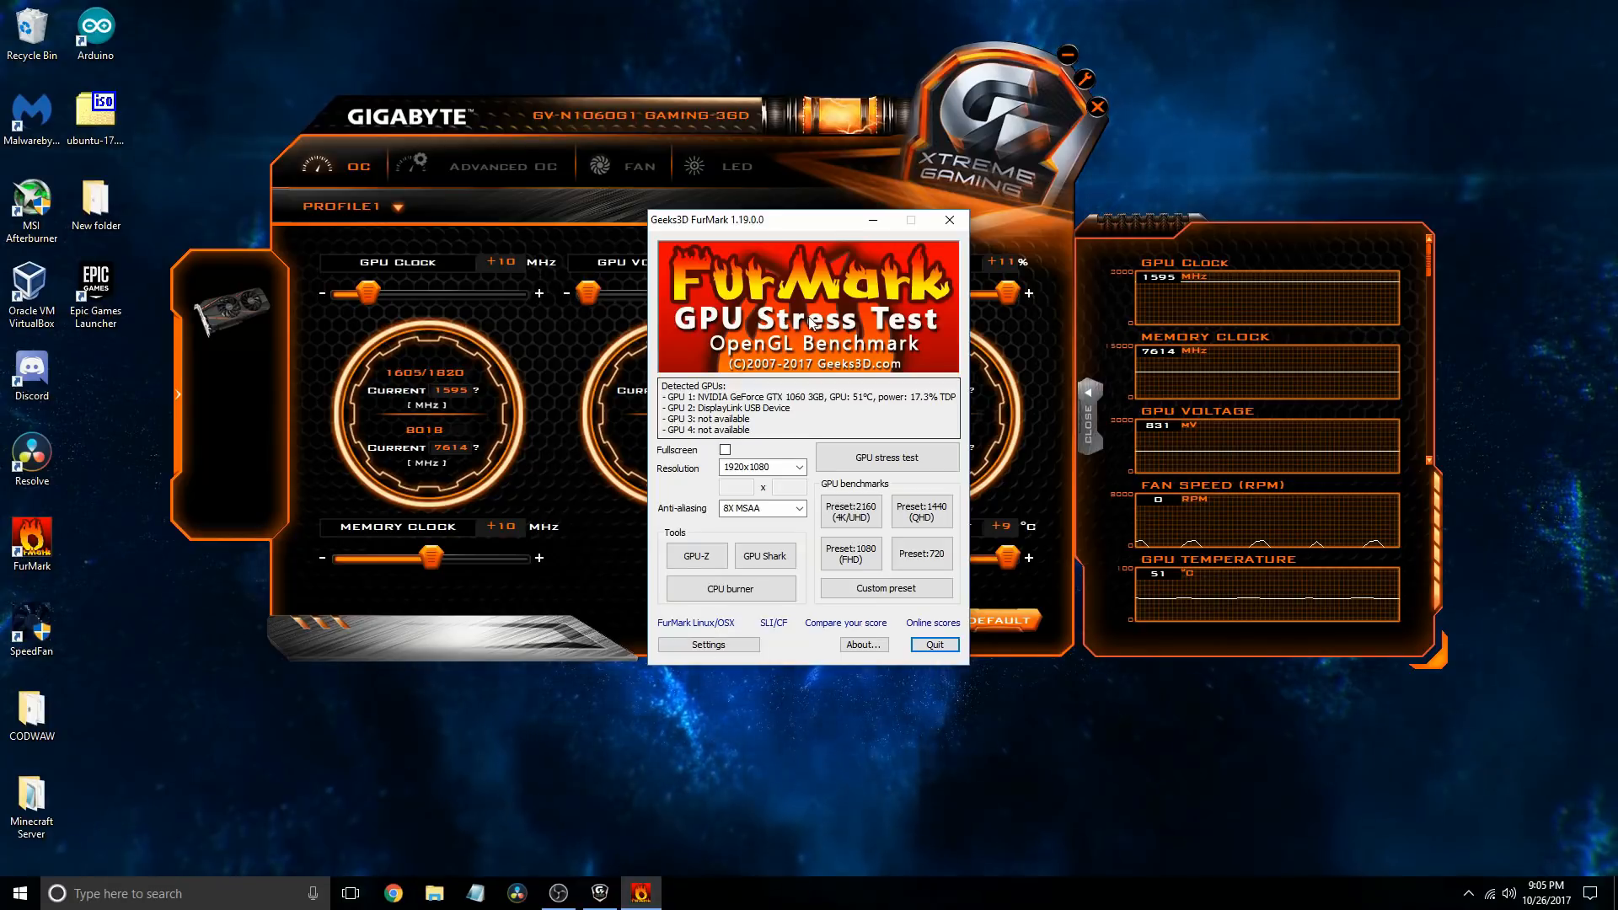
drag(794, 226, 826, 216)
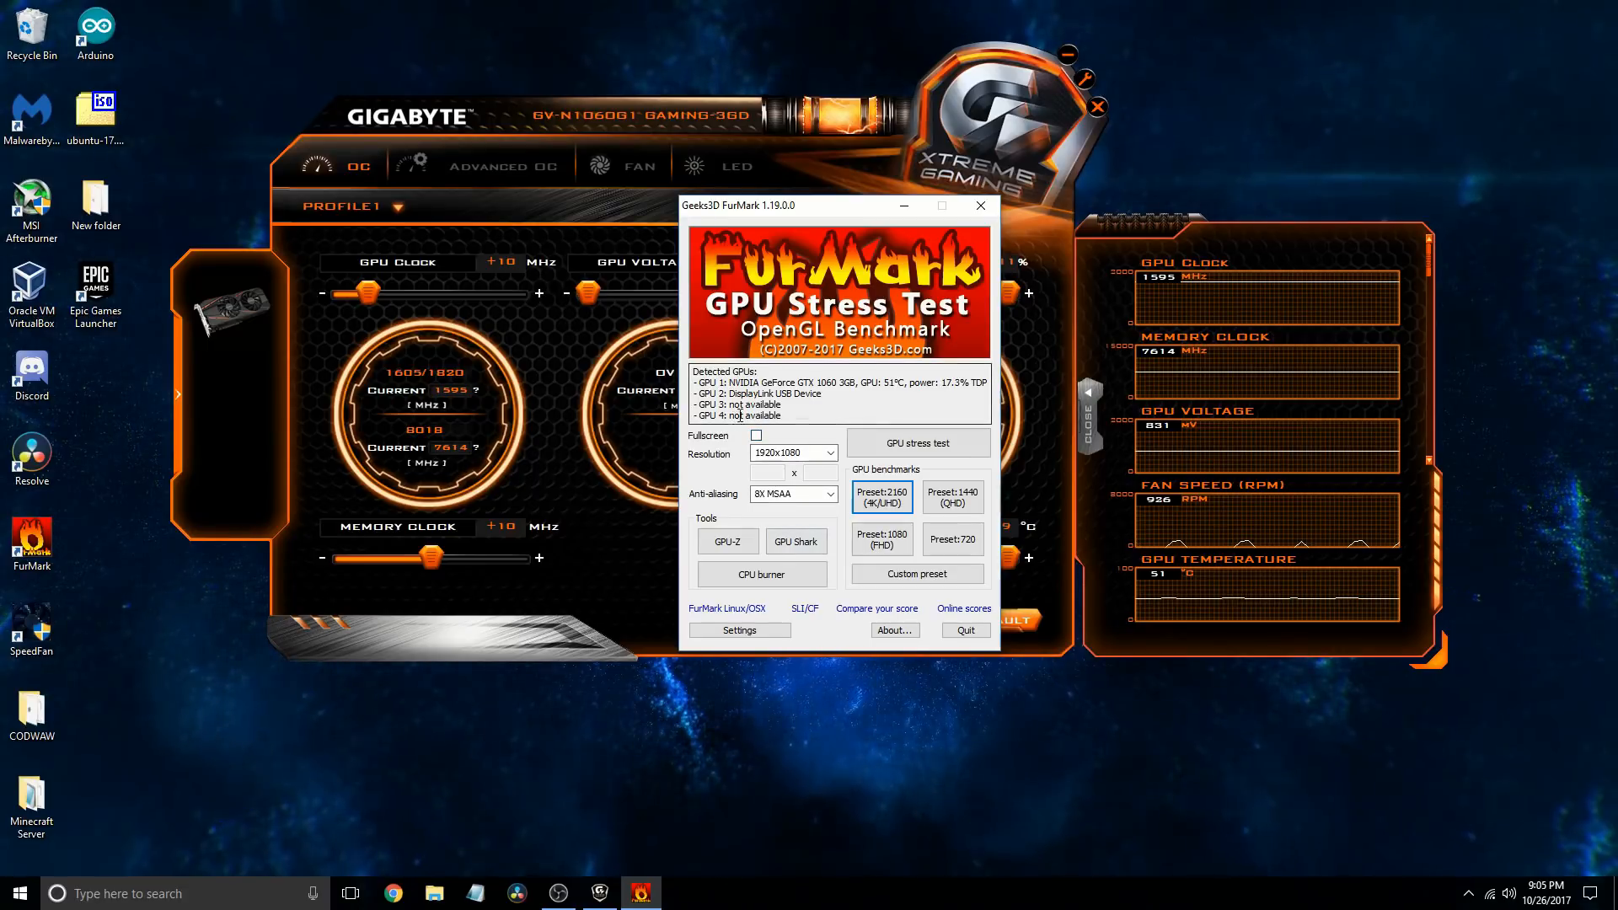
click(831, 455)
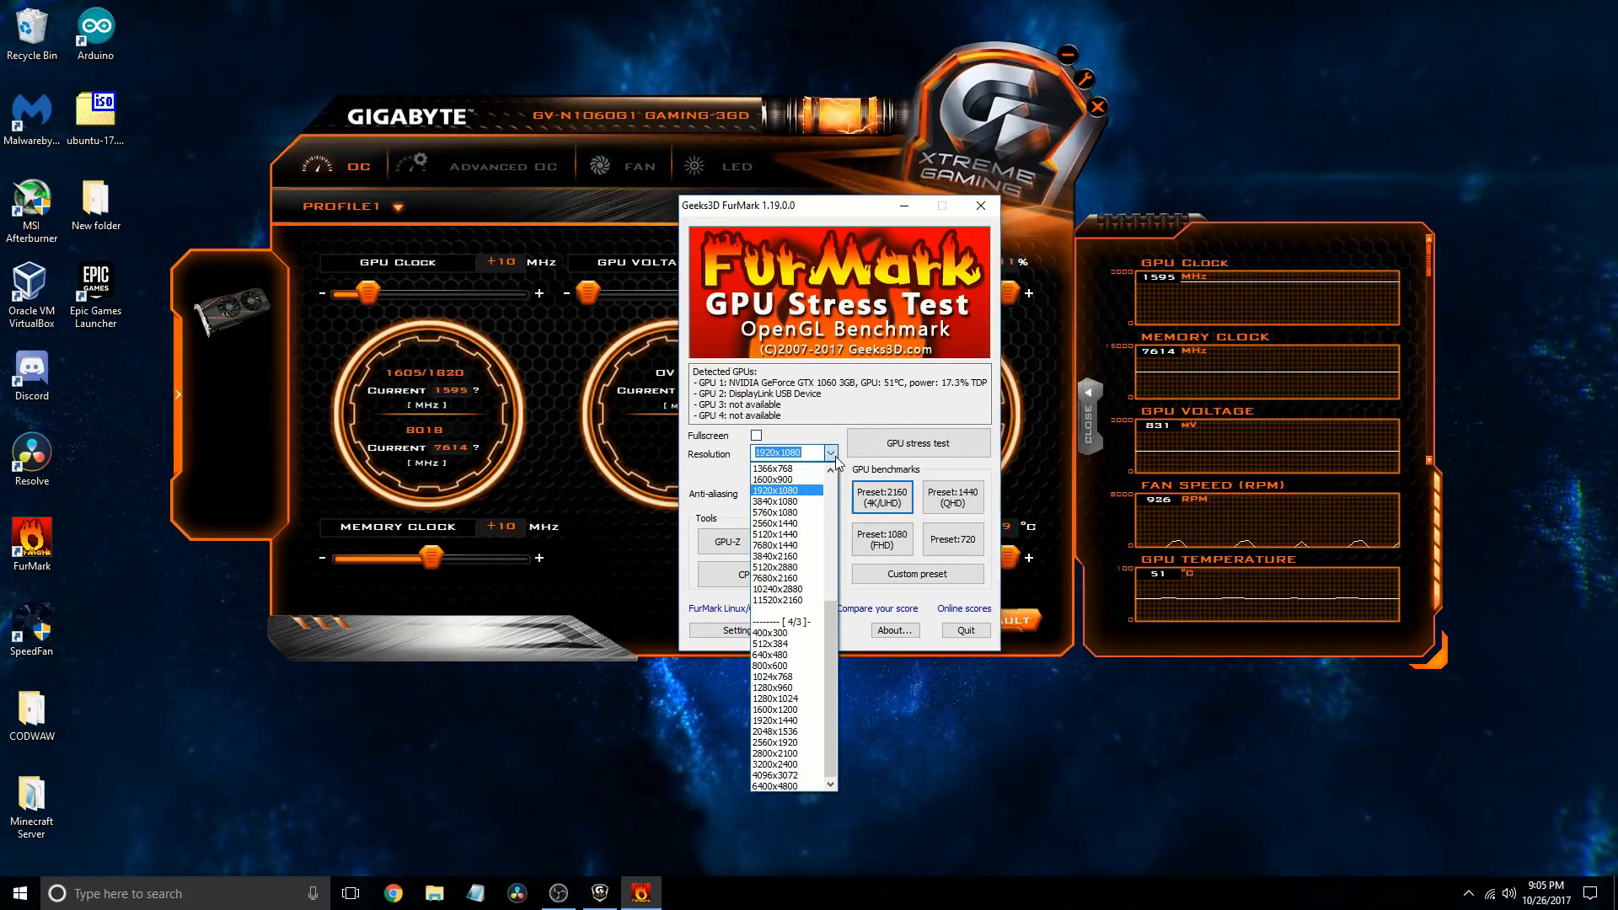
click(788, 492)
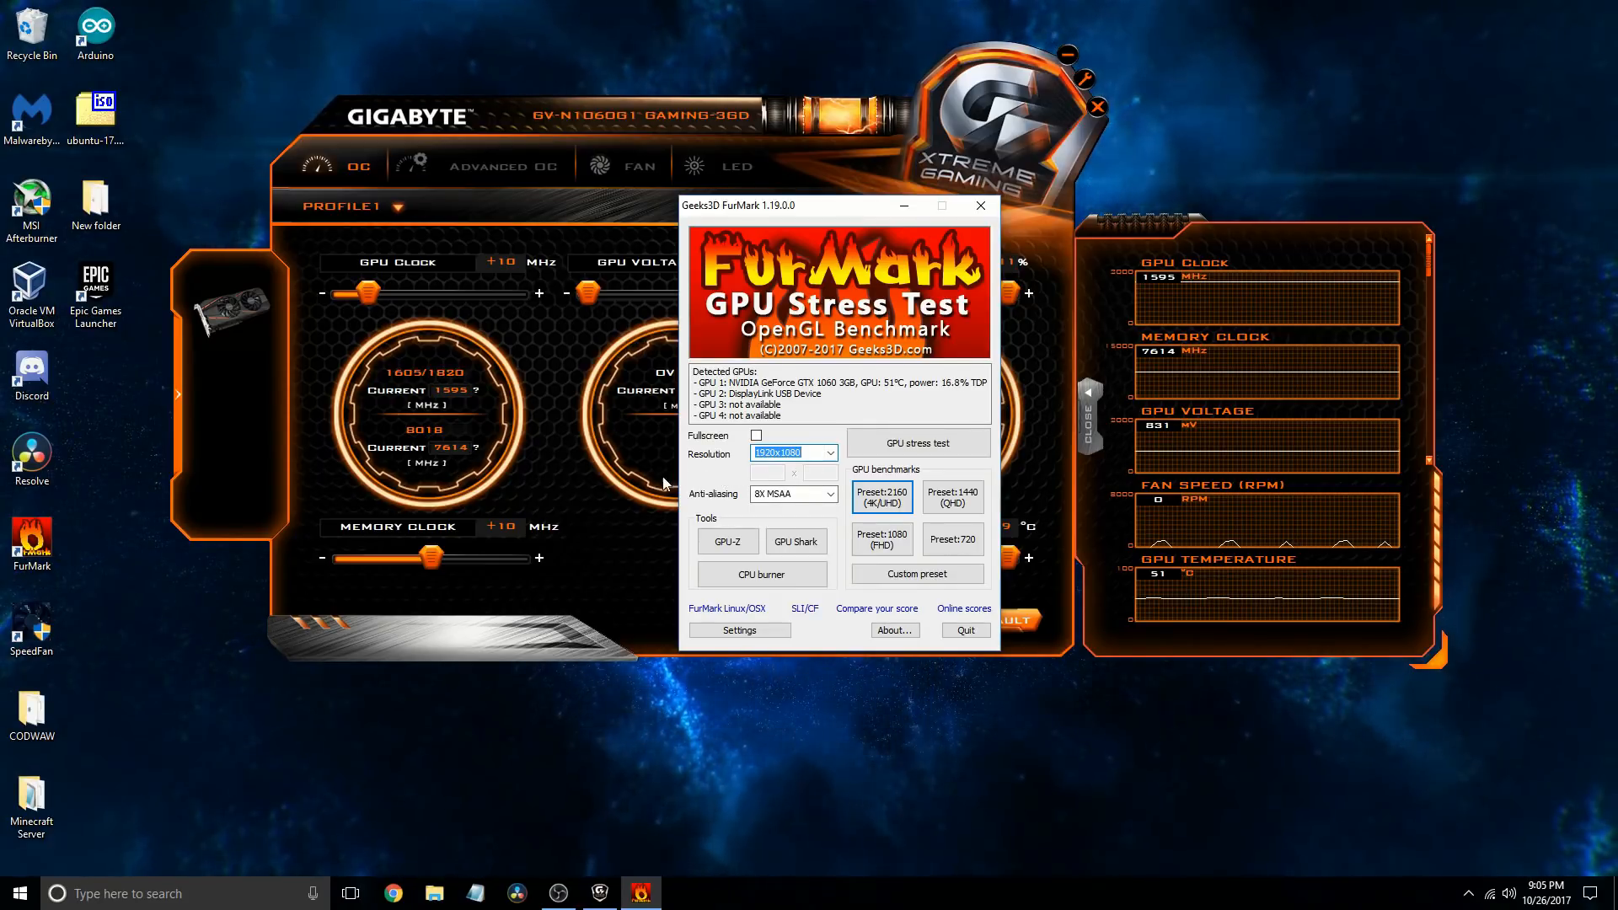
click(832, 455)
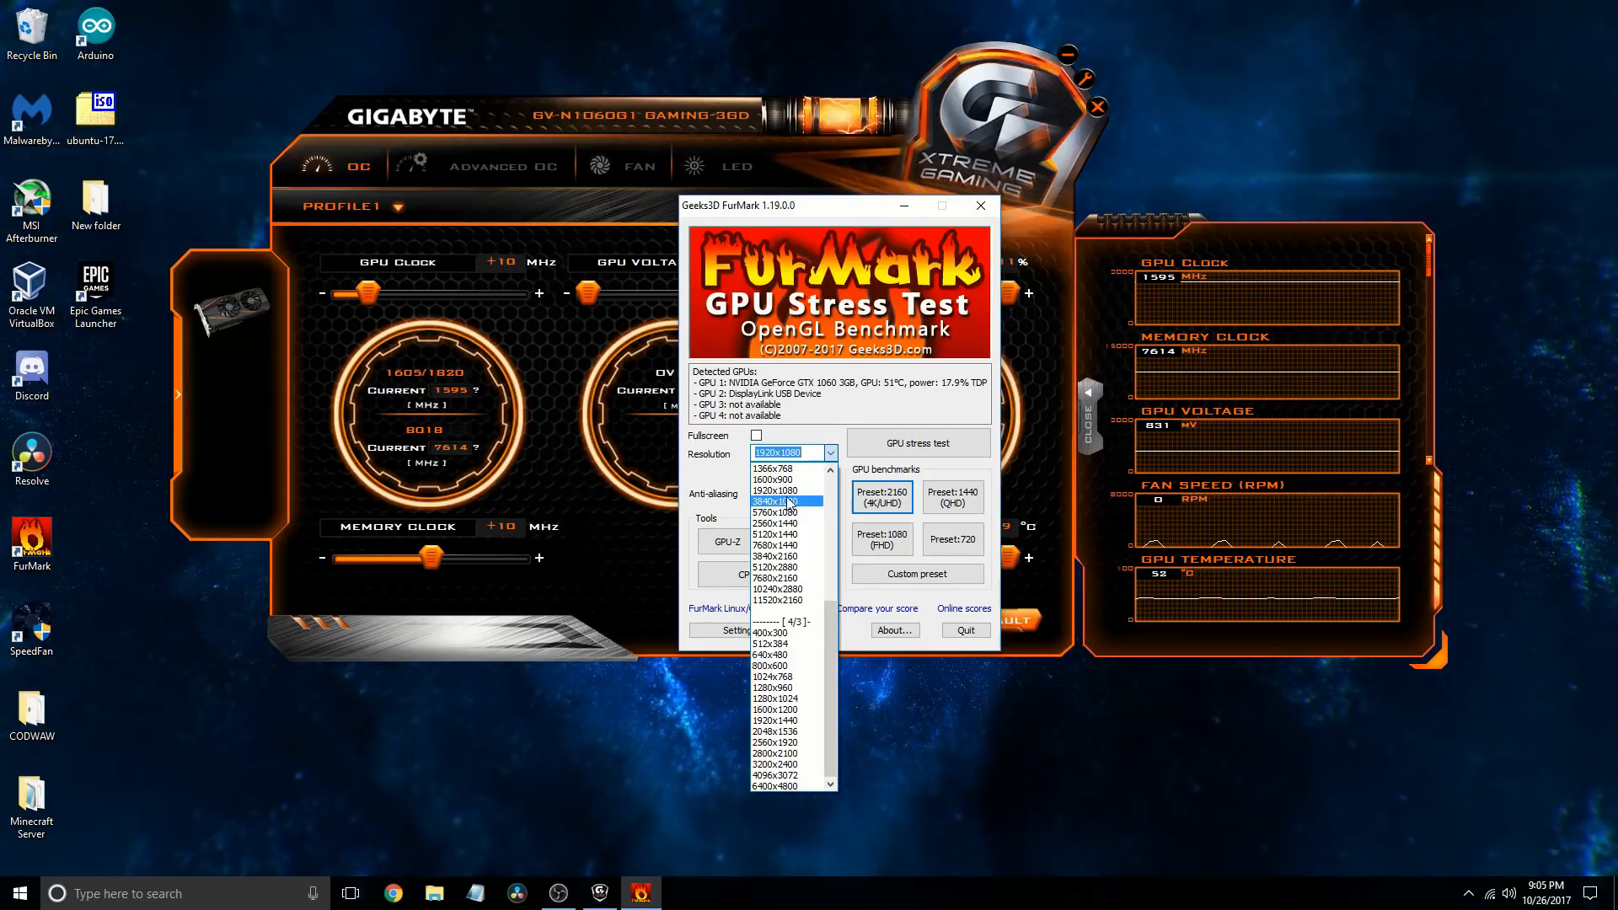
click(786, 492)
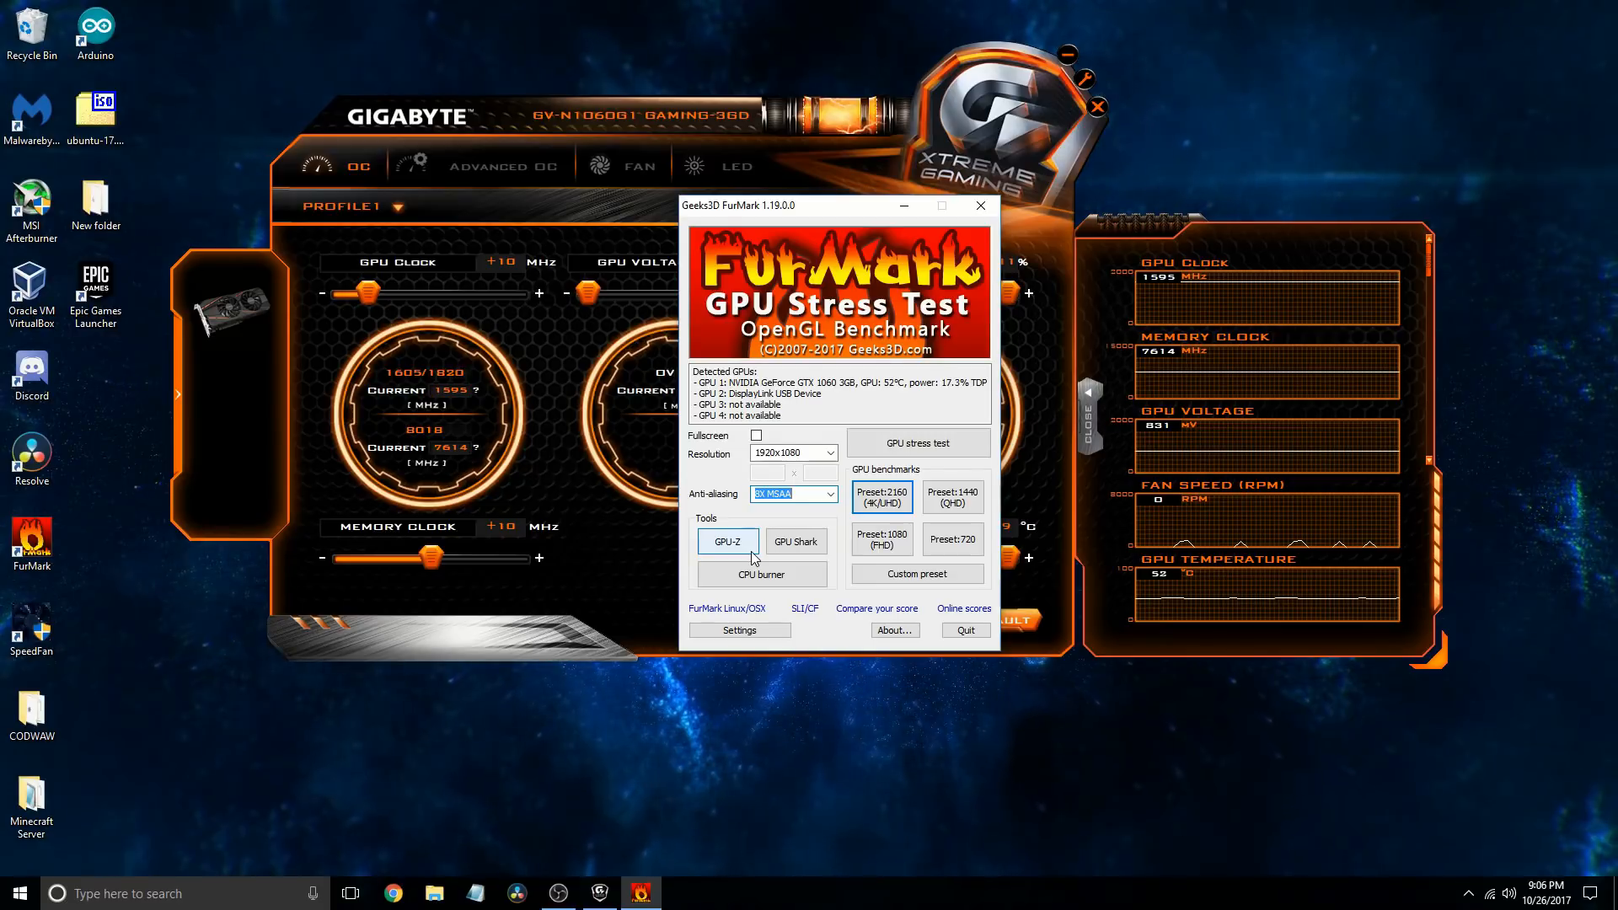
Step: Run the GPU stress test for about 25 seconds, accepting the caution message, and close the test window
click(874, 460)
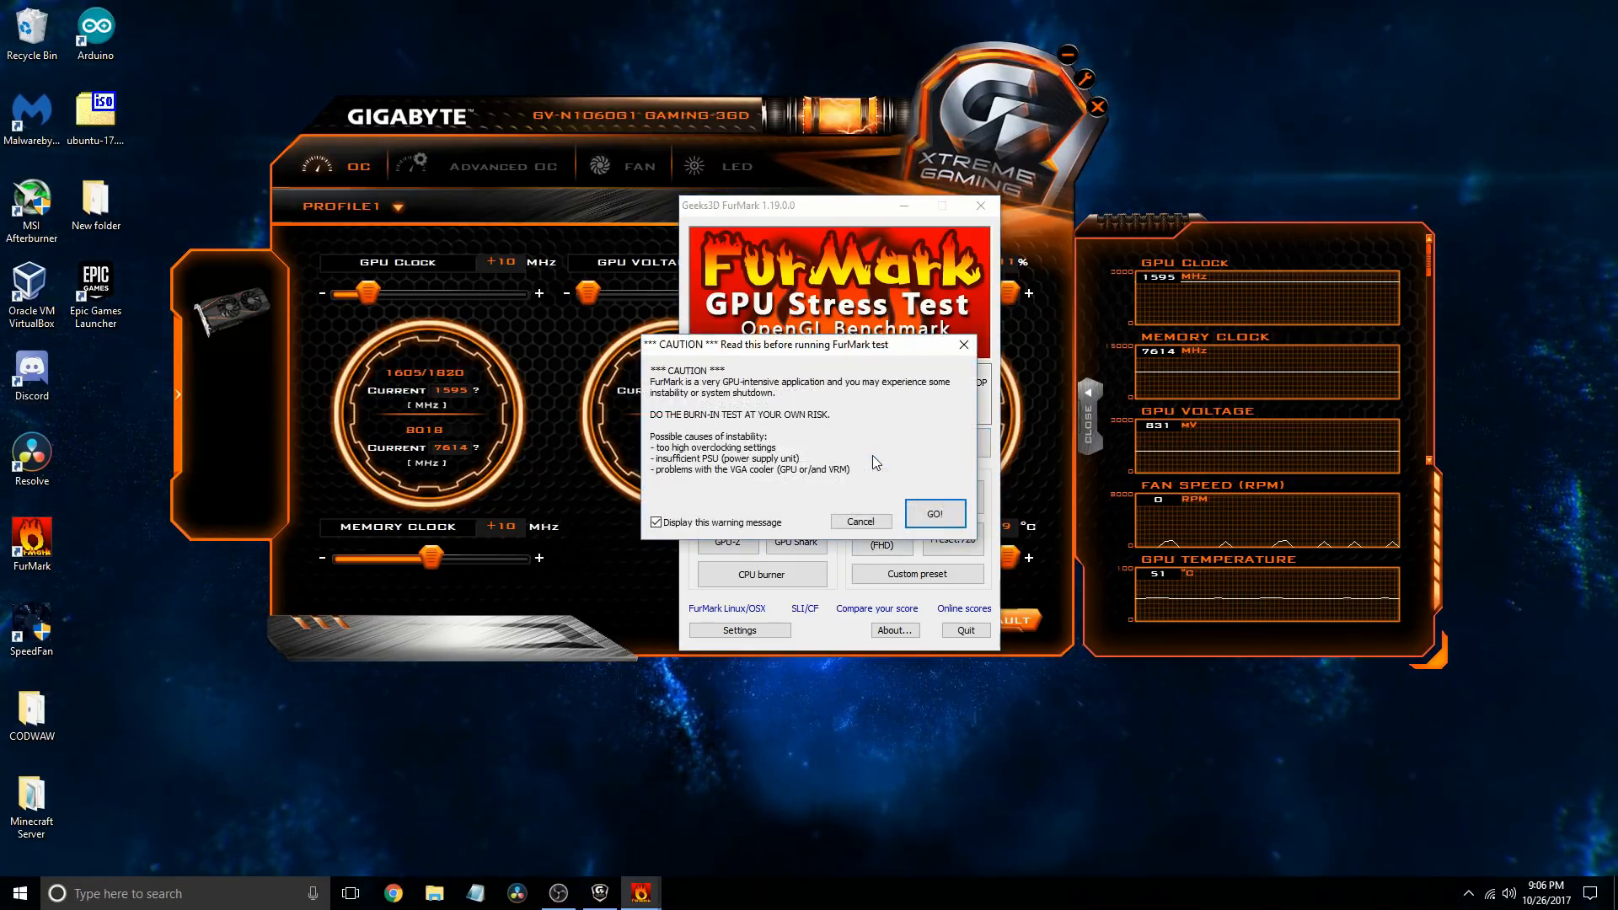
click(936, 516)
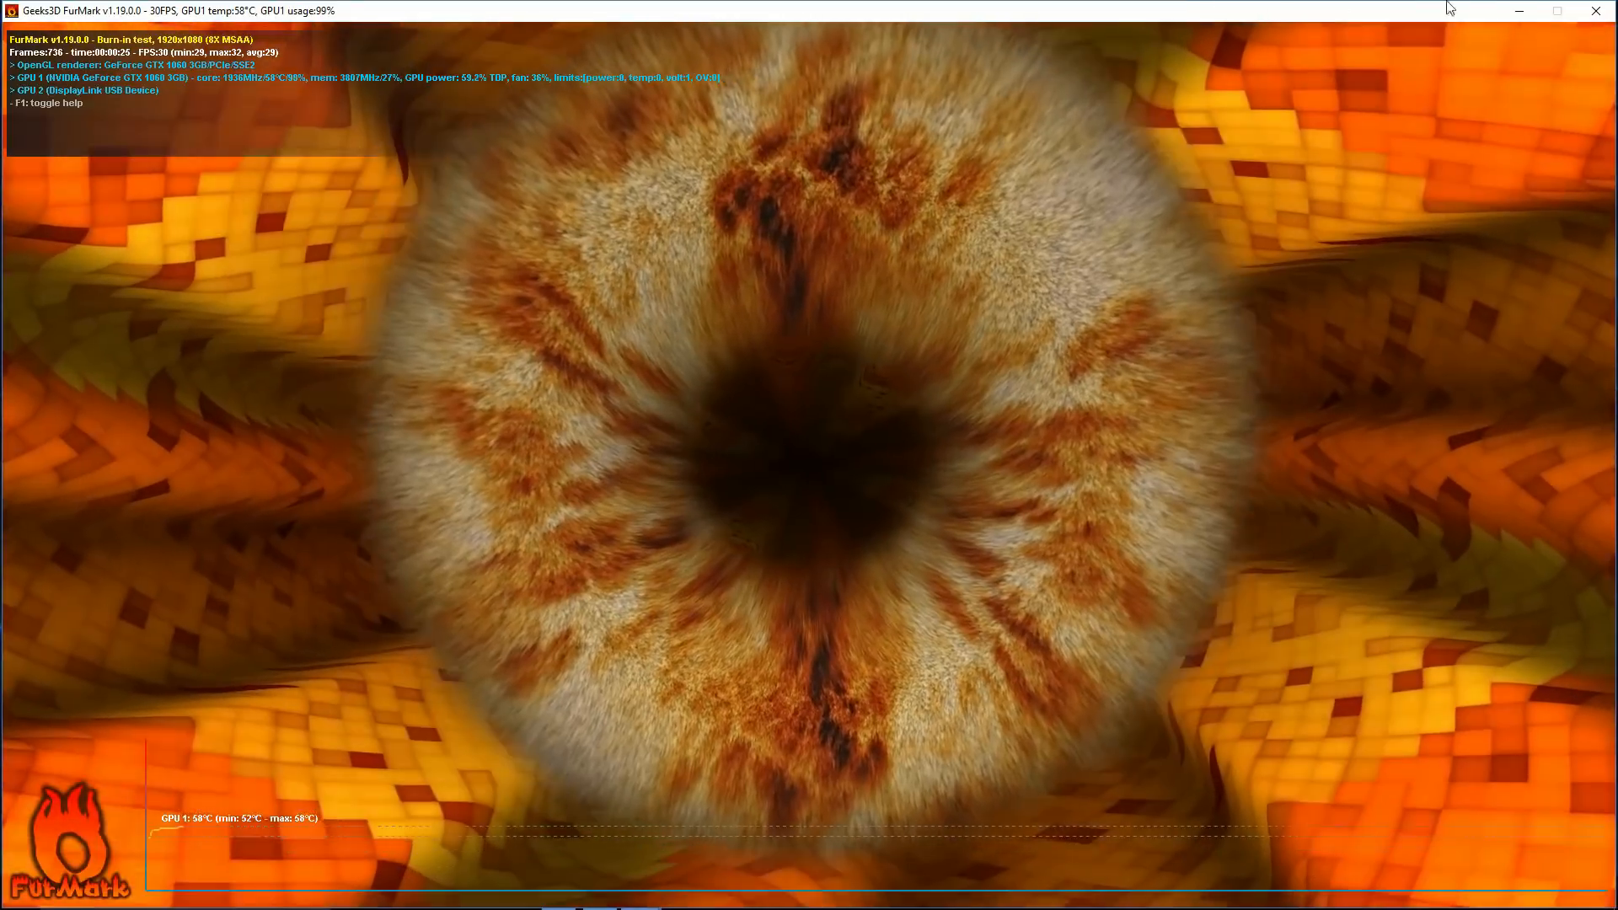
click(1596, 11)
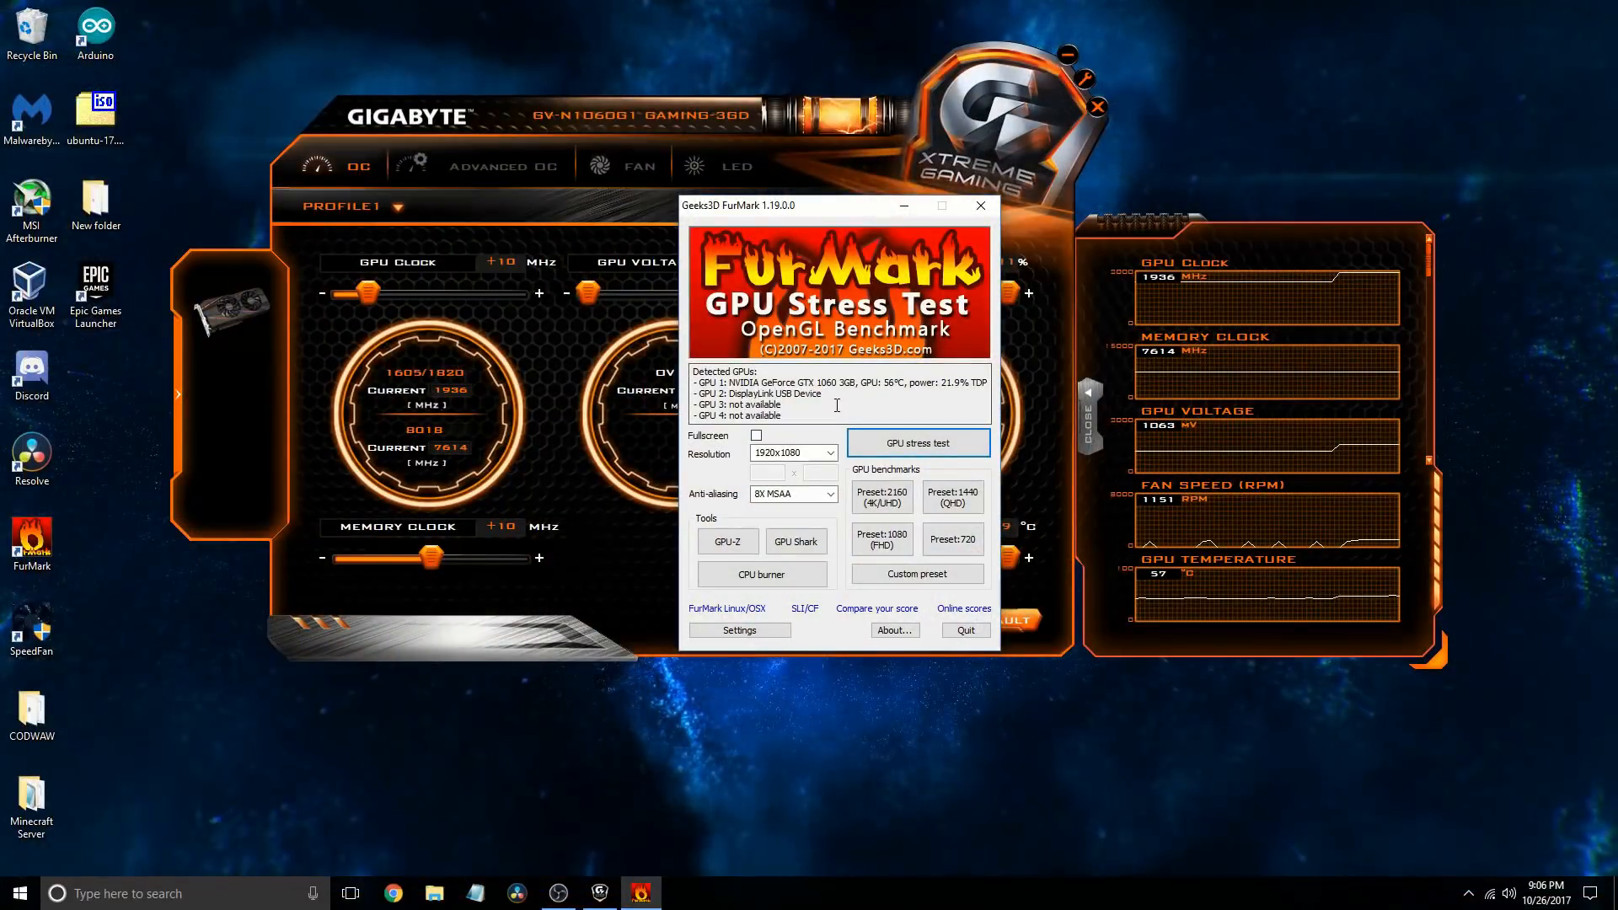
Step: Switch back to the Gigabyte Xtreme Gaming utility and apply GPU clock and memory clock offsets of +20 MHz each
click(593, 195)
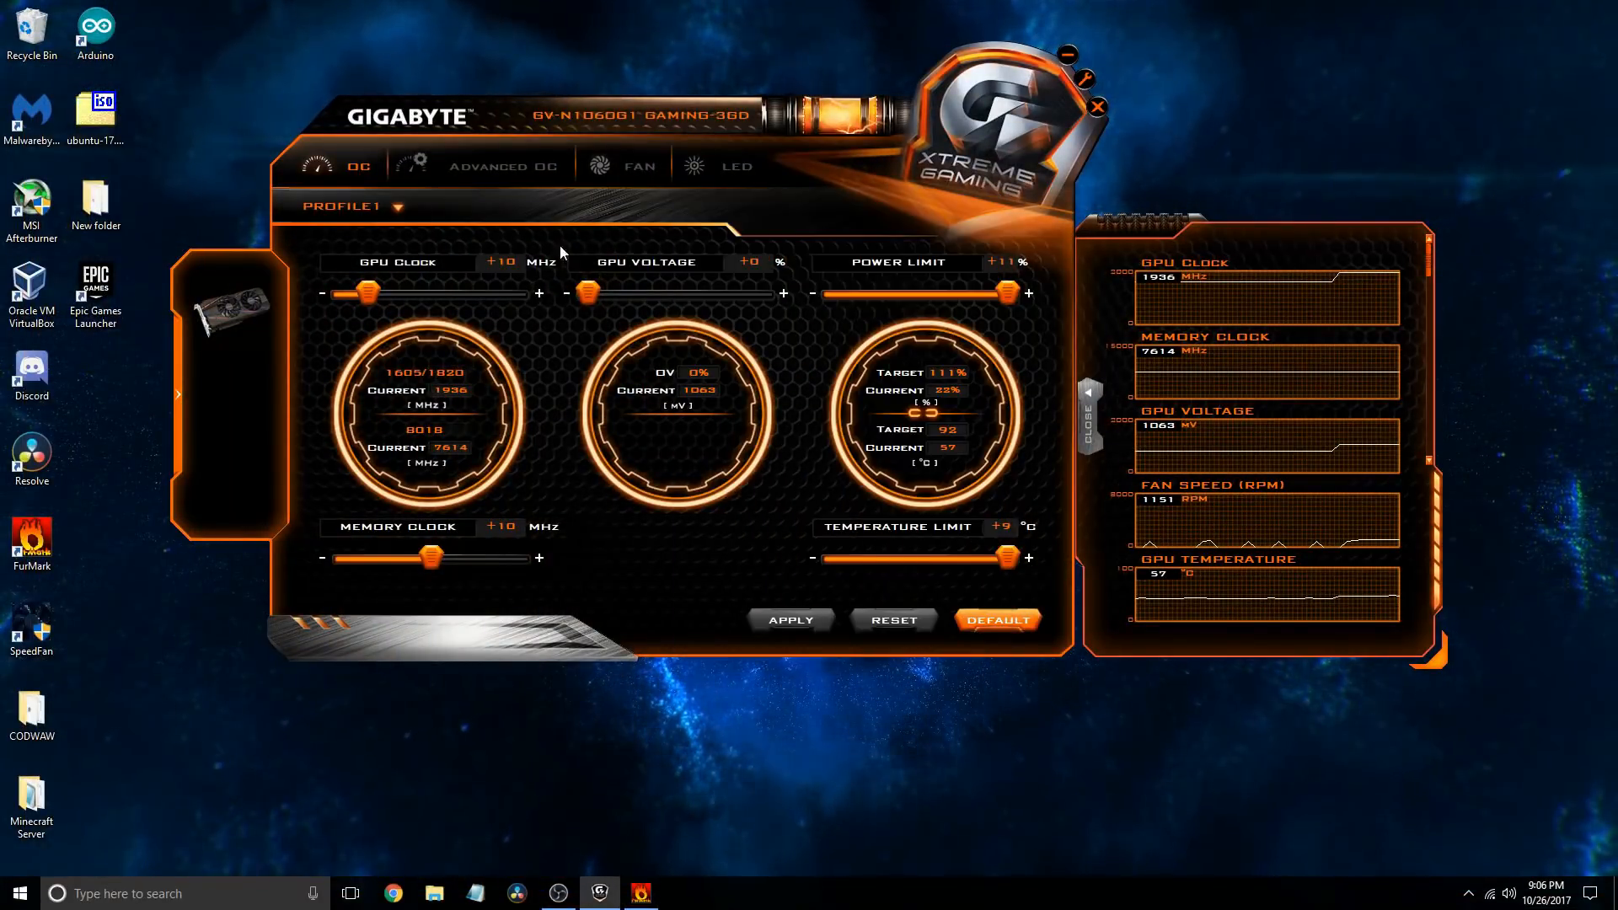
click(538, 294)
click(539, 294)
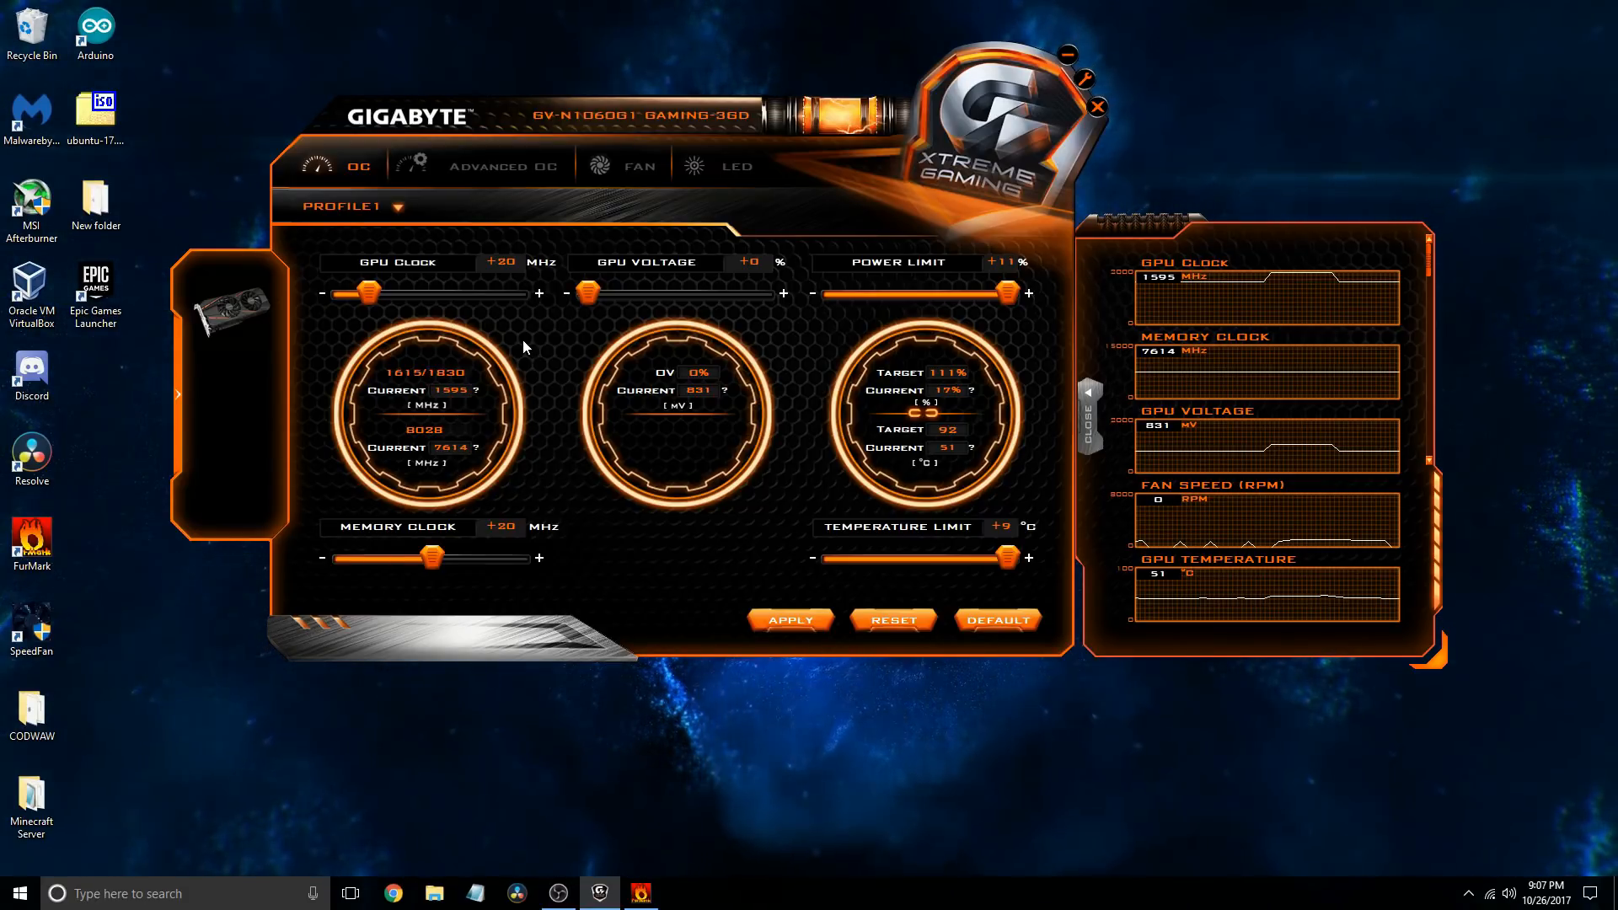
click(814, 622)
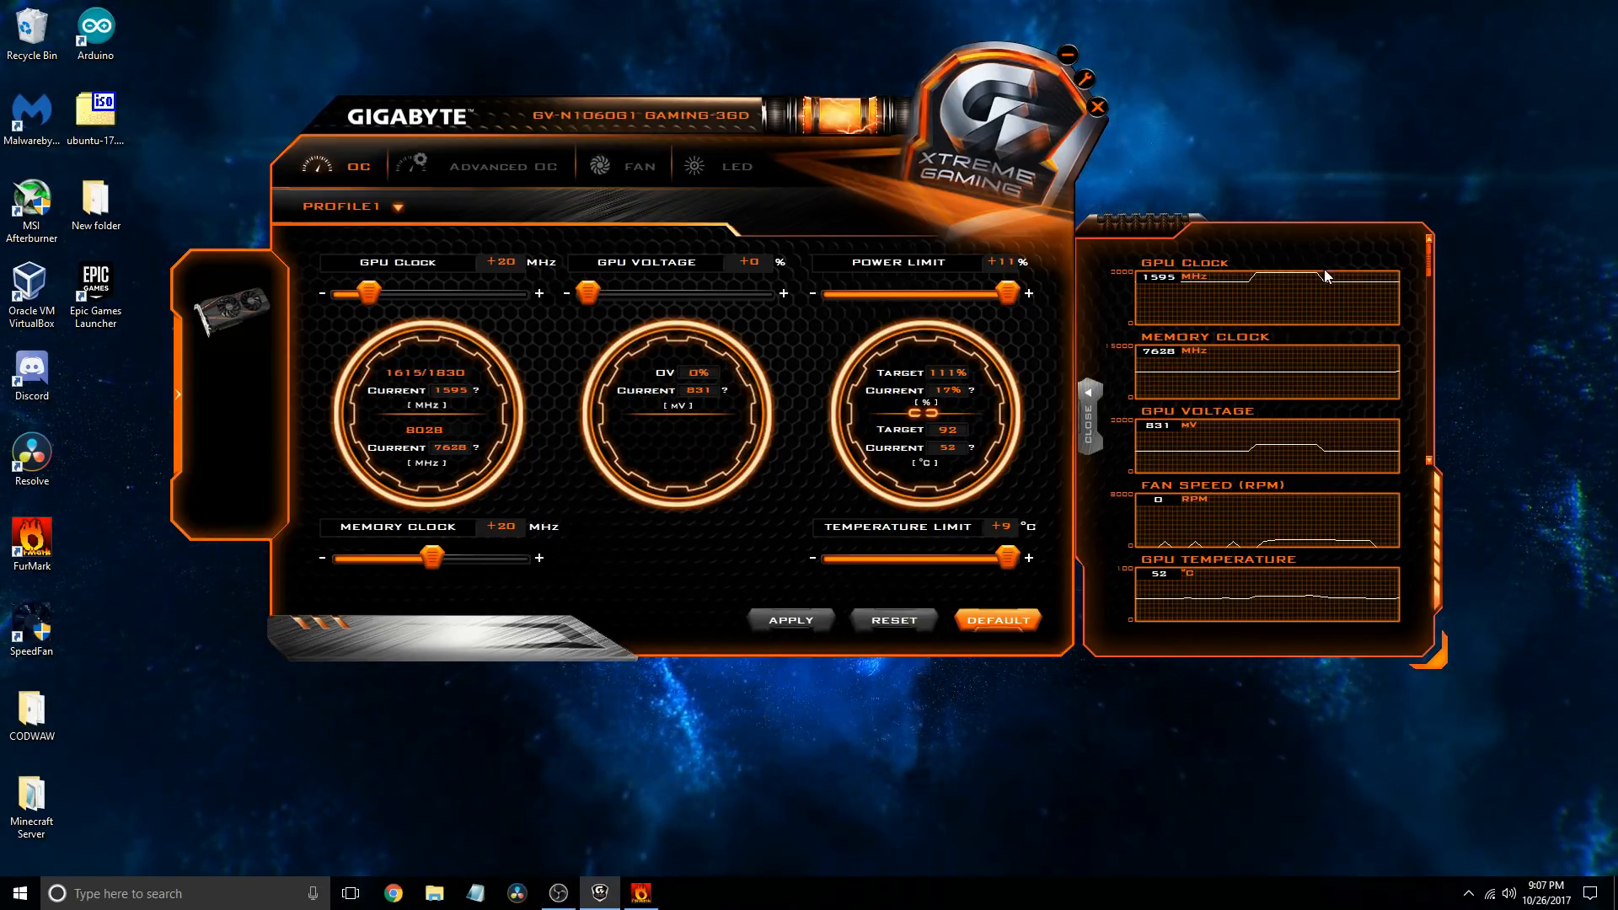
Step: Review the monitoring graphs, then run the FurMark GPU stress test at 1920x1080 for about 33 seconds and close the test window
scroll(1283, 374, down, 3)
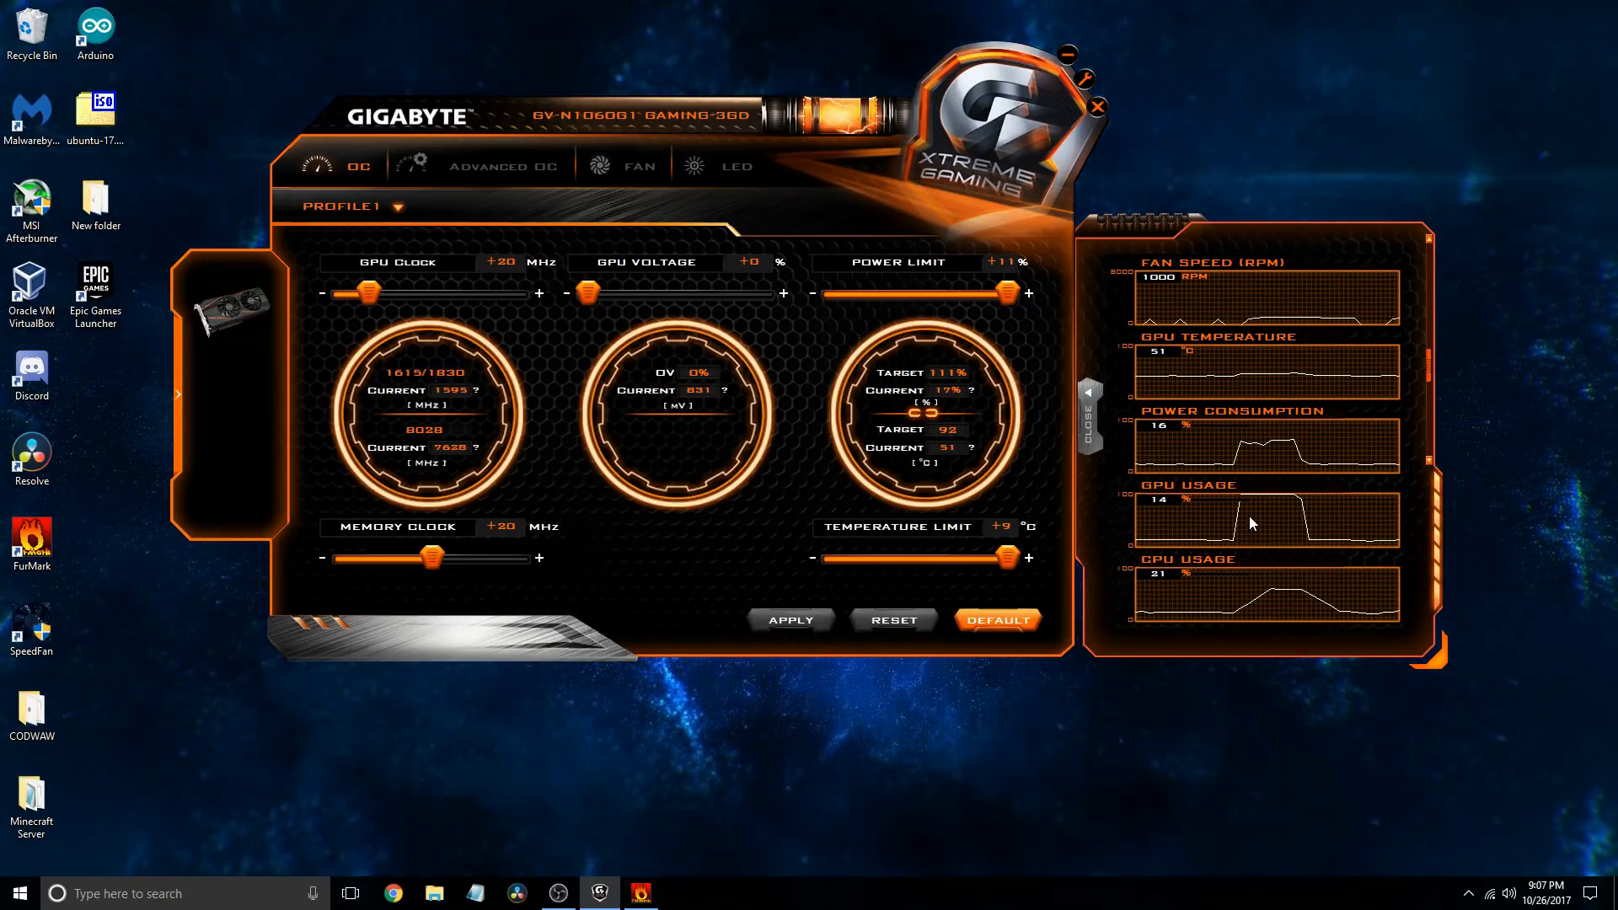
scroll(1234, 519, down, 2)
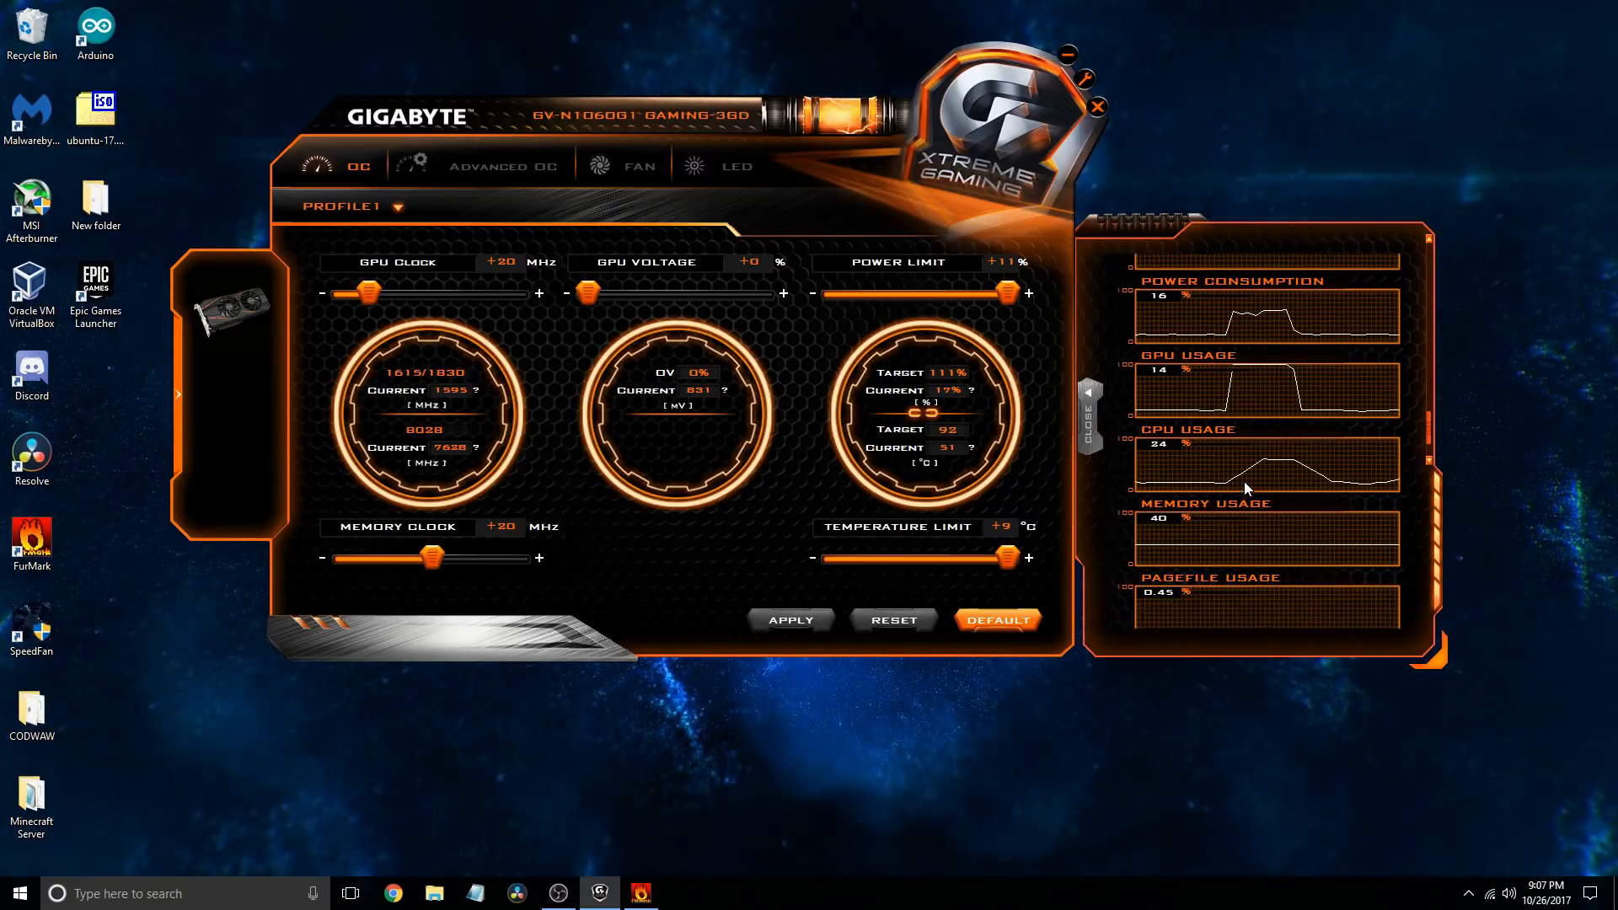
scroll(1244, 482, up, 5)
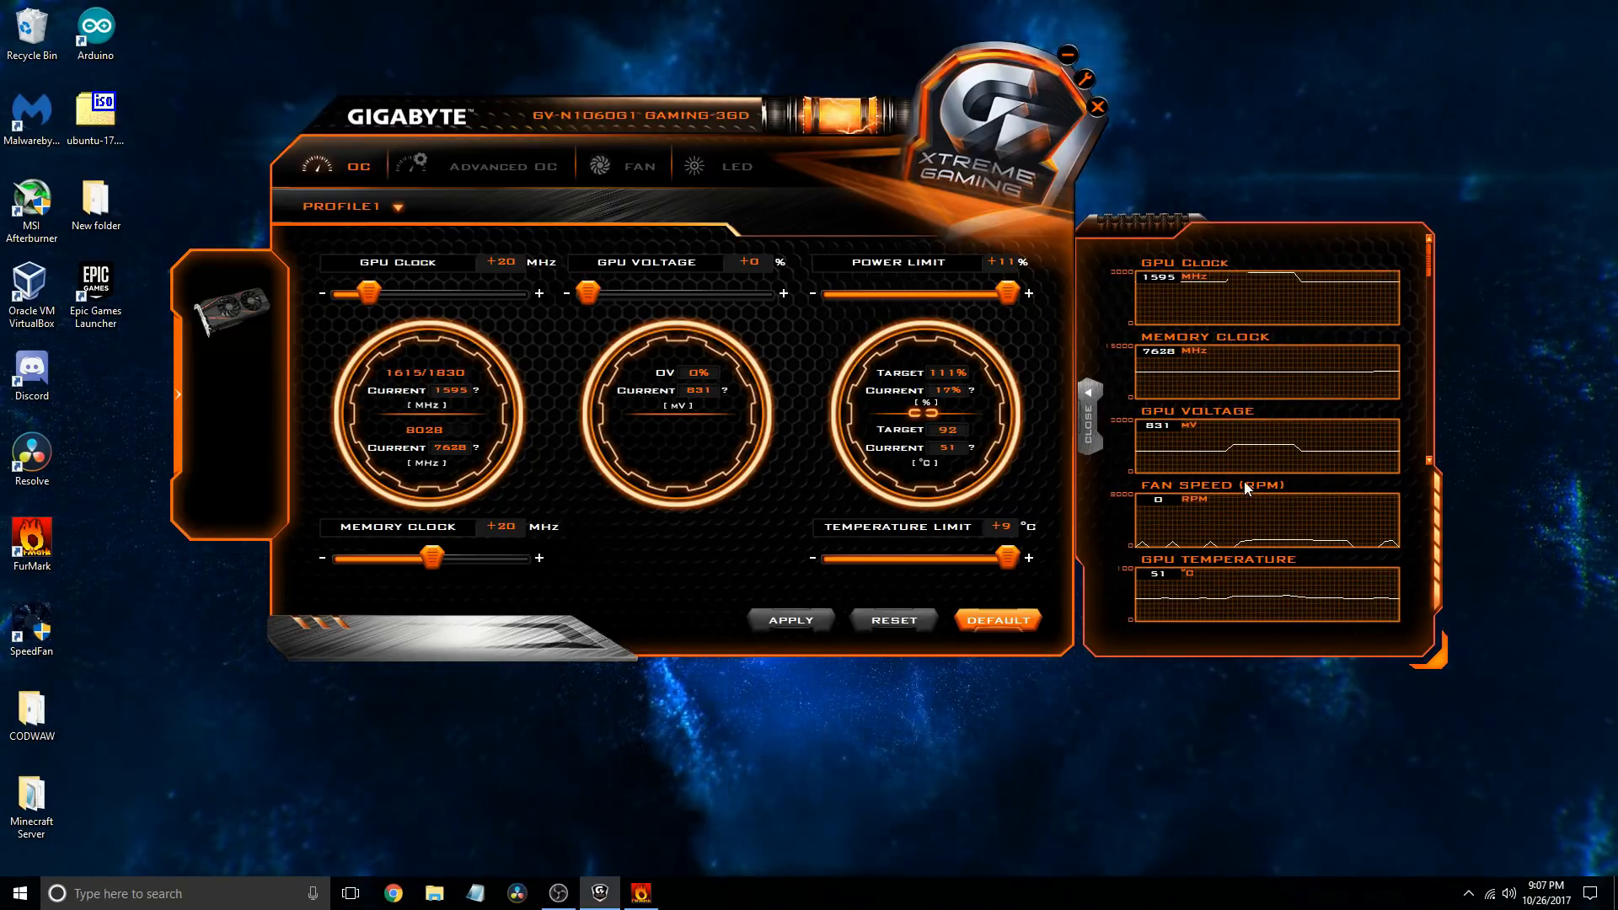
click(652, 903)
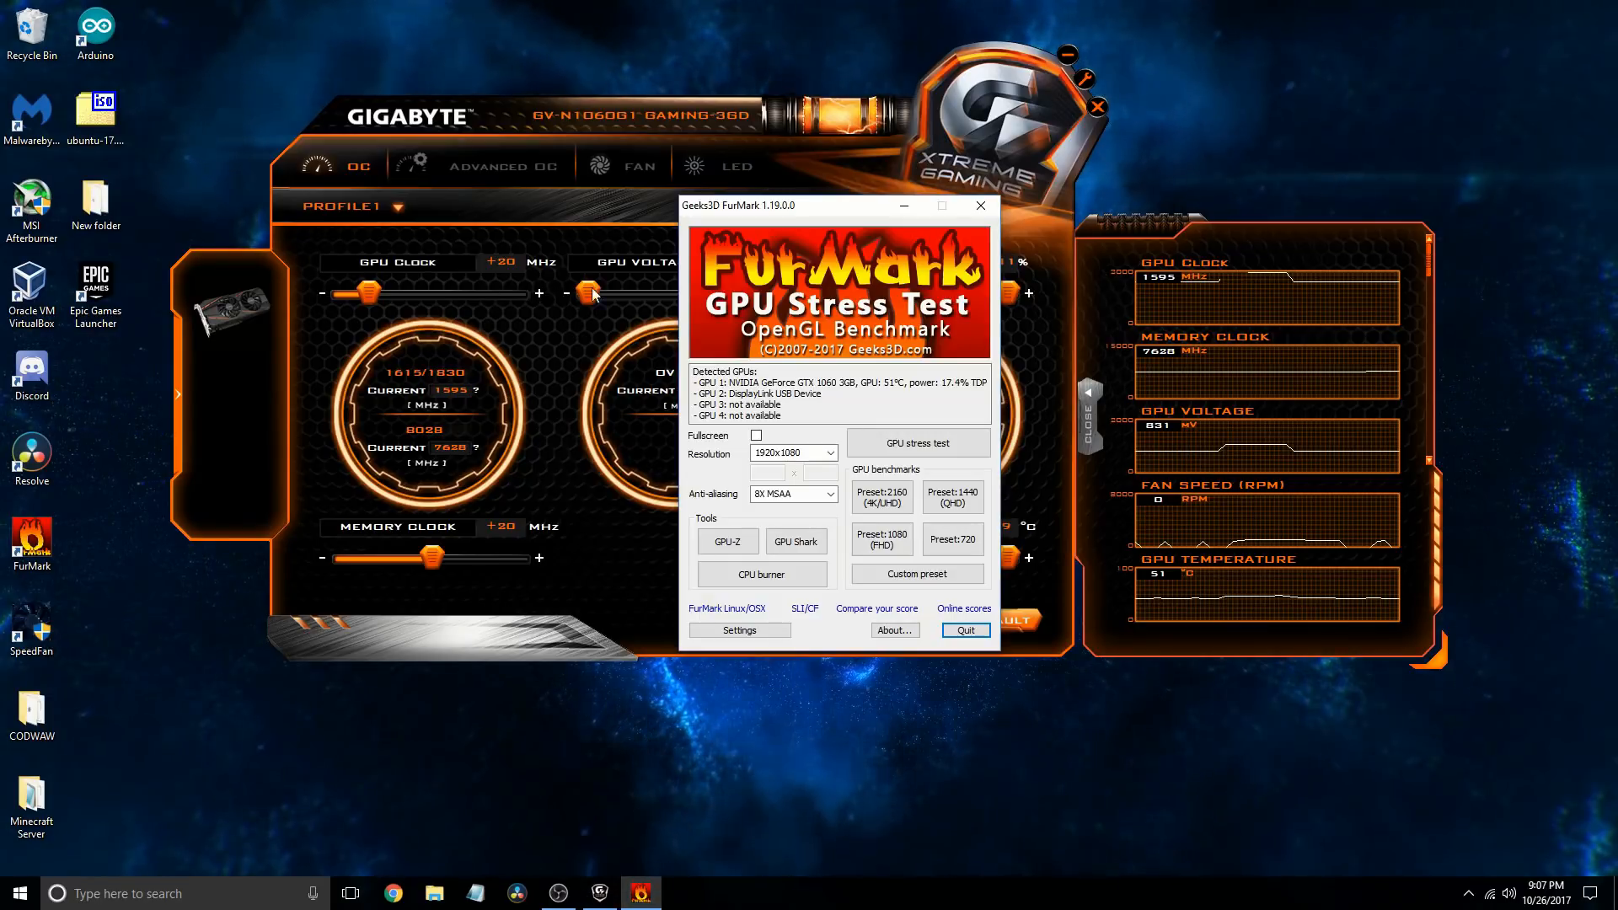
click(885, 445)
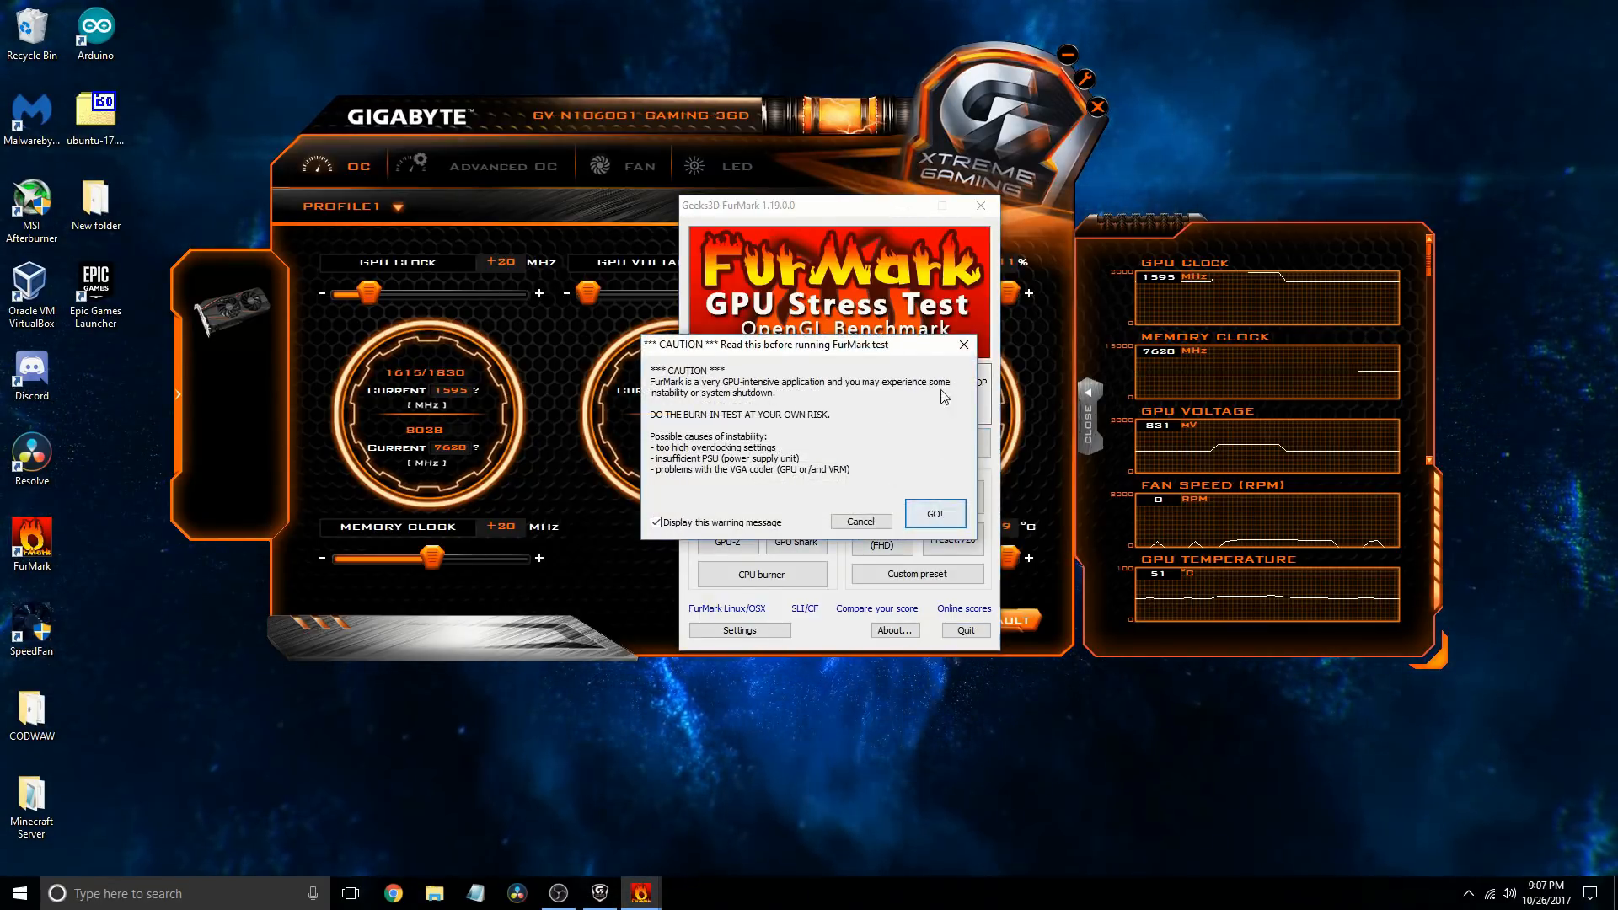
click(963, 345)
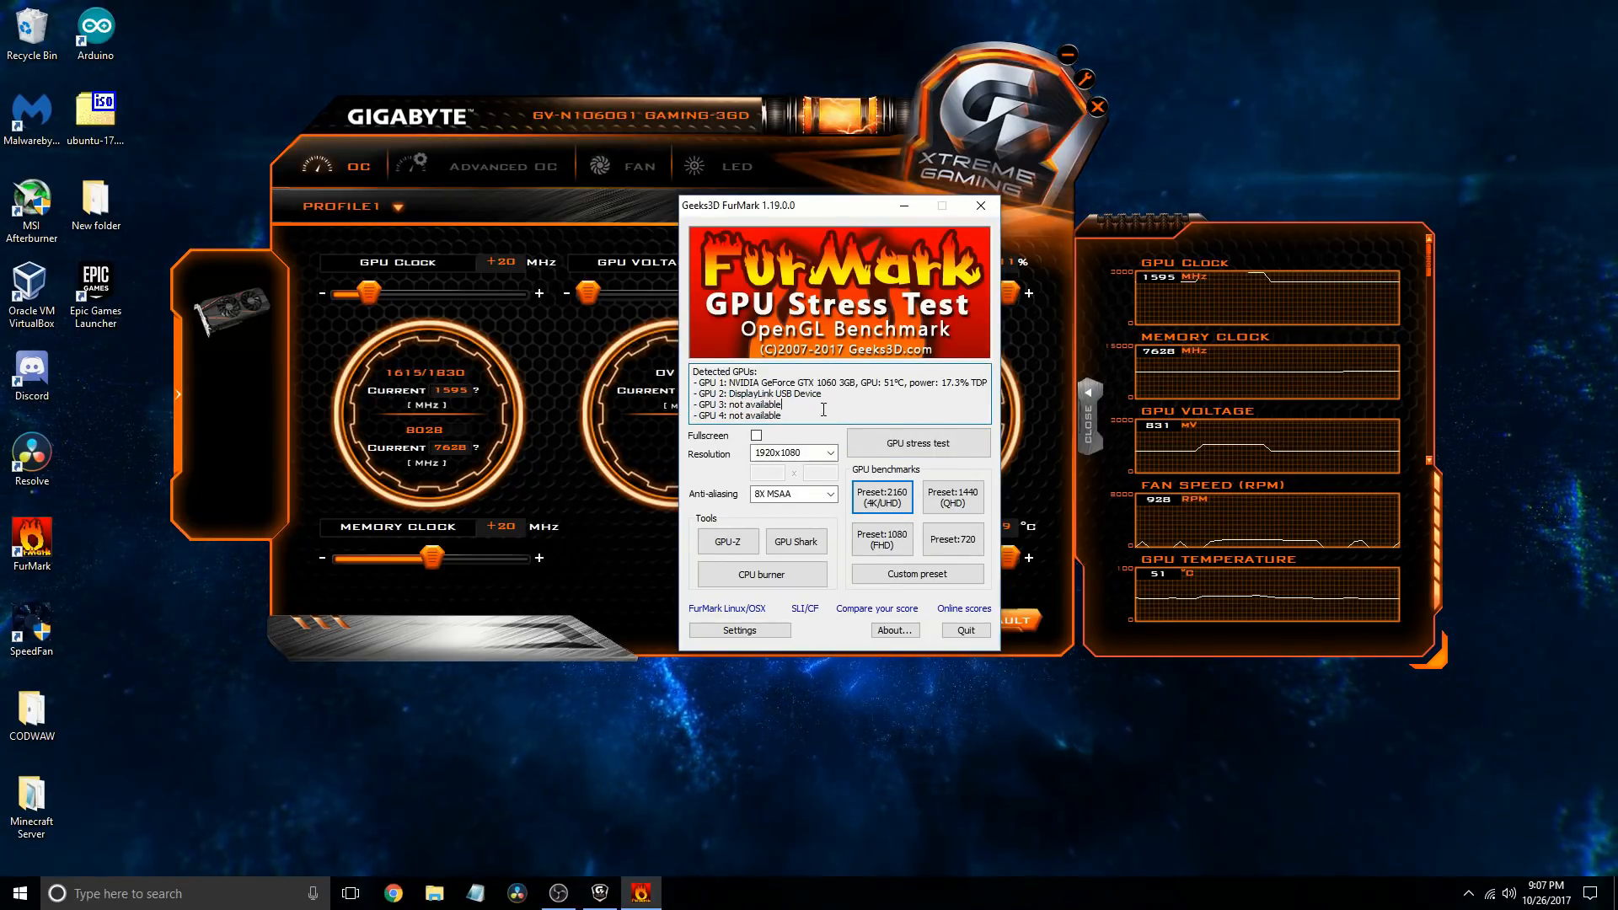
click(902, 441)
click(941, 519)
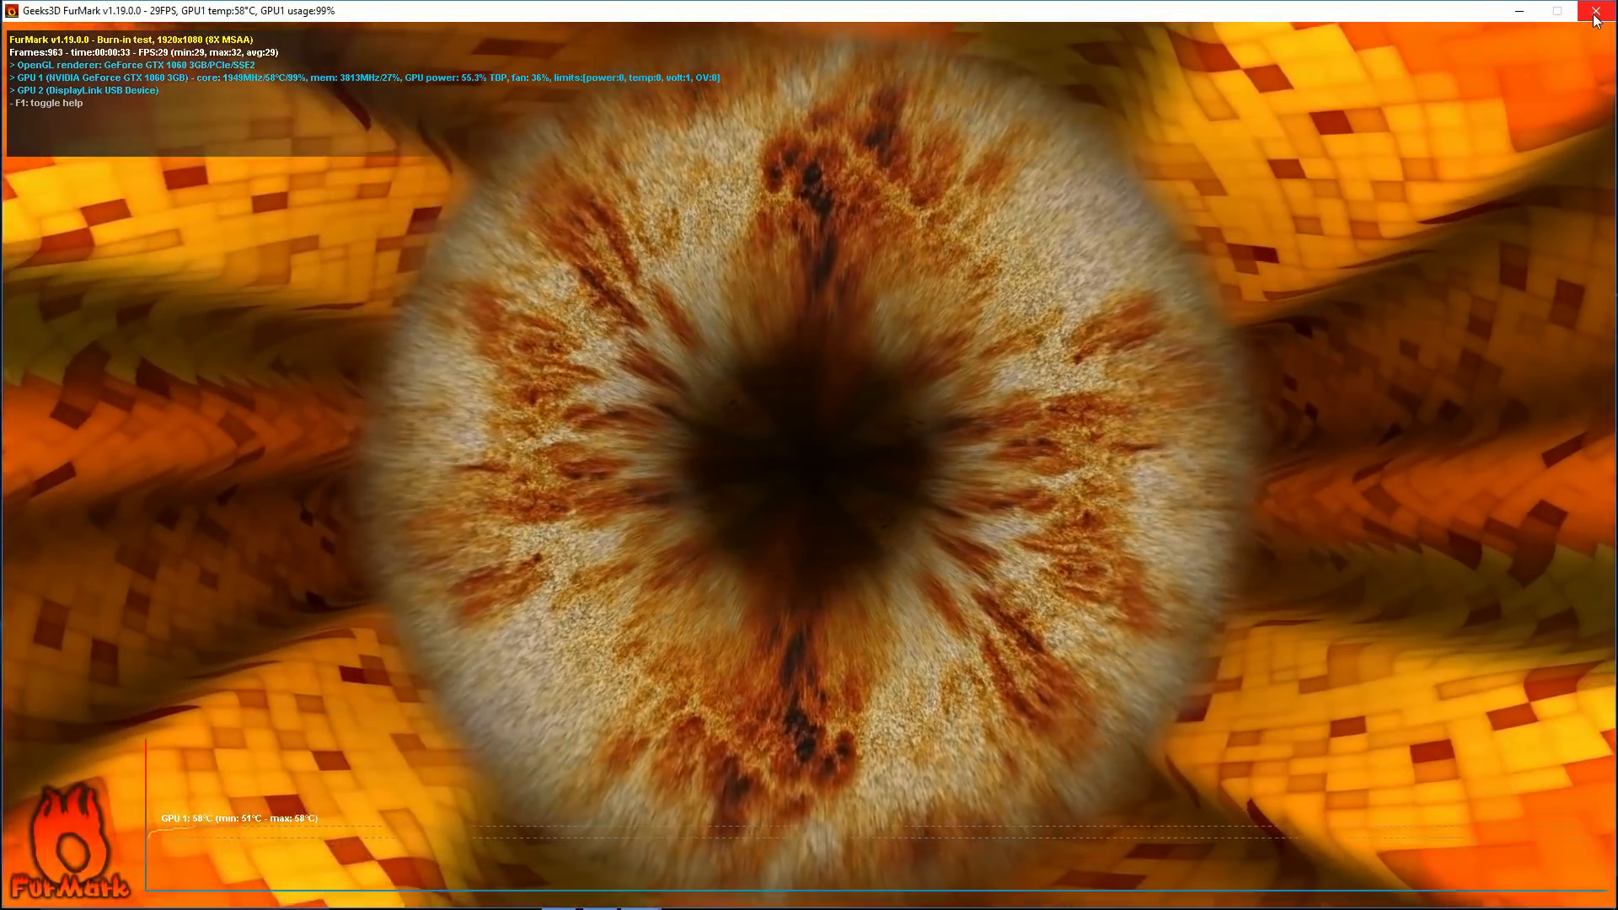
click(1596, 10)
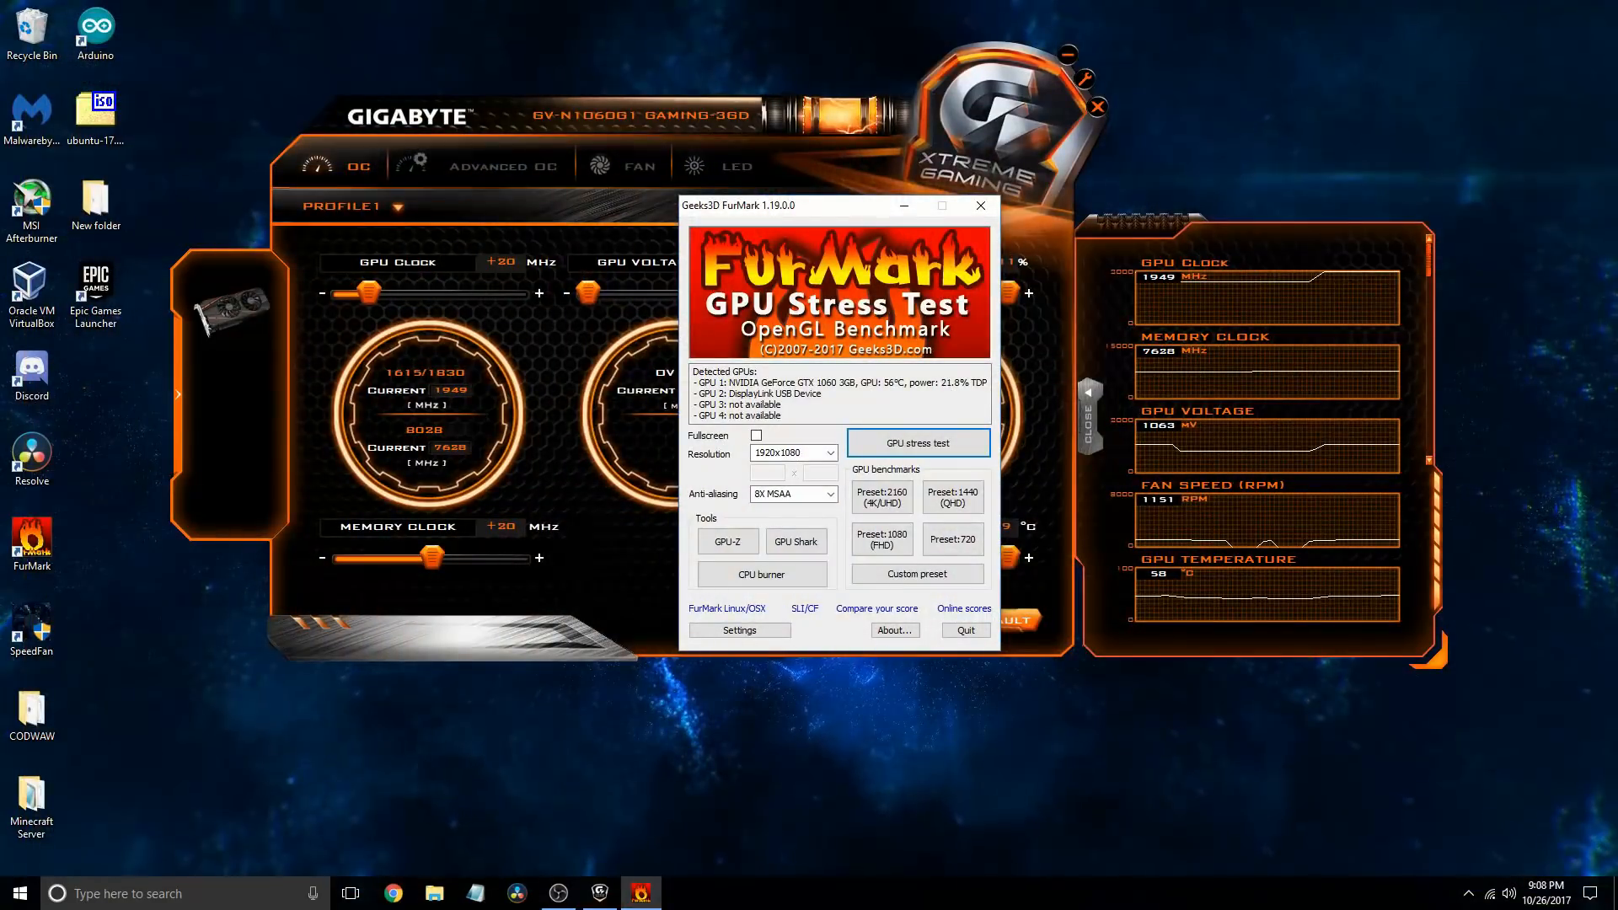
Step: Apply GPU and memory clock offsets of +30 MHz in the Gigabyte utility, then run FurMark's GPU stress test for about 23 seconds
click(542, 379)
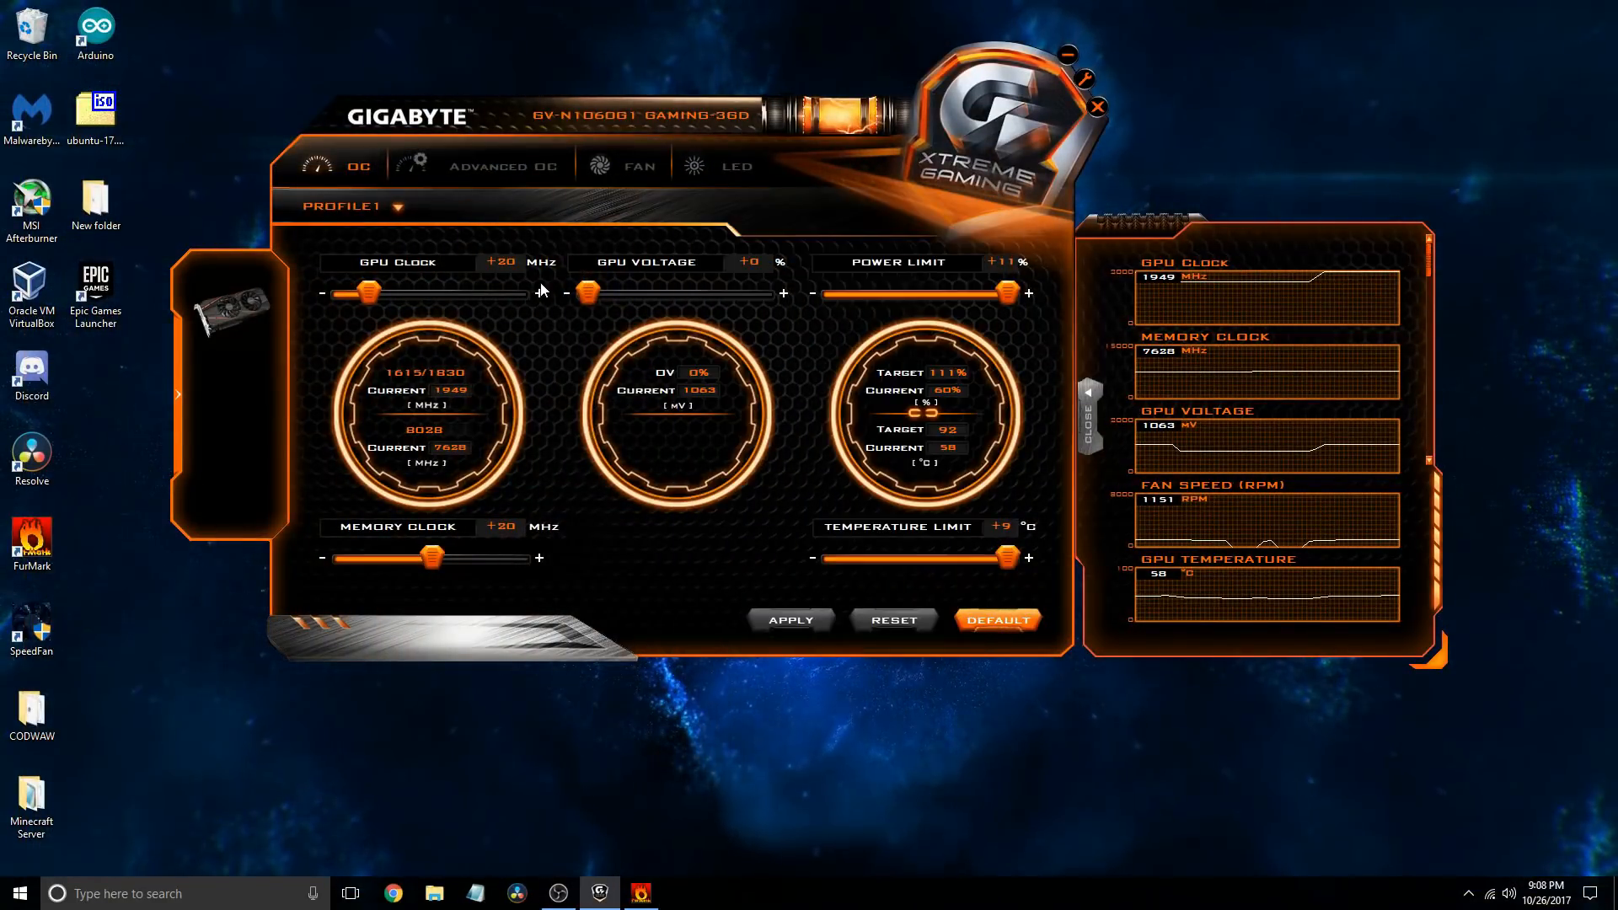
click(540, 293)
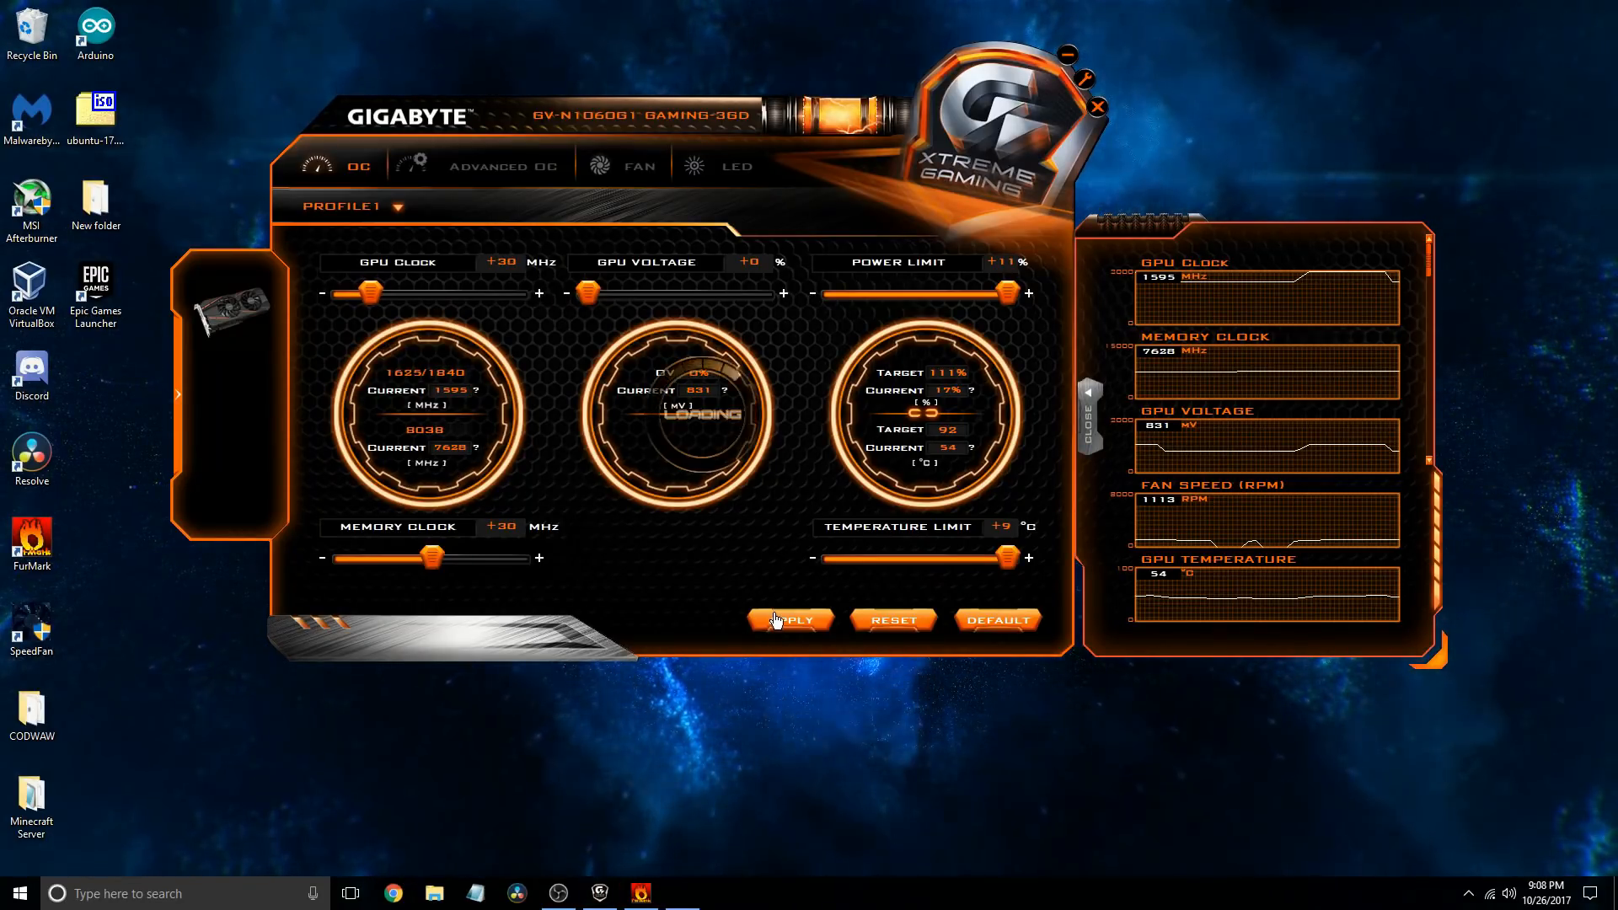
click(641, 893)
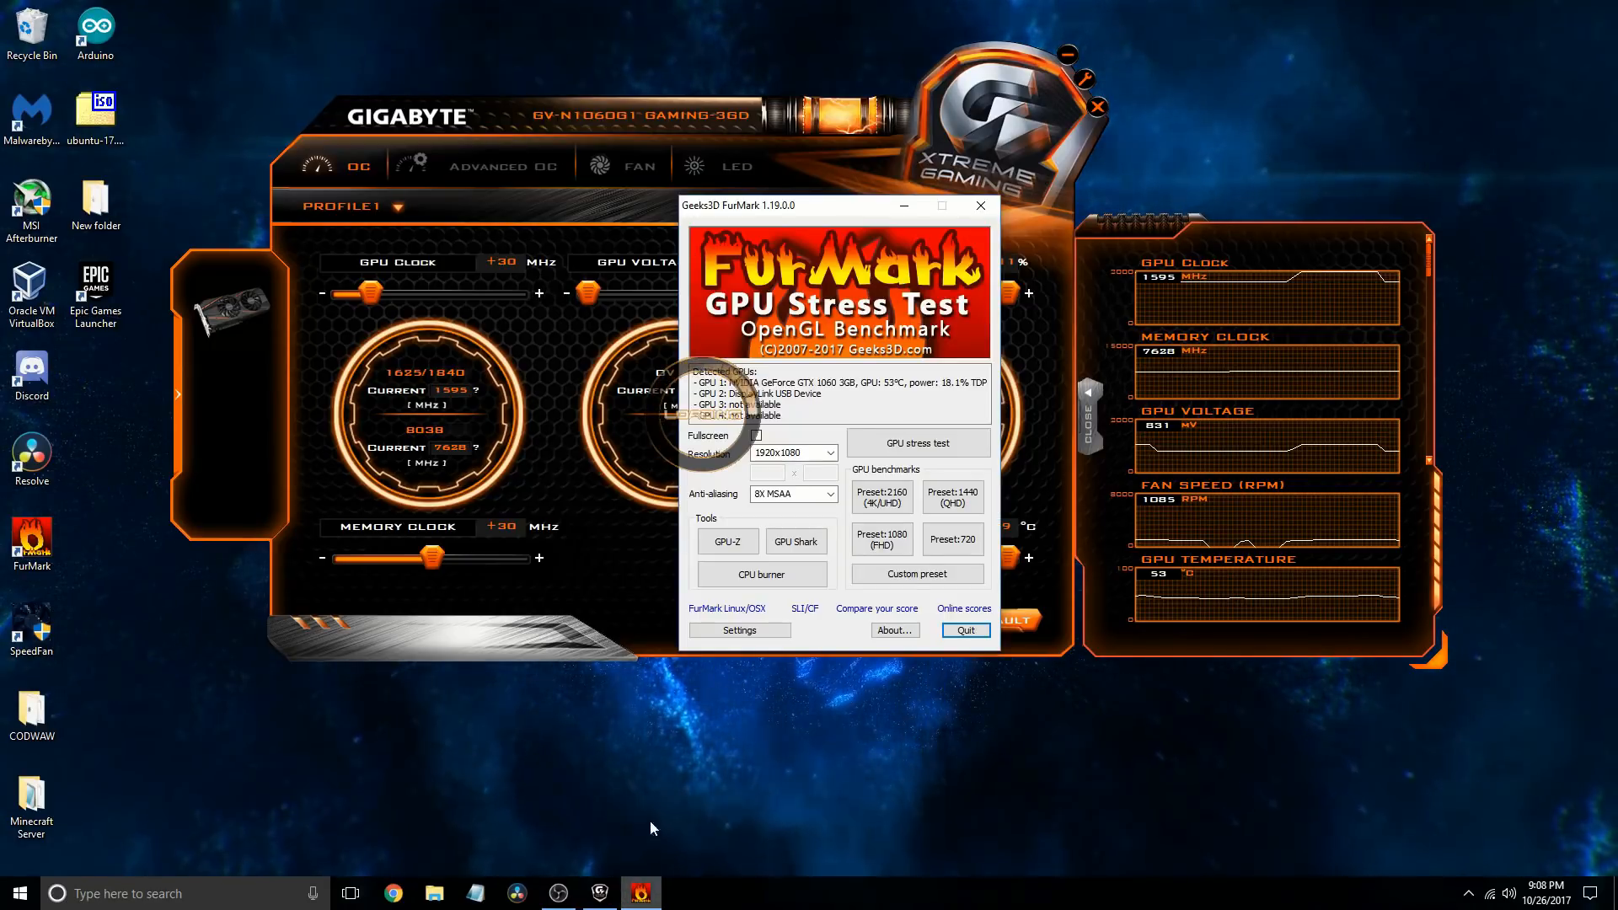
click(887, 447)
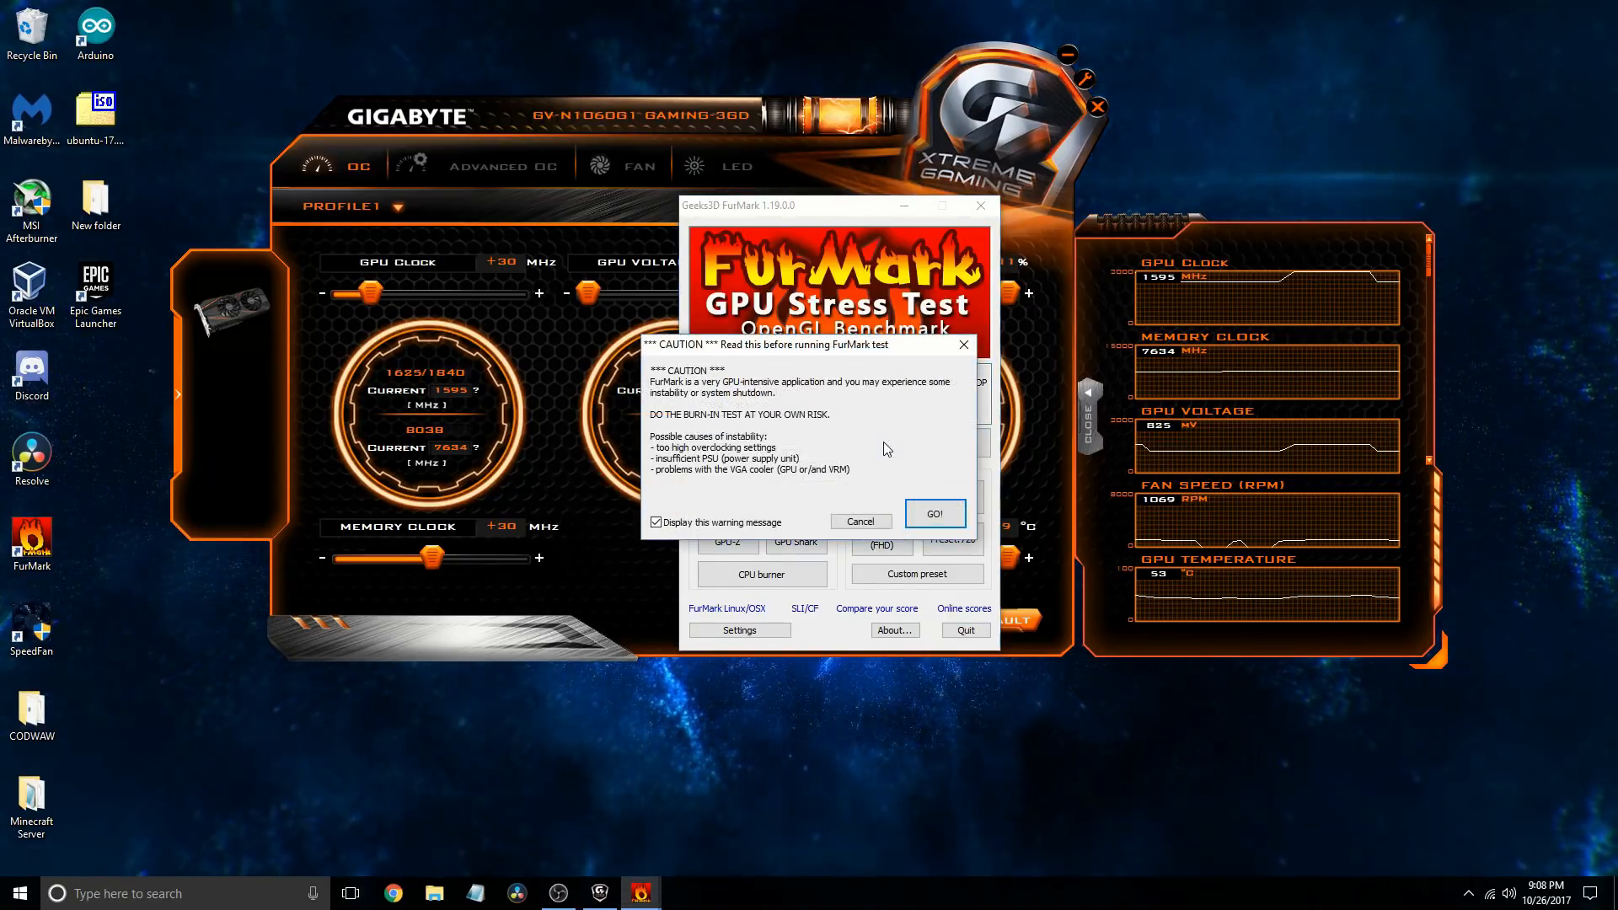
click(929, 513)
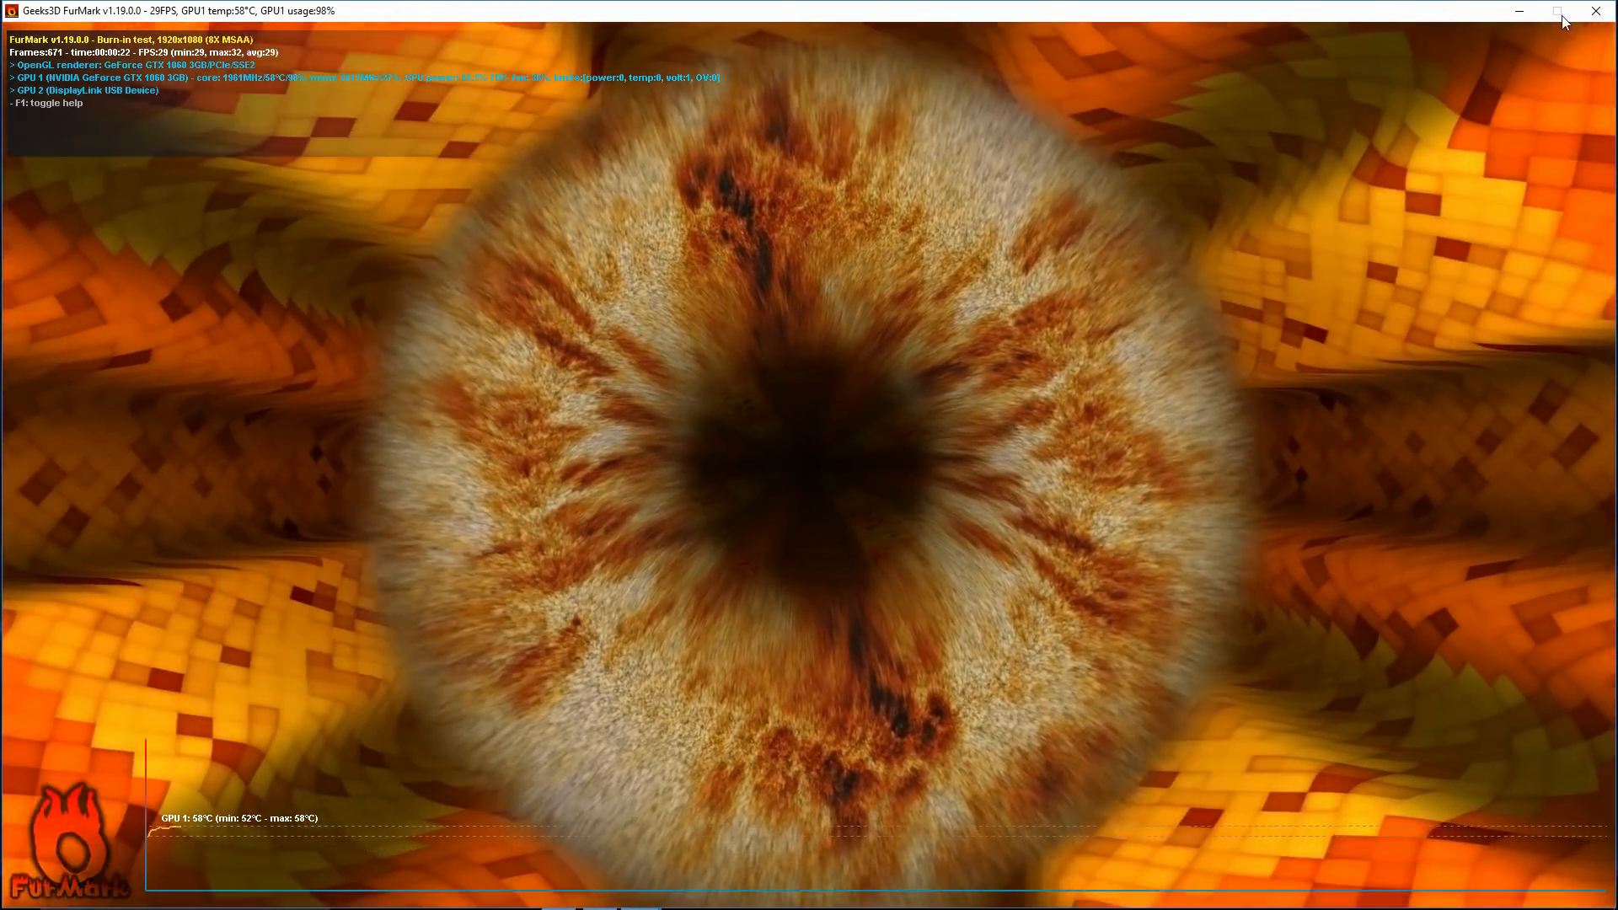
click(1595, 11)
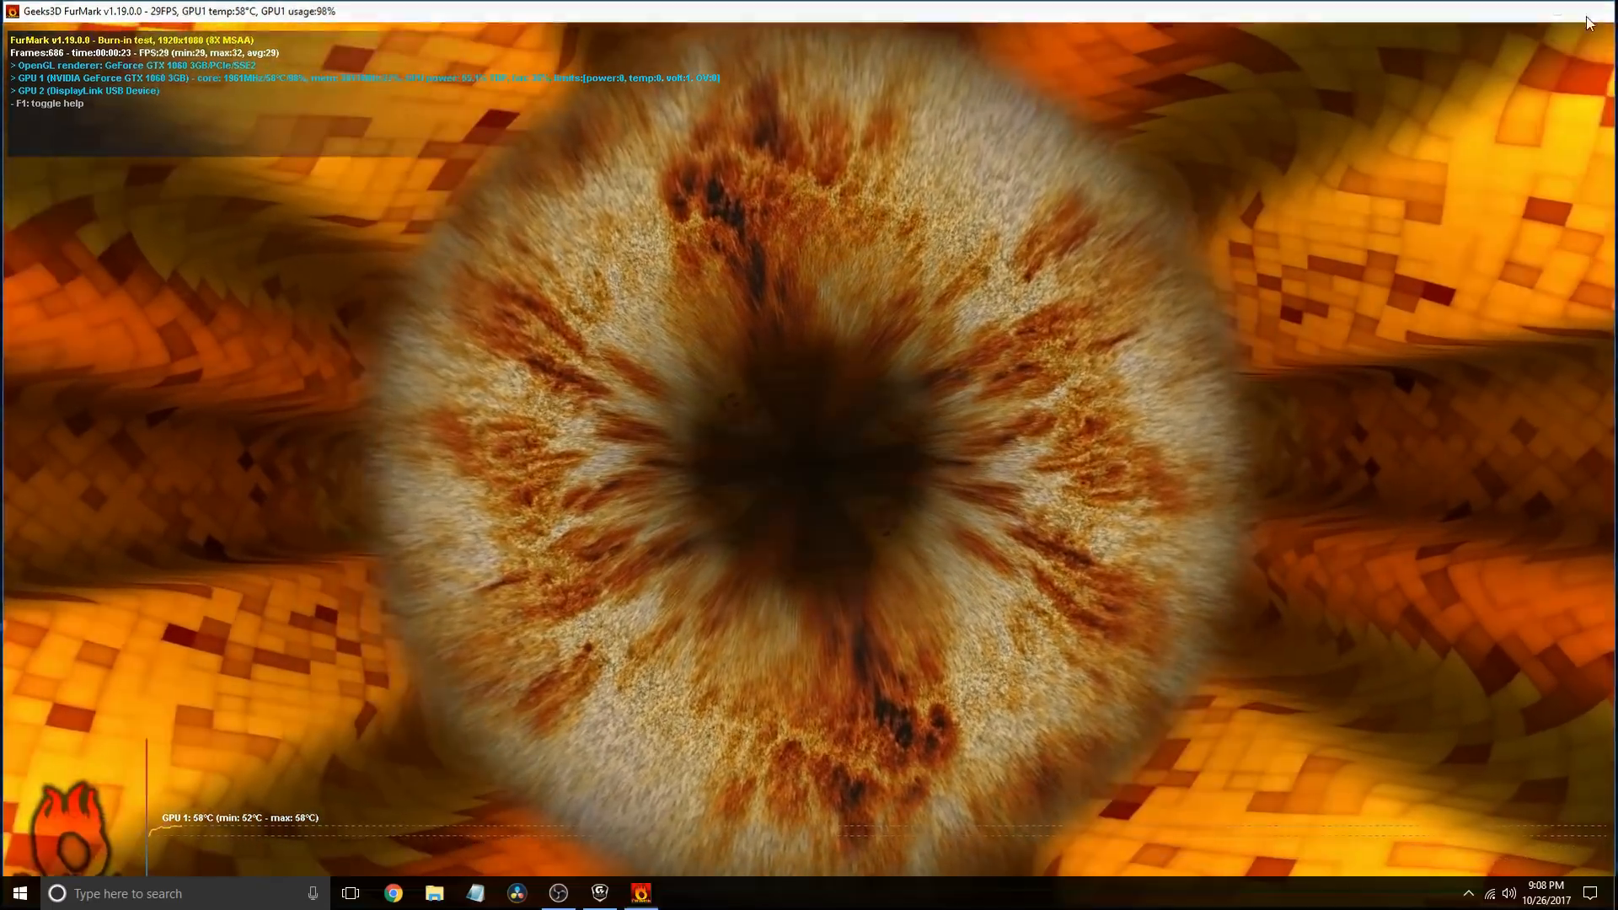
Step: Return to the Gigabyte utility and apply GPU clock and memory clock offsets of +50 MHz each
click(544, 320)
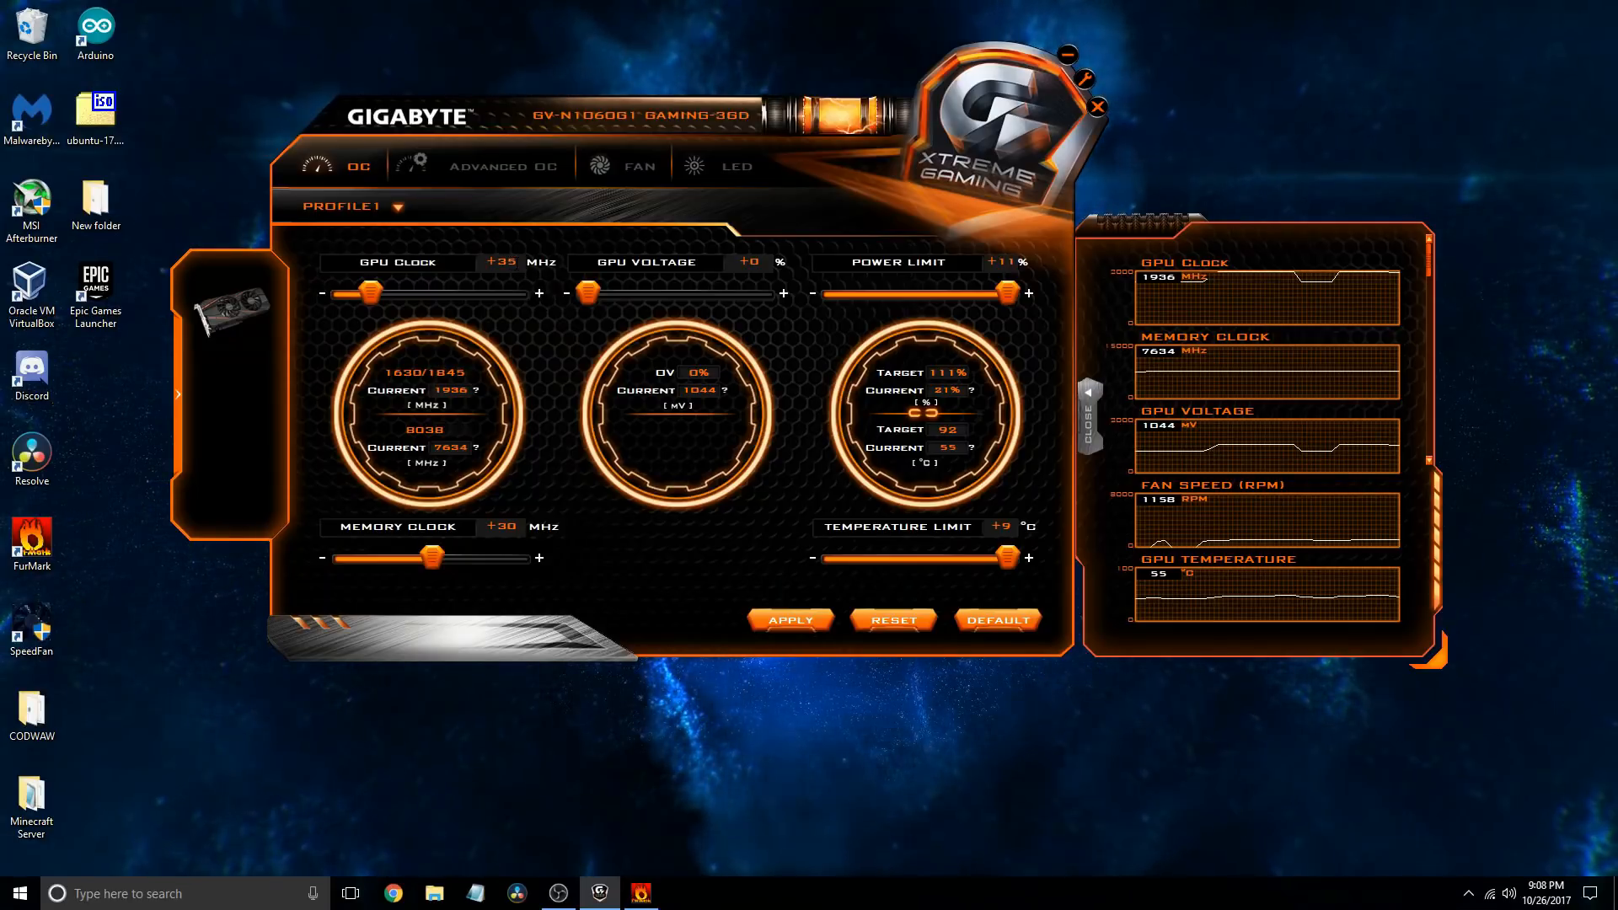
key(Return)
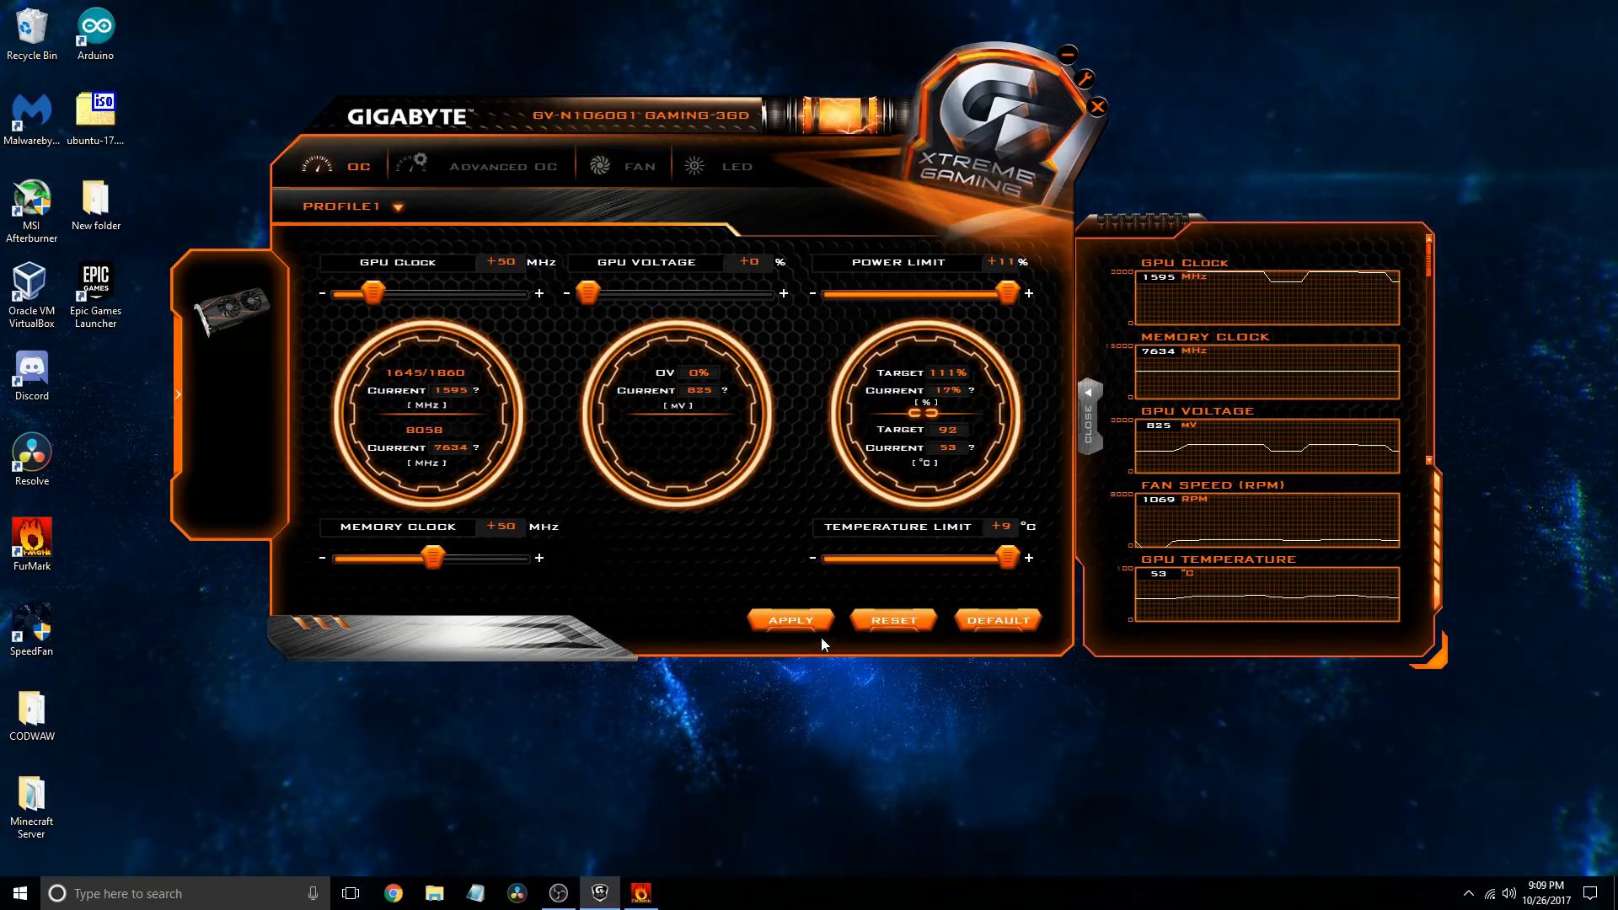
click(792, 622)
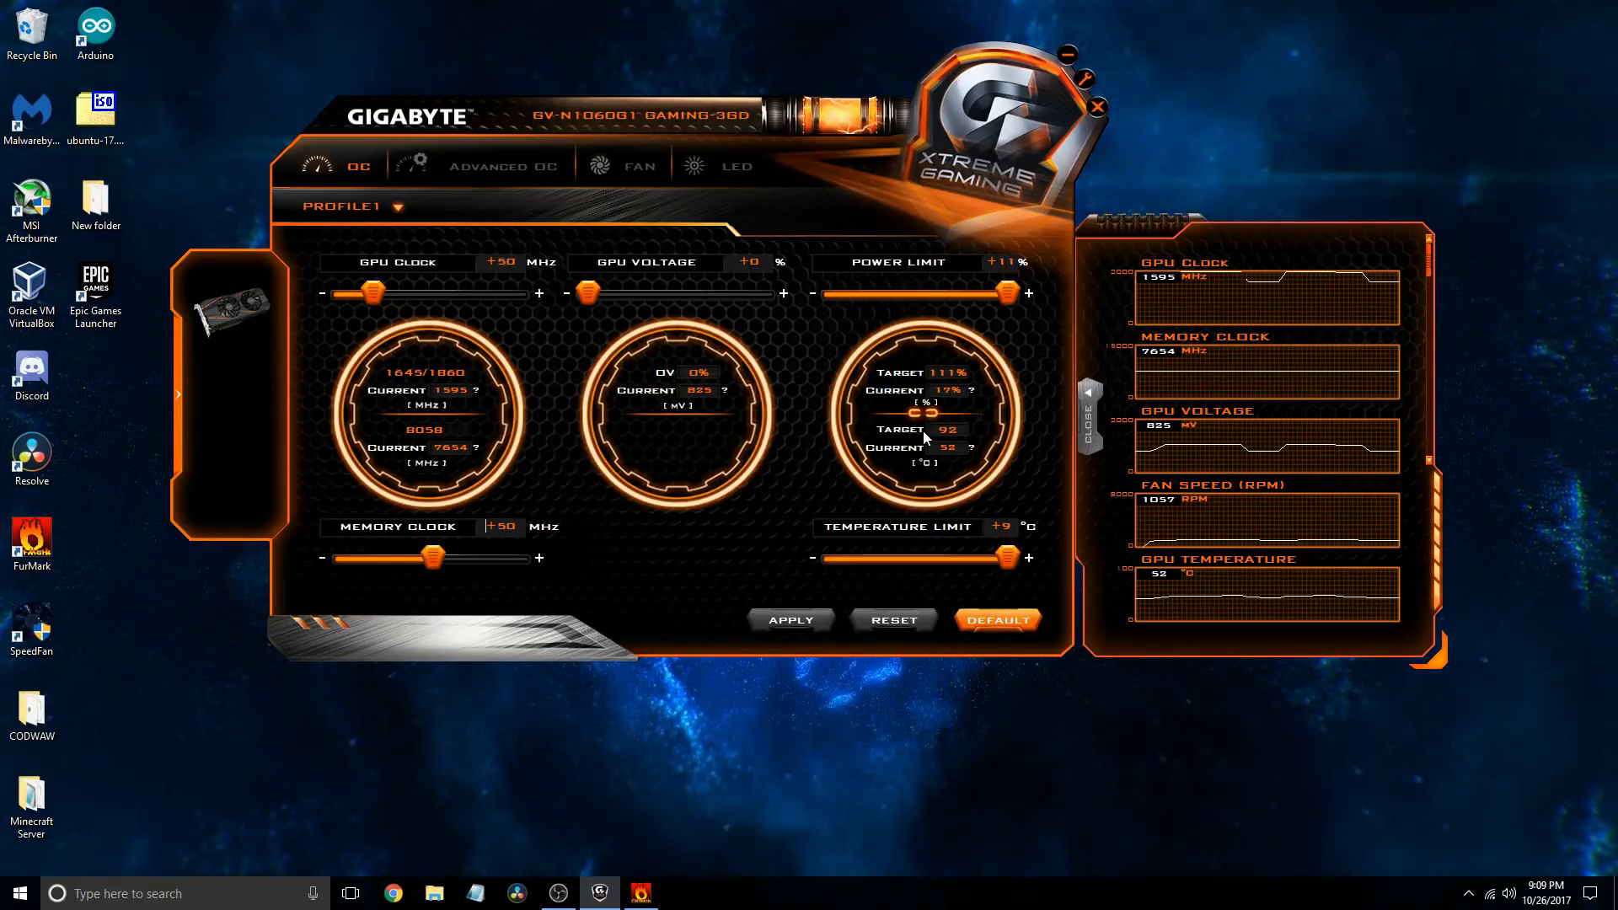
Step: Switch to FurMark, run the GPU stress test for about 31 seconds, accepting the caution message, and close the test window
click(647, 903)
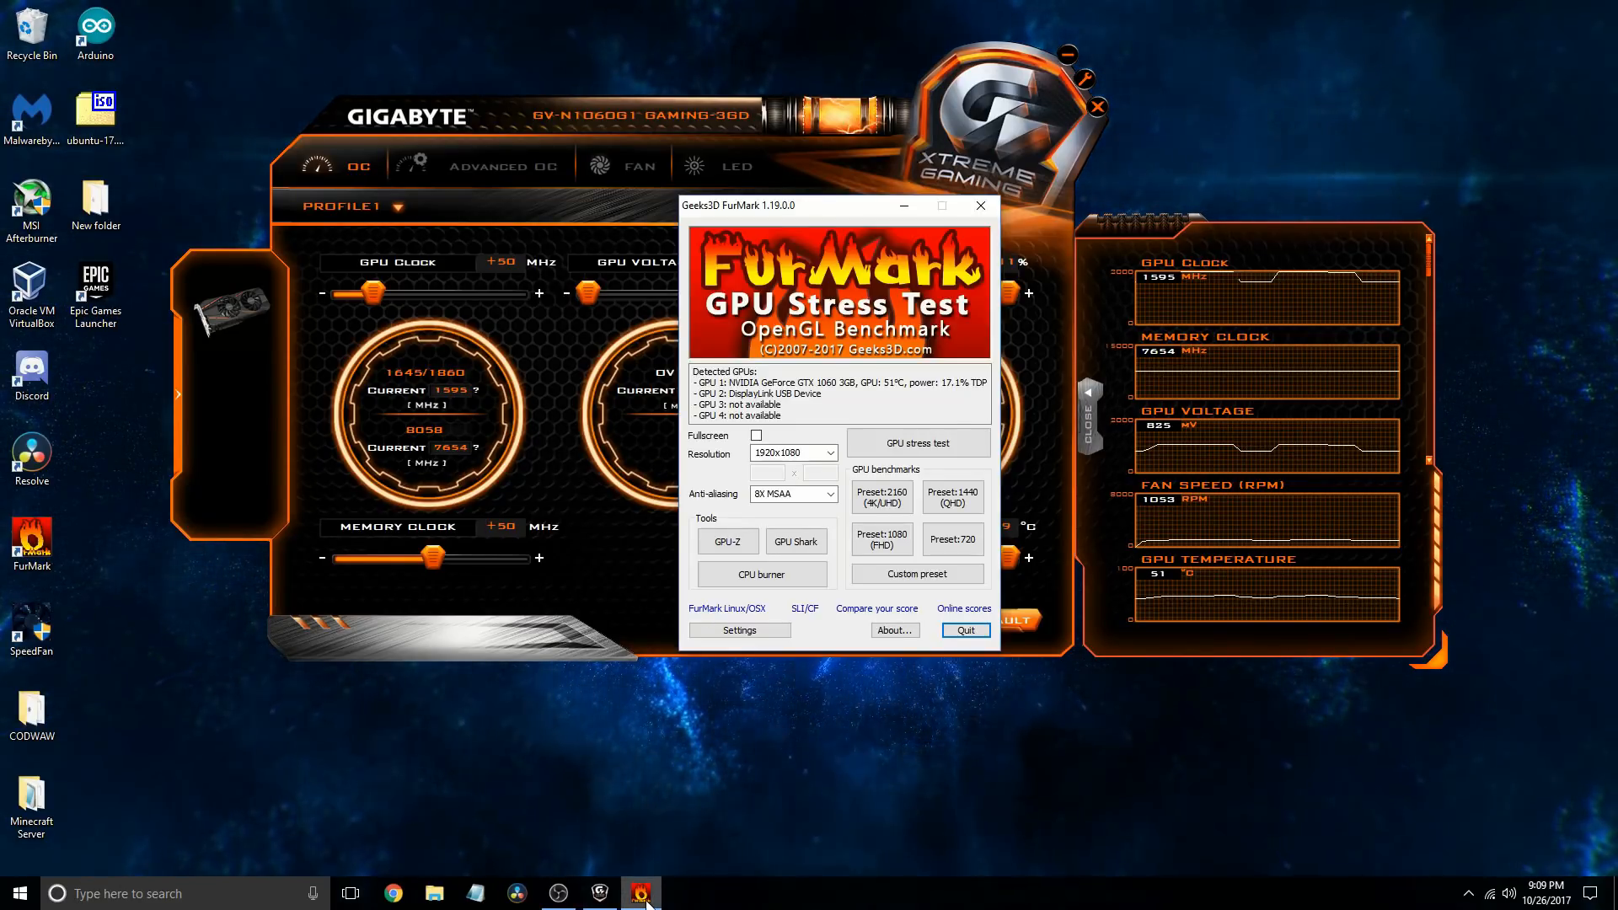
click(957, 454)
click(932, 511)
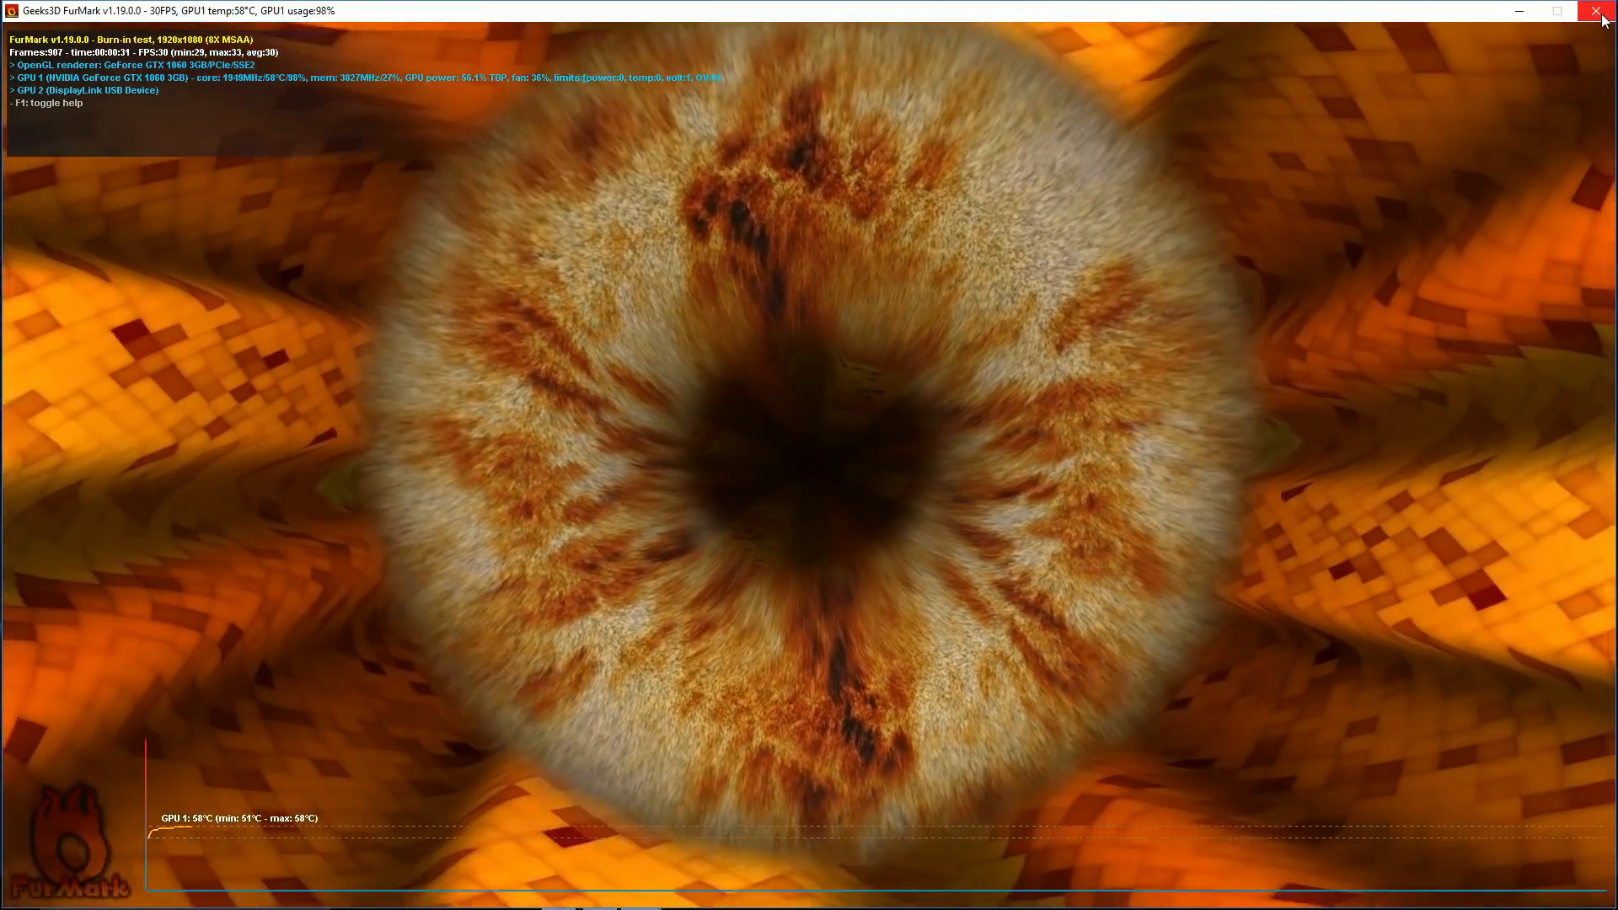
click(1598, 10)
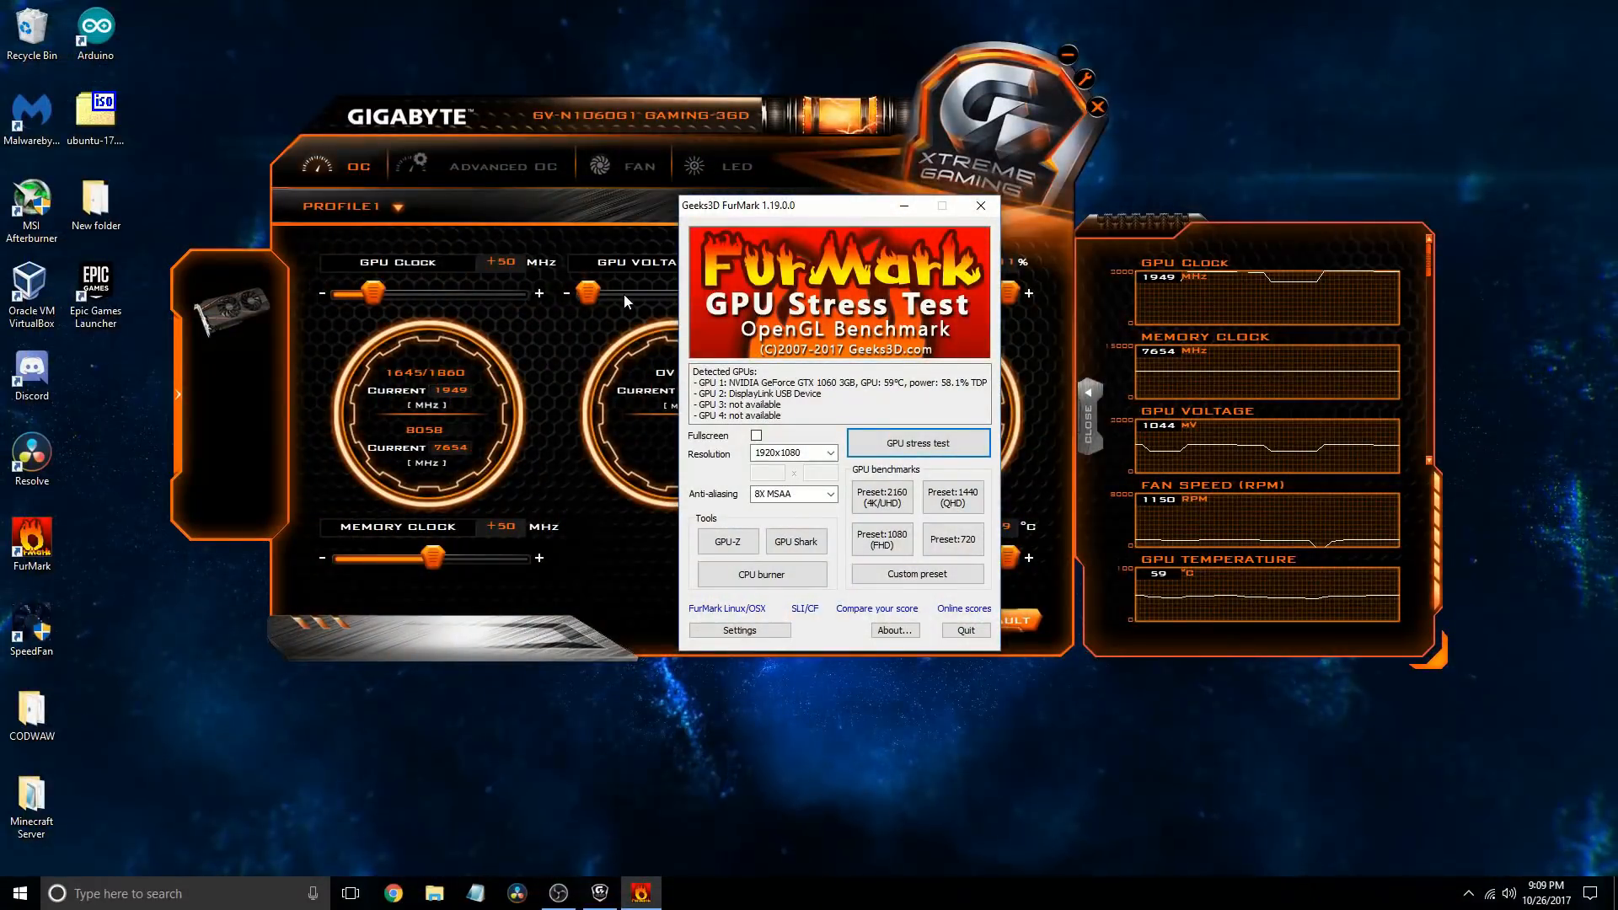
Step: Apply a +65 MHz GPU clock and +64 MHz memory clock offset in the Gigabyte utility, then stress-test in FurMark for about 33 seconds
click(549, 309)
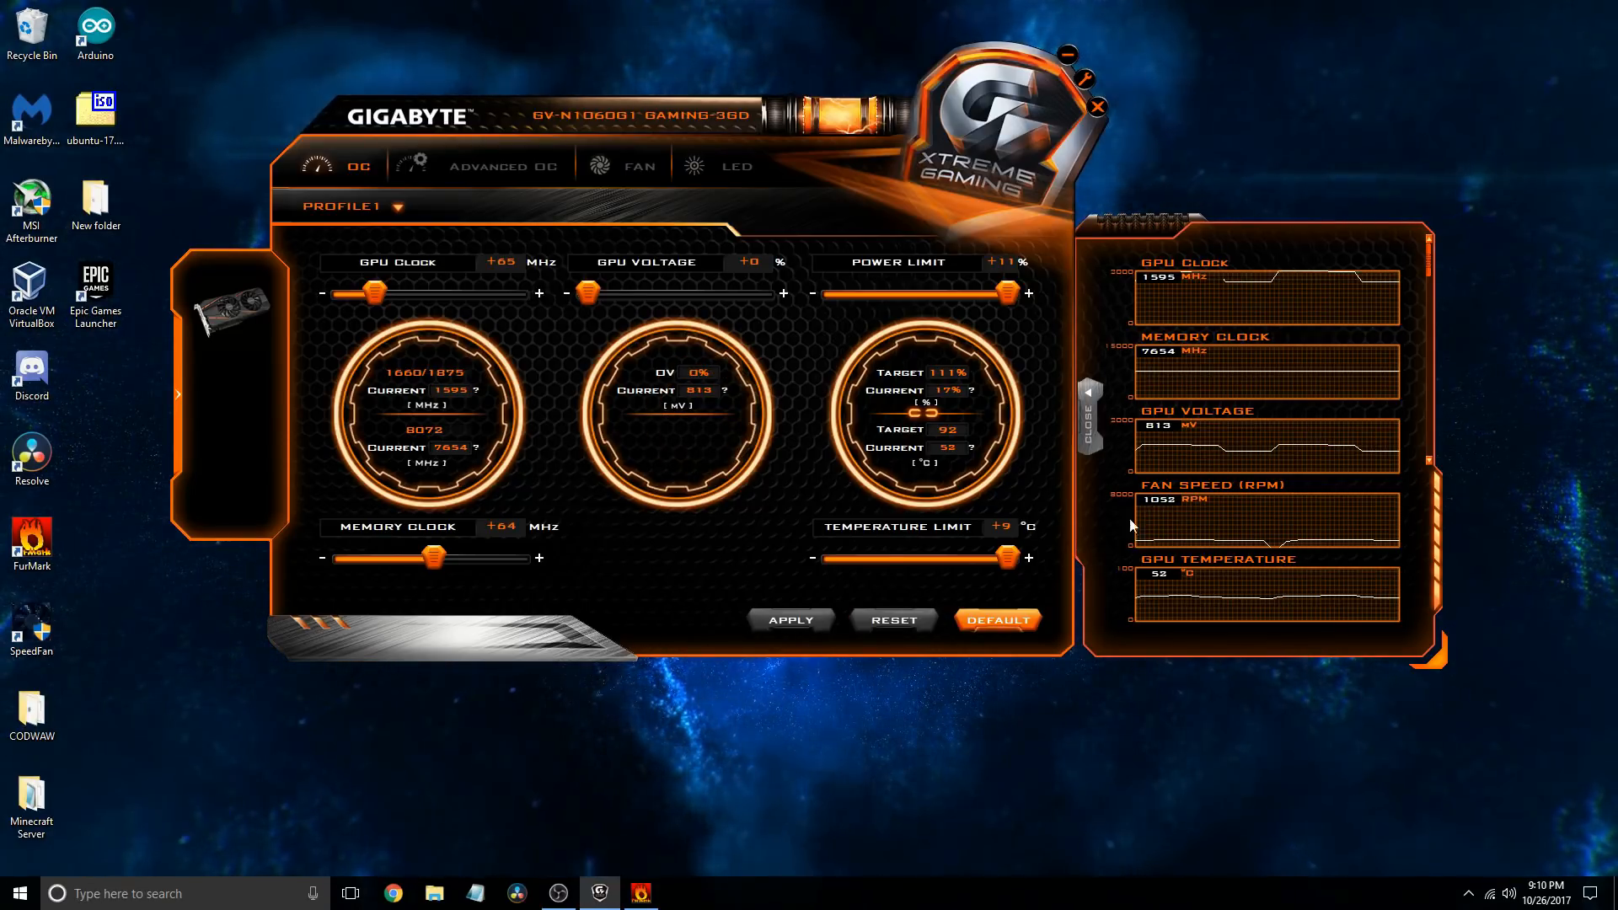
scroll(1167, 559, down, 4)
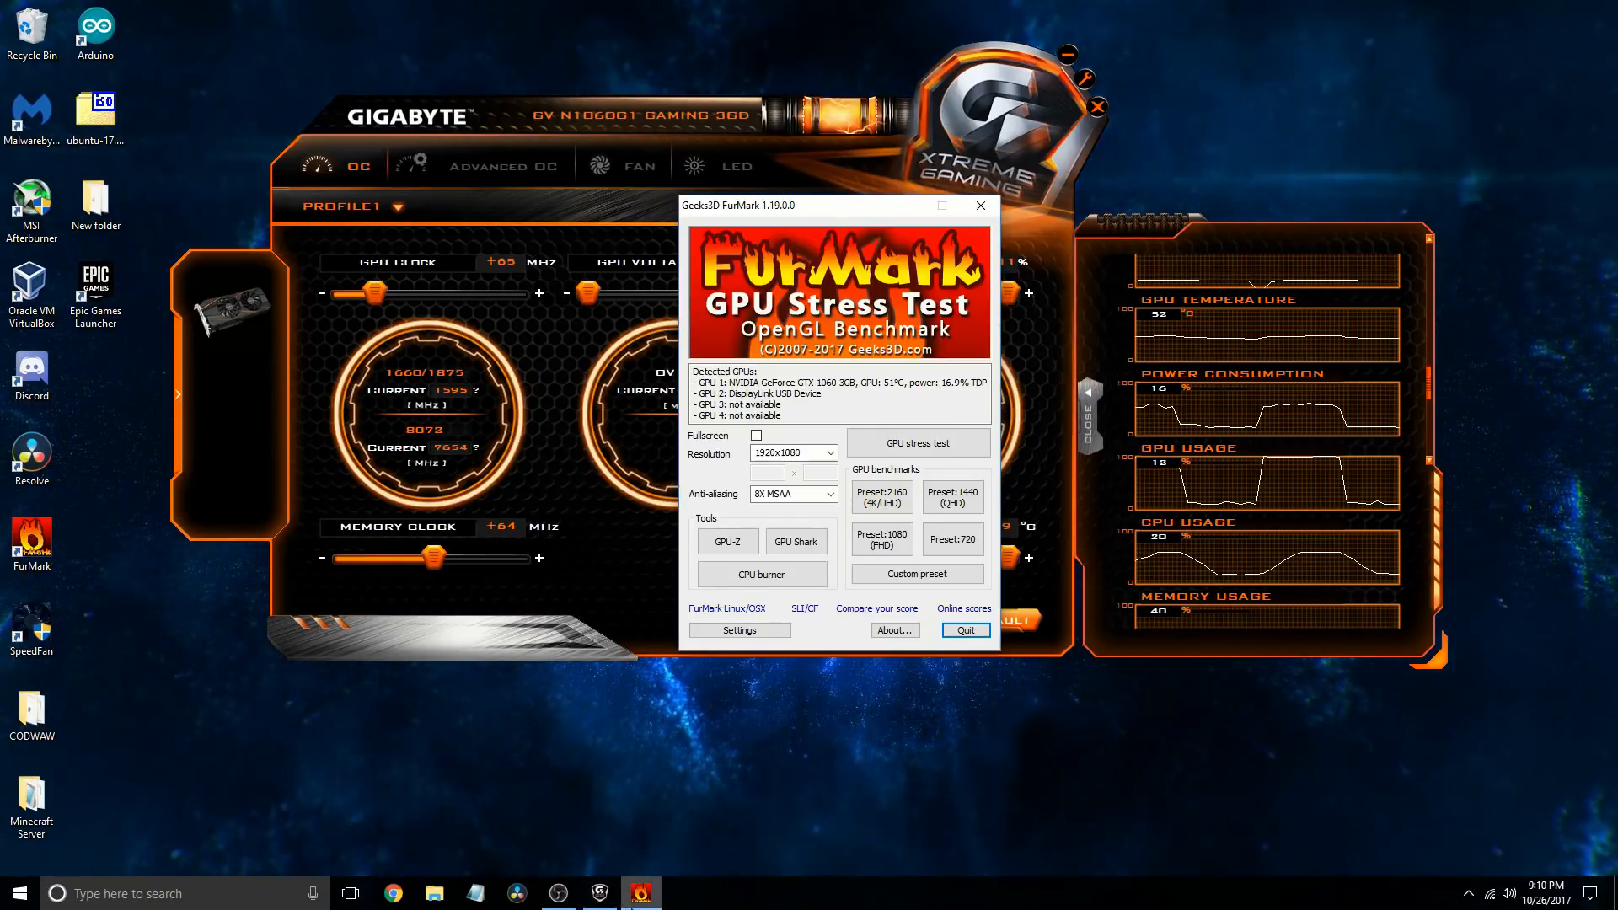
drag(759, 114, 1244, 59)
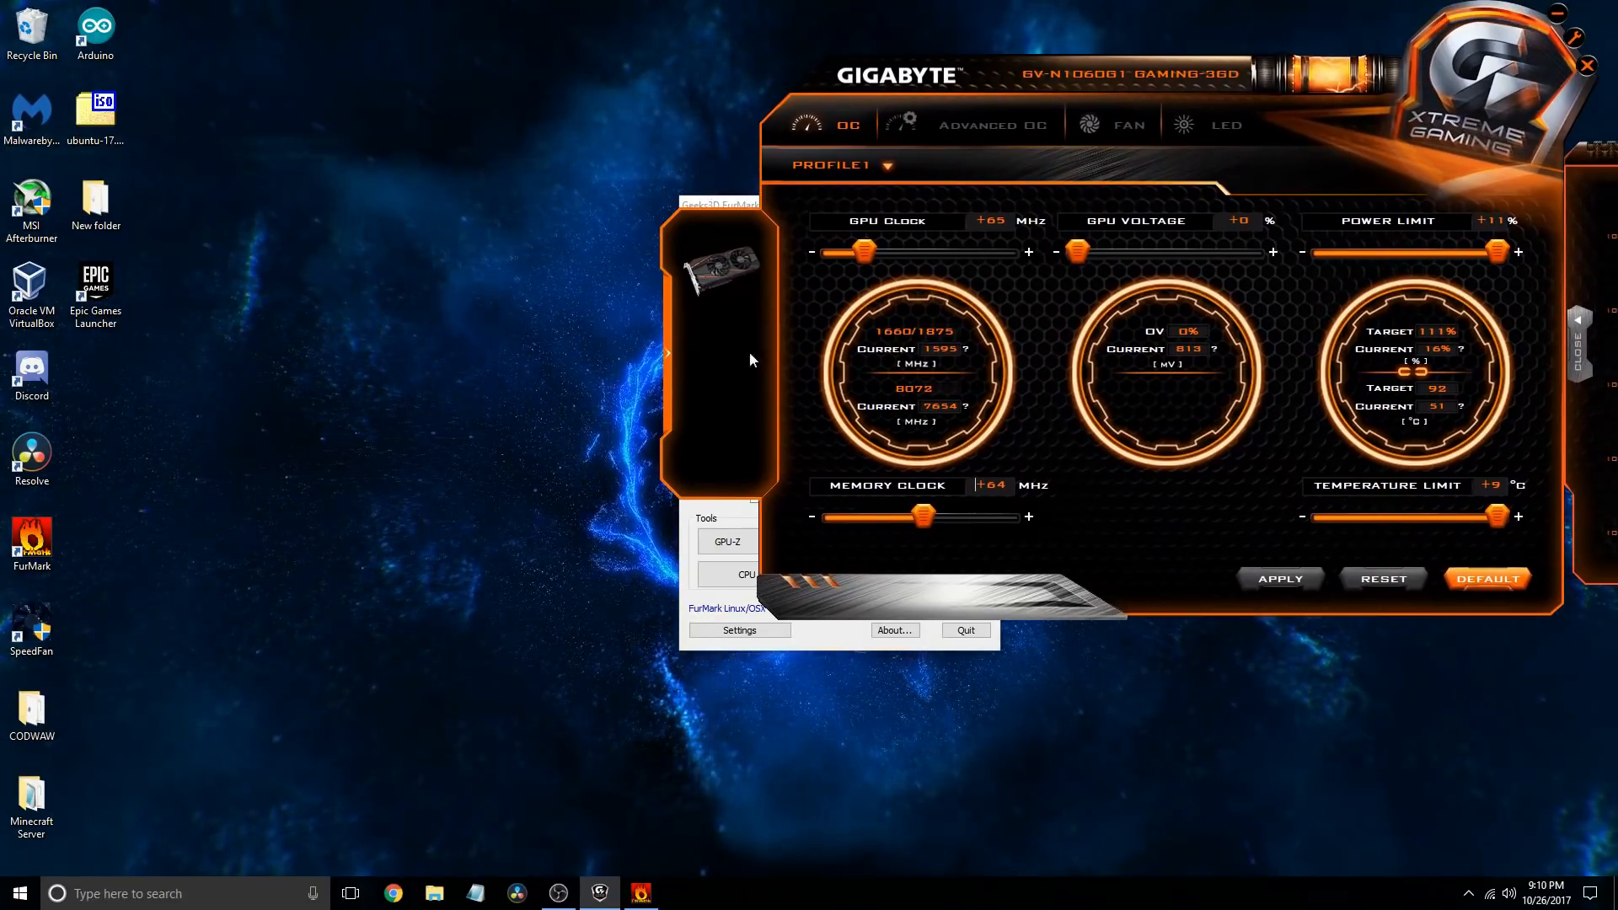
click(833, 632)
click(900, 443)
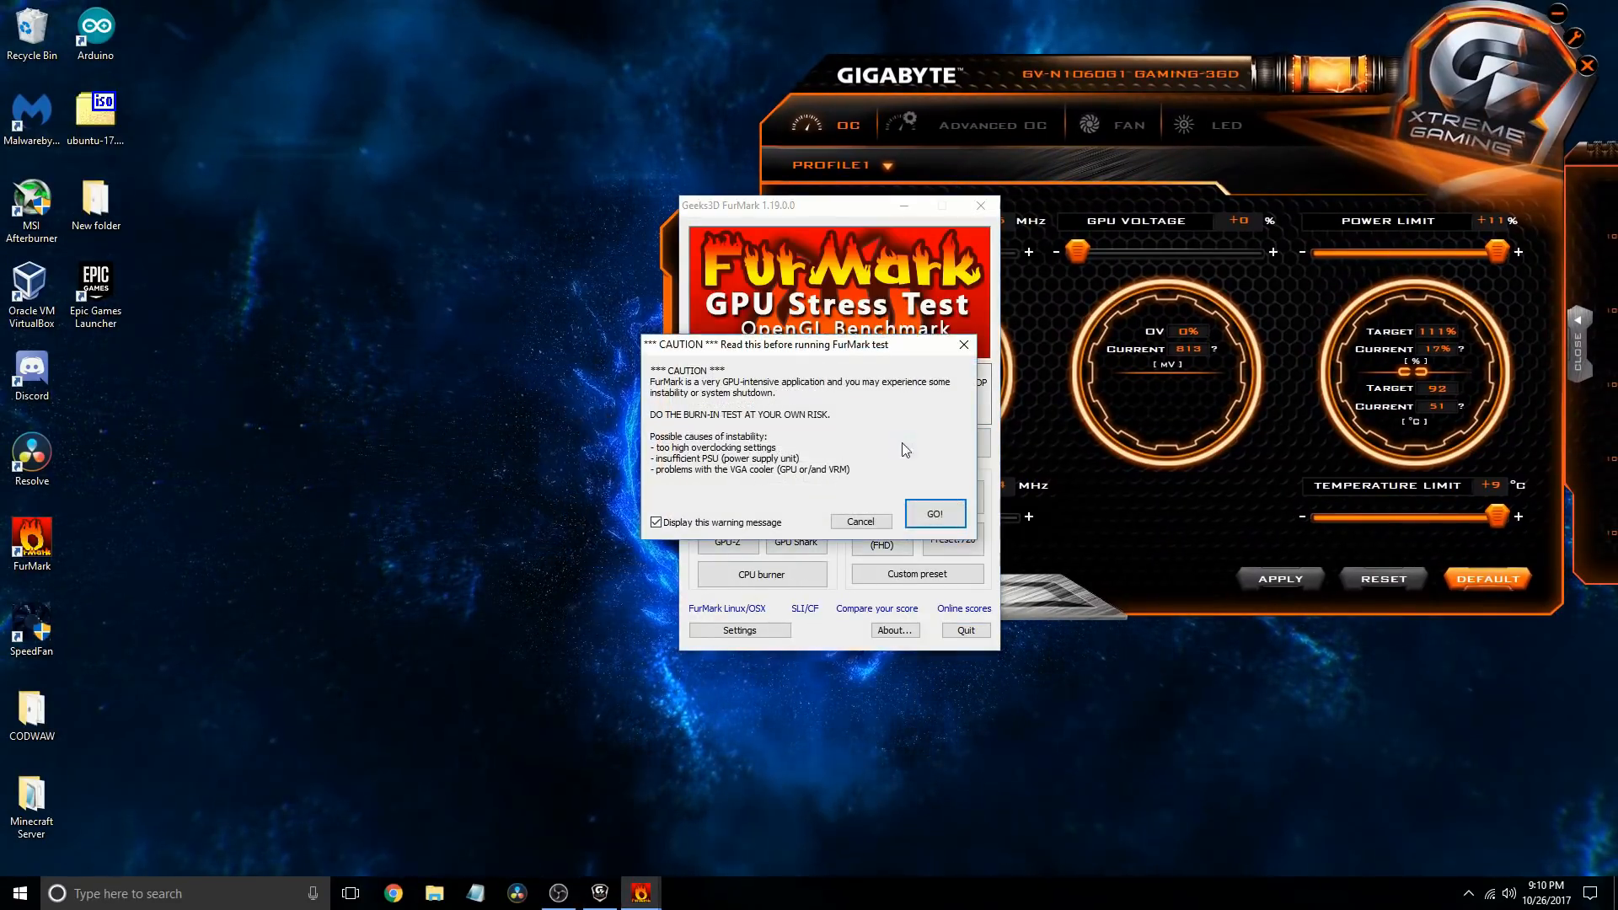
click(952, 524)
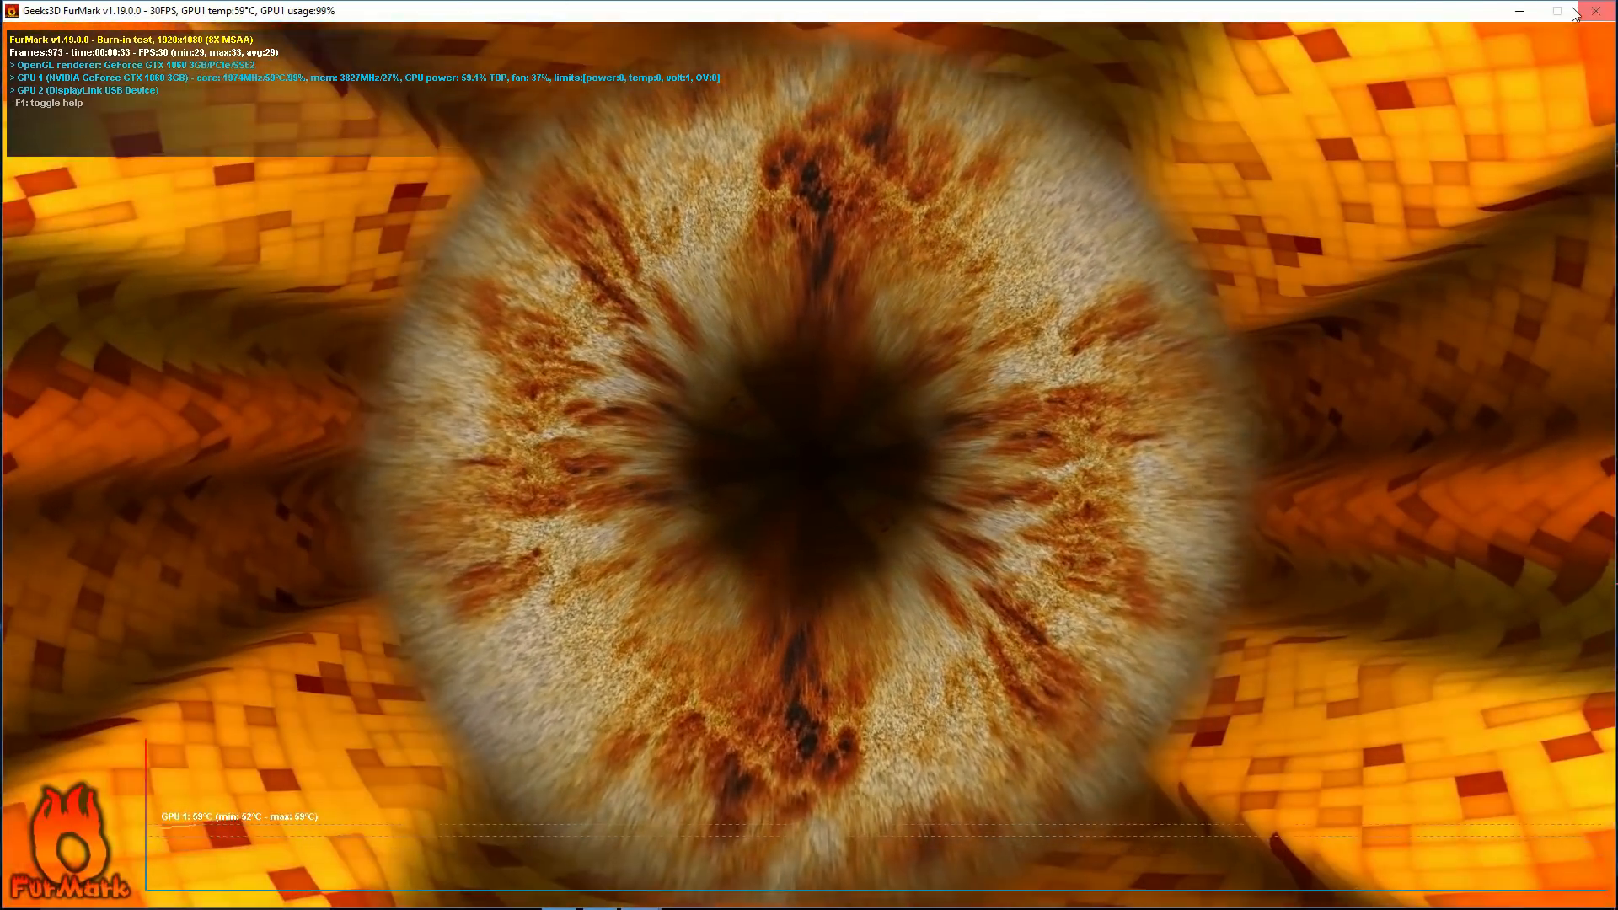
click(1576, 10)
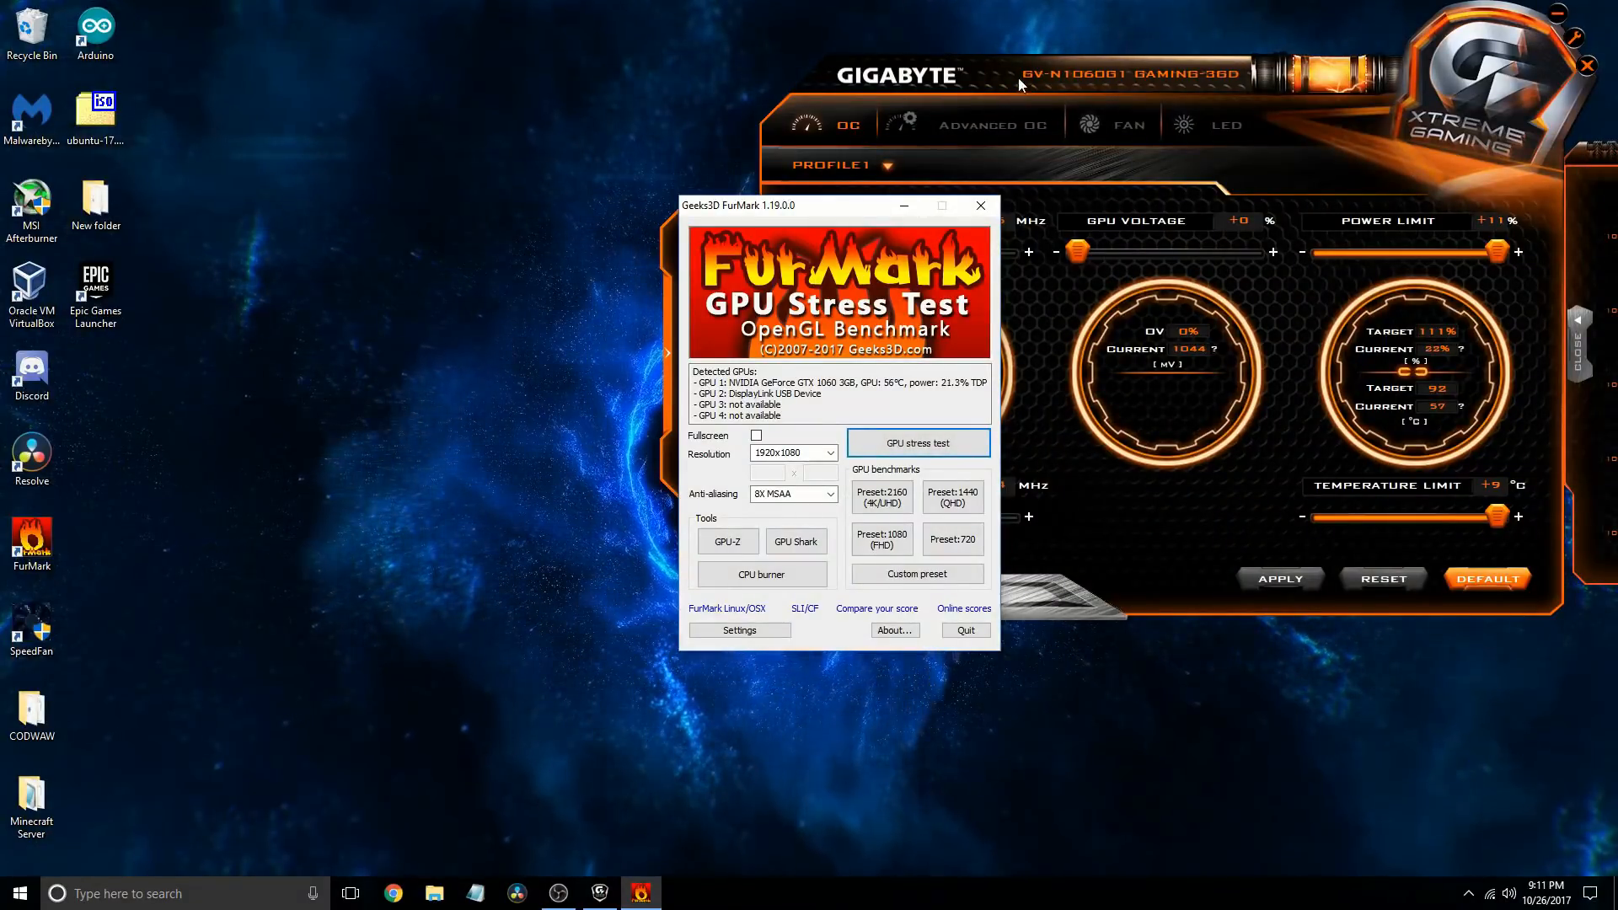
Step: Bring the Gigabyte utility back in front of FurMark and set the memory clock offset to +66 MHz
drag(1018, 78, 511, 98)
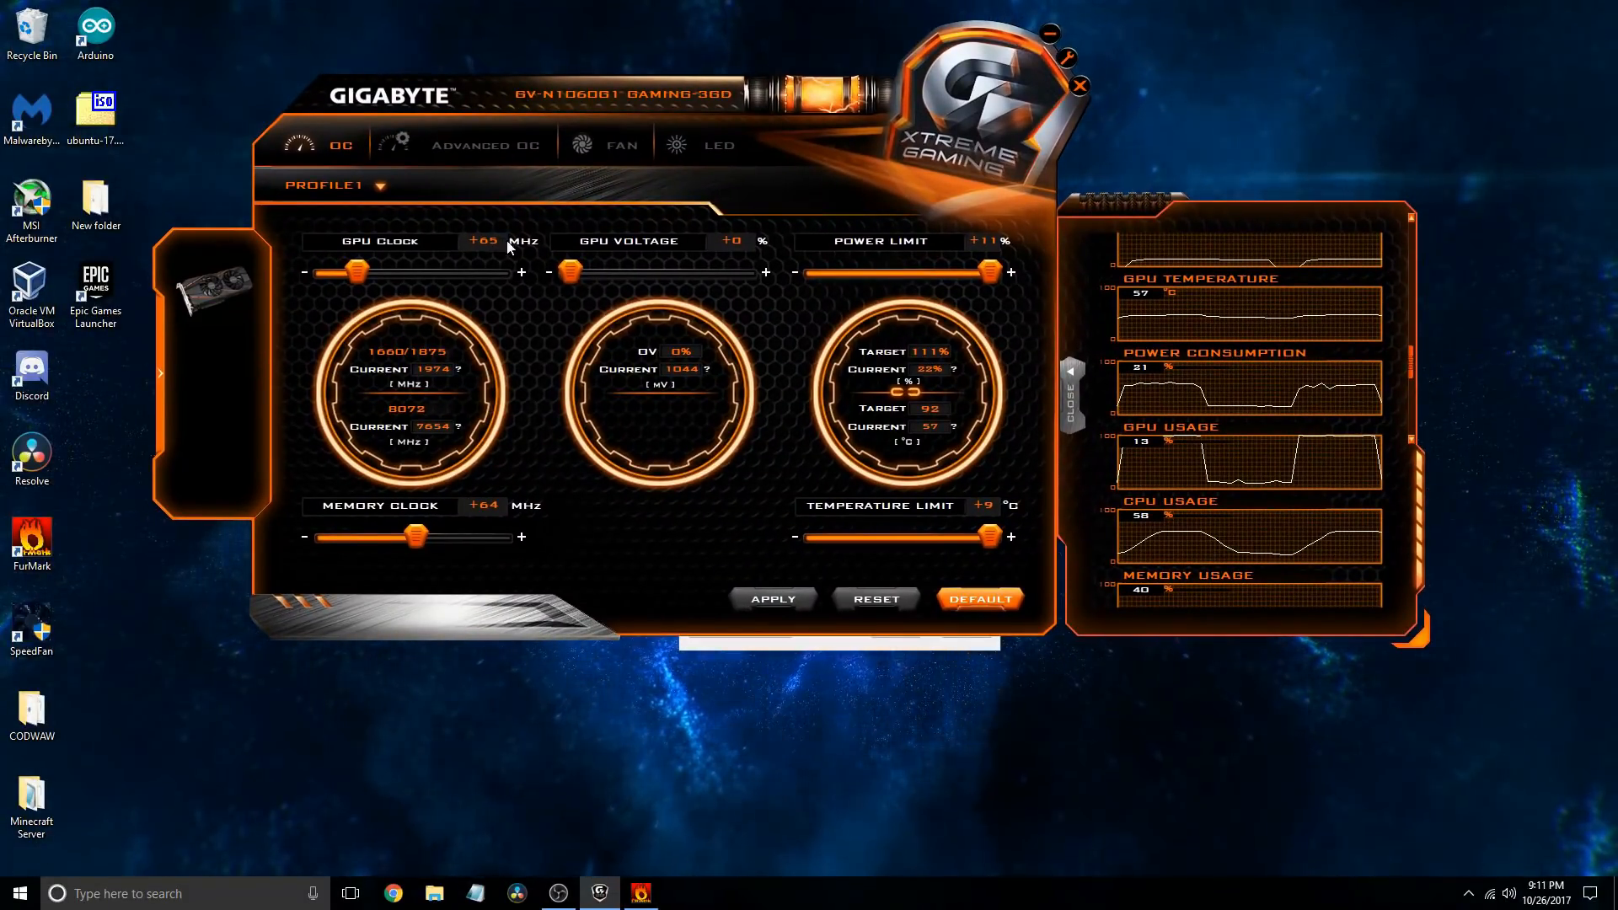
drag(510, 245, 487, 241)
drag(508, 88, 537, 98)
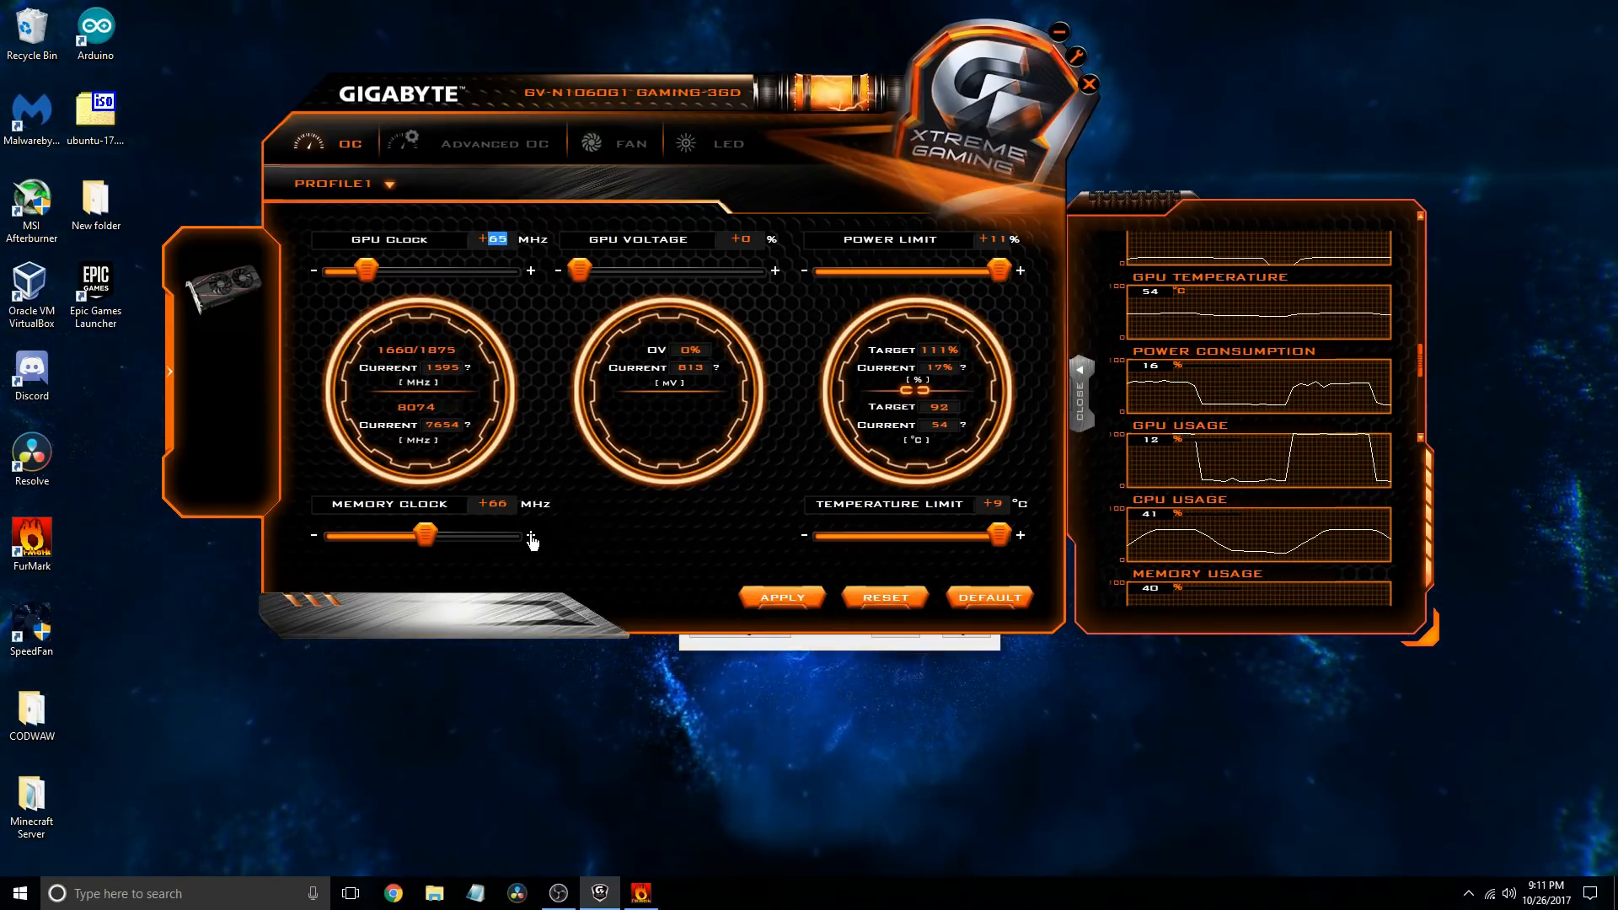
click(506, 239)
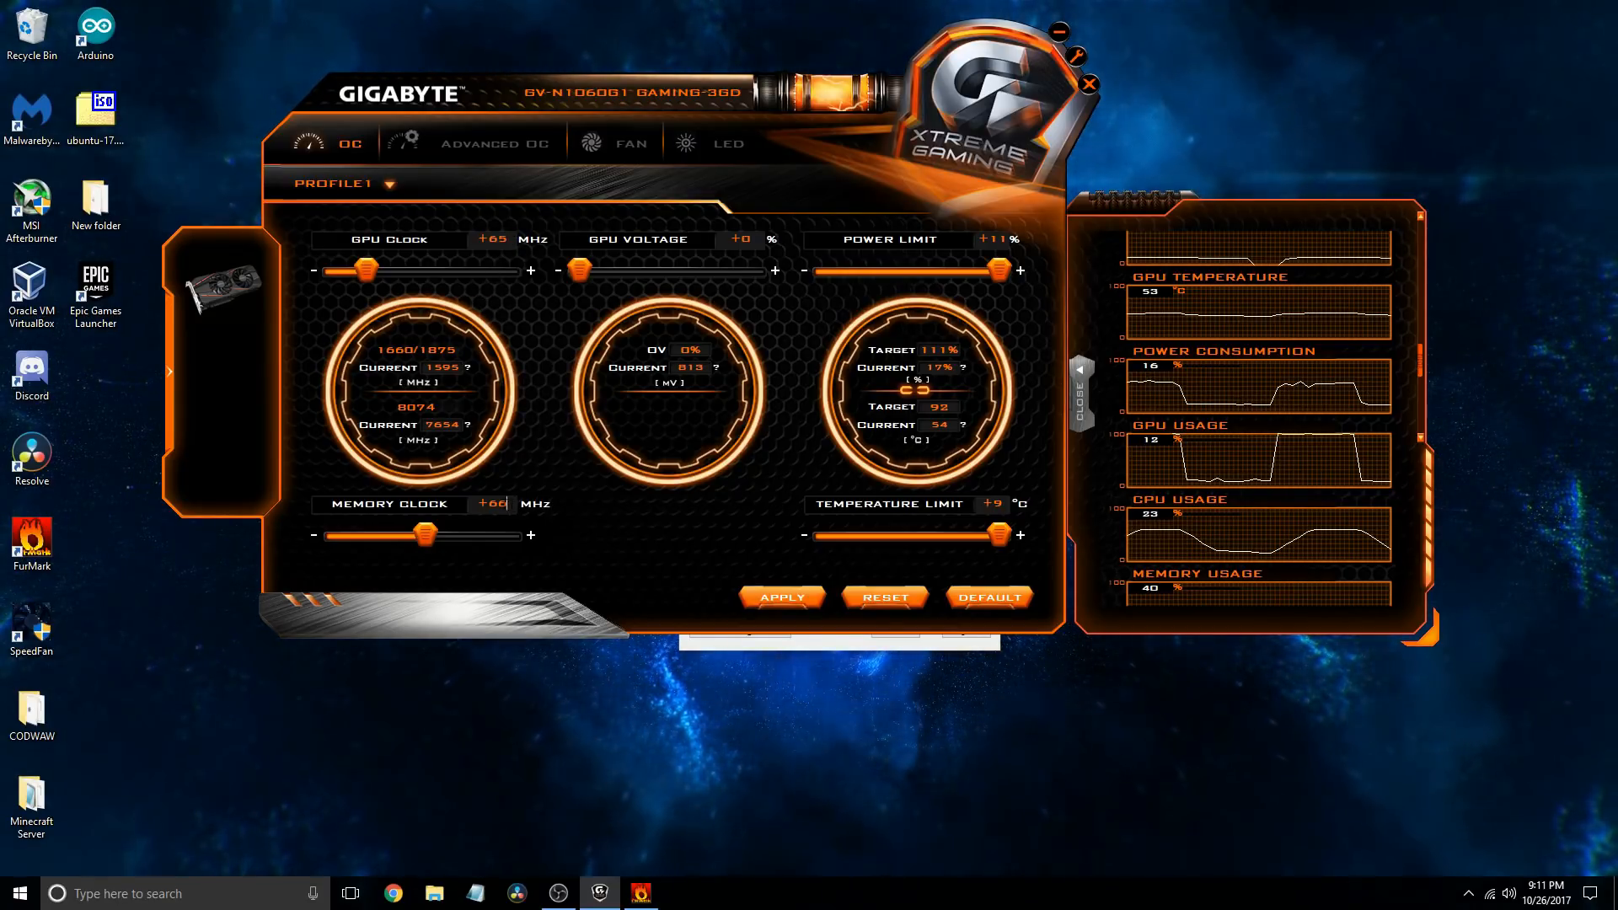
drag(508, 504, 459, 503)
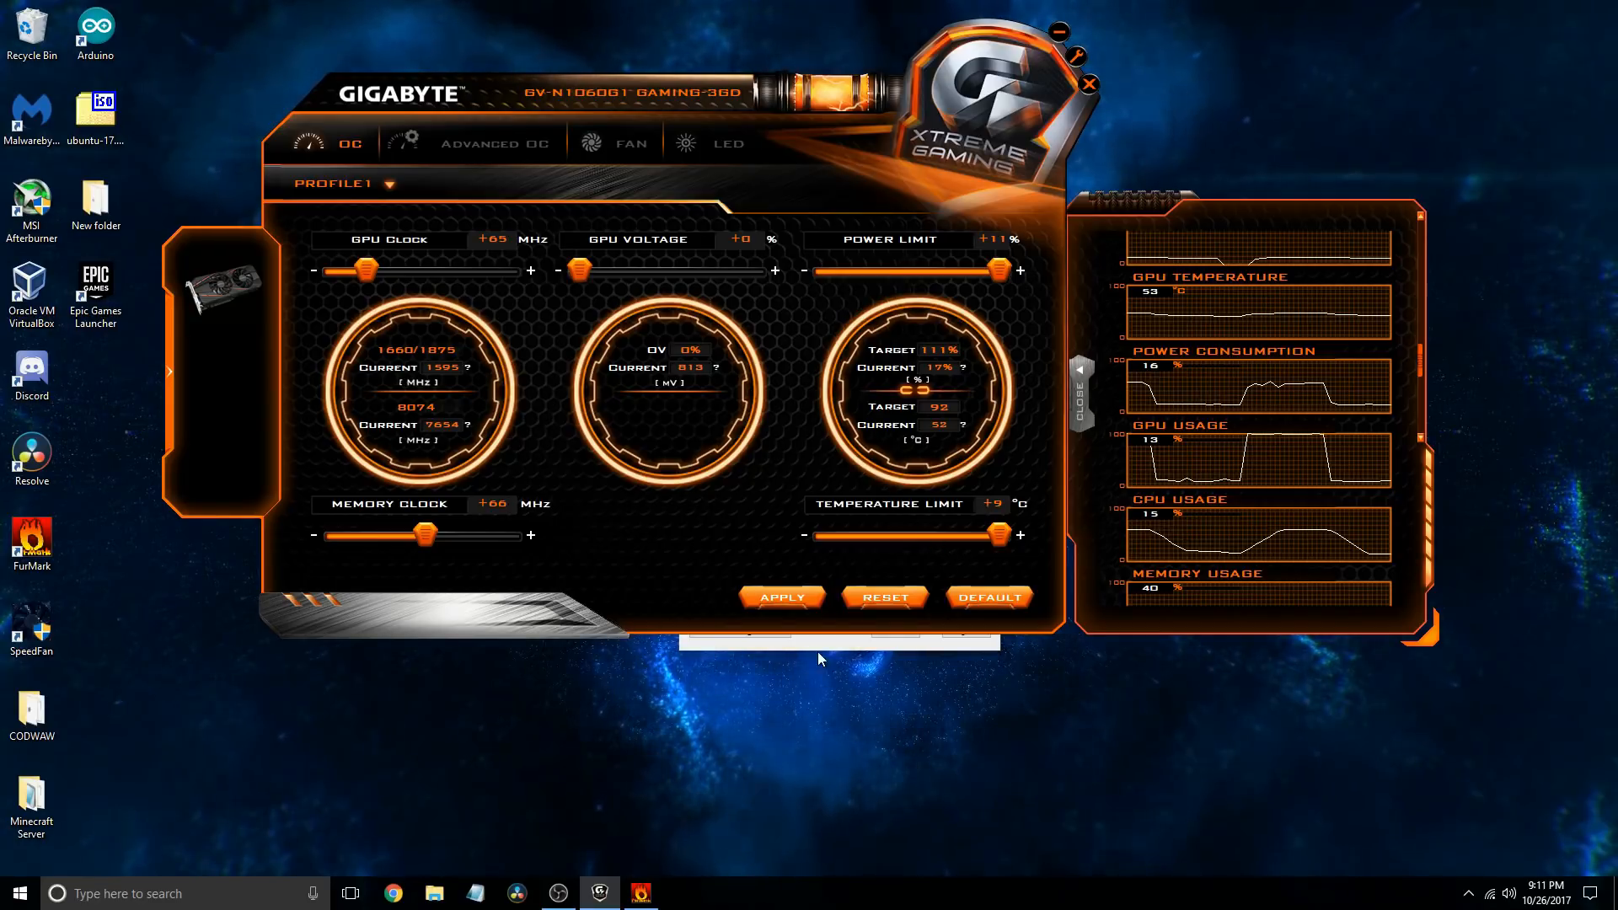
Step: Select the OC Mode preset under Easy Setting in the Advanced OC settings
click(463, 163)
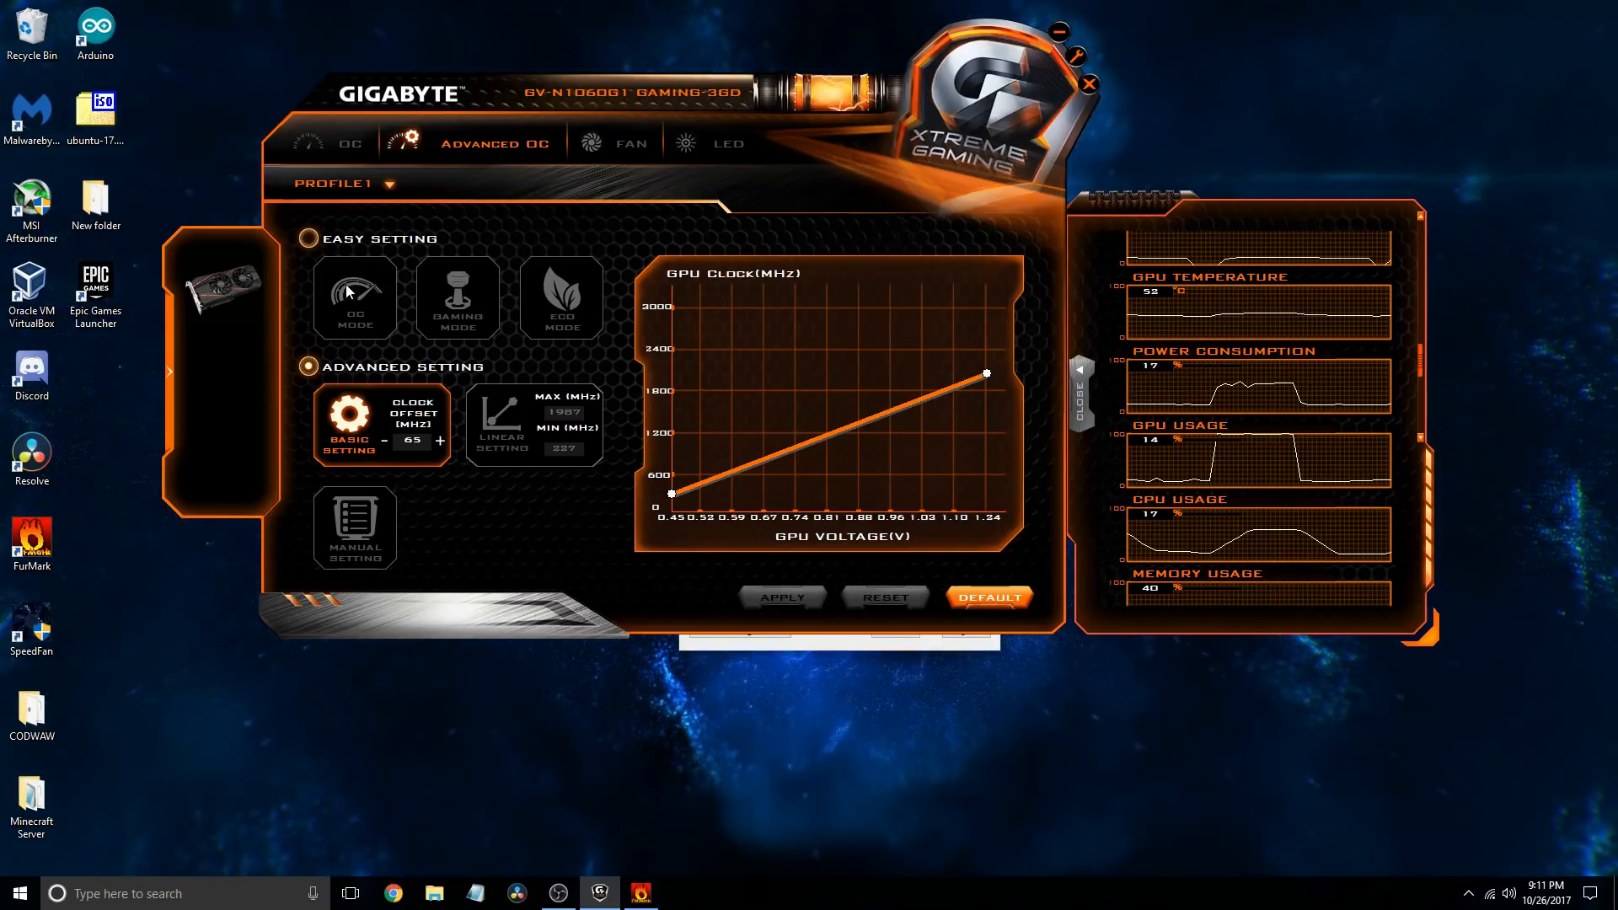
click(307, 239)
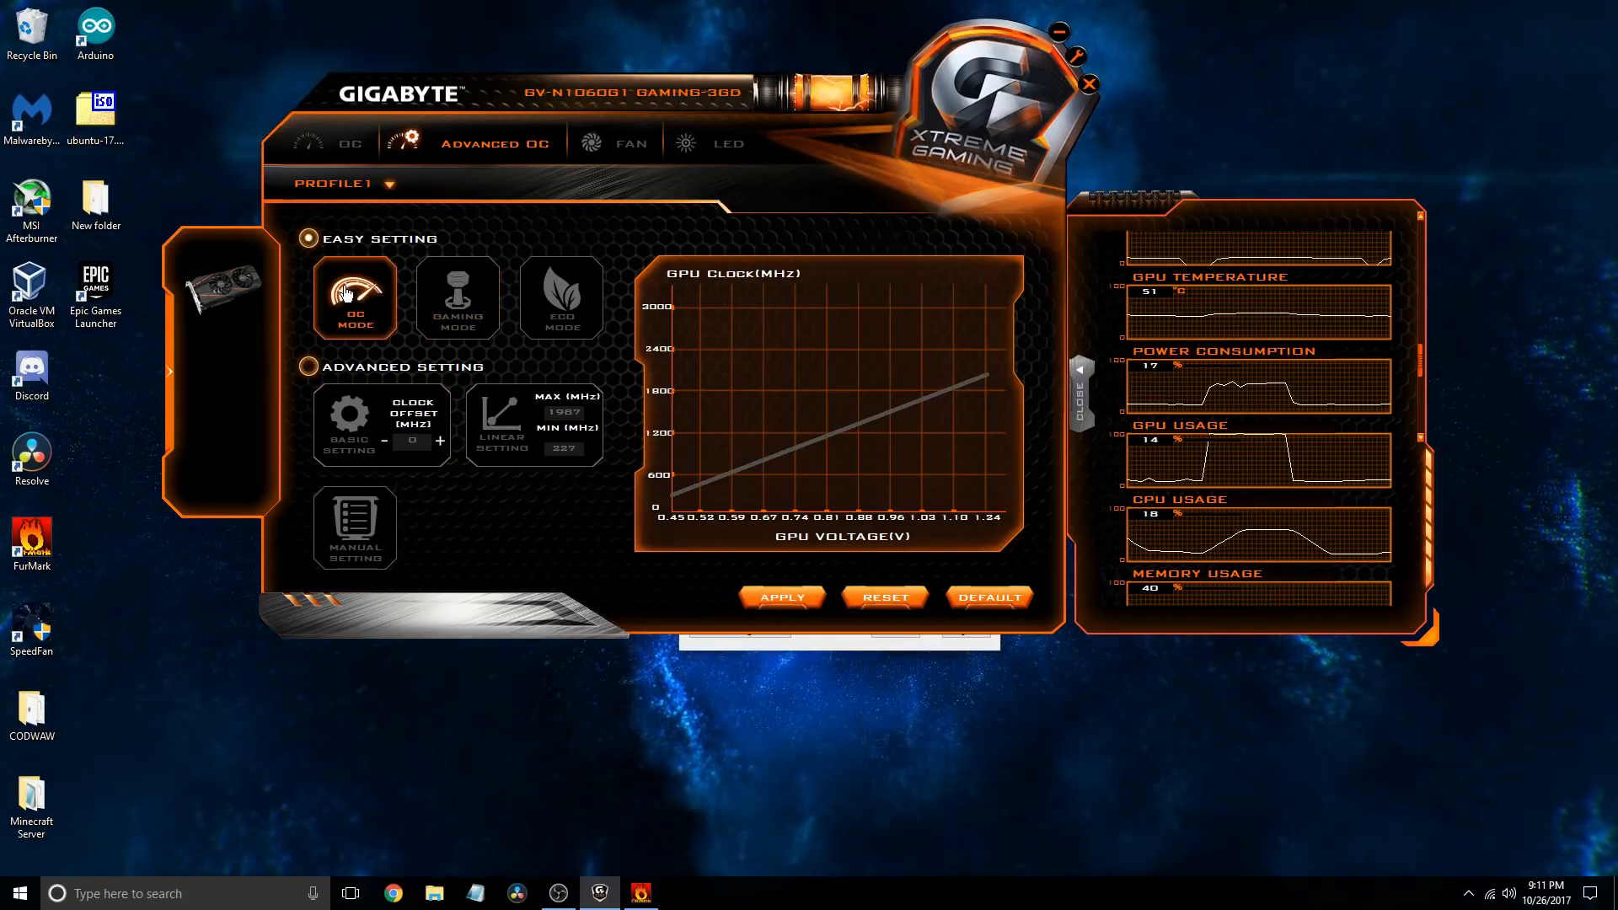
Step: Preview the Gaming Mode and Eco Mode presets under Easy Setting and reselect OC Mode
click(448, 310)
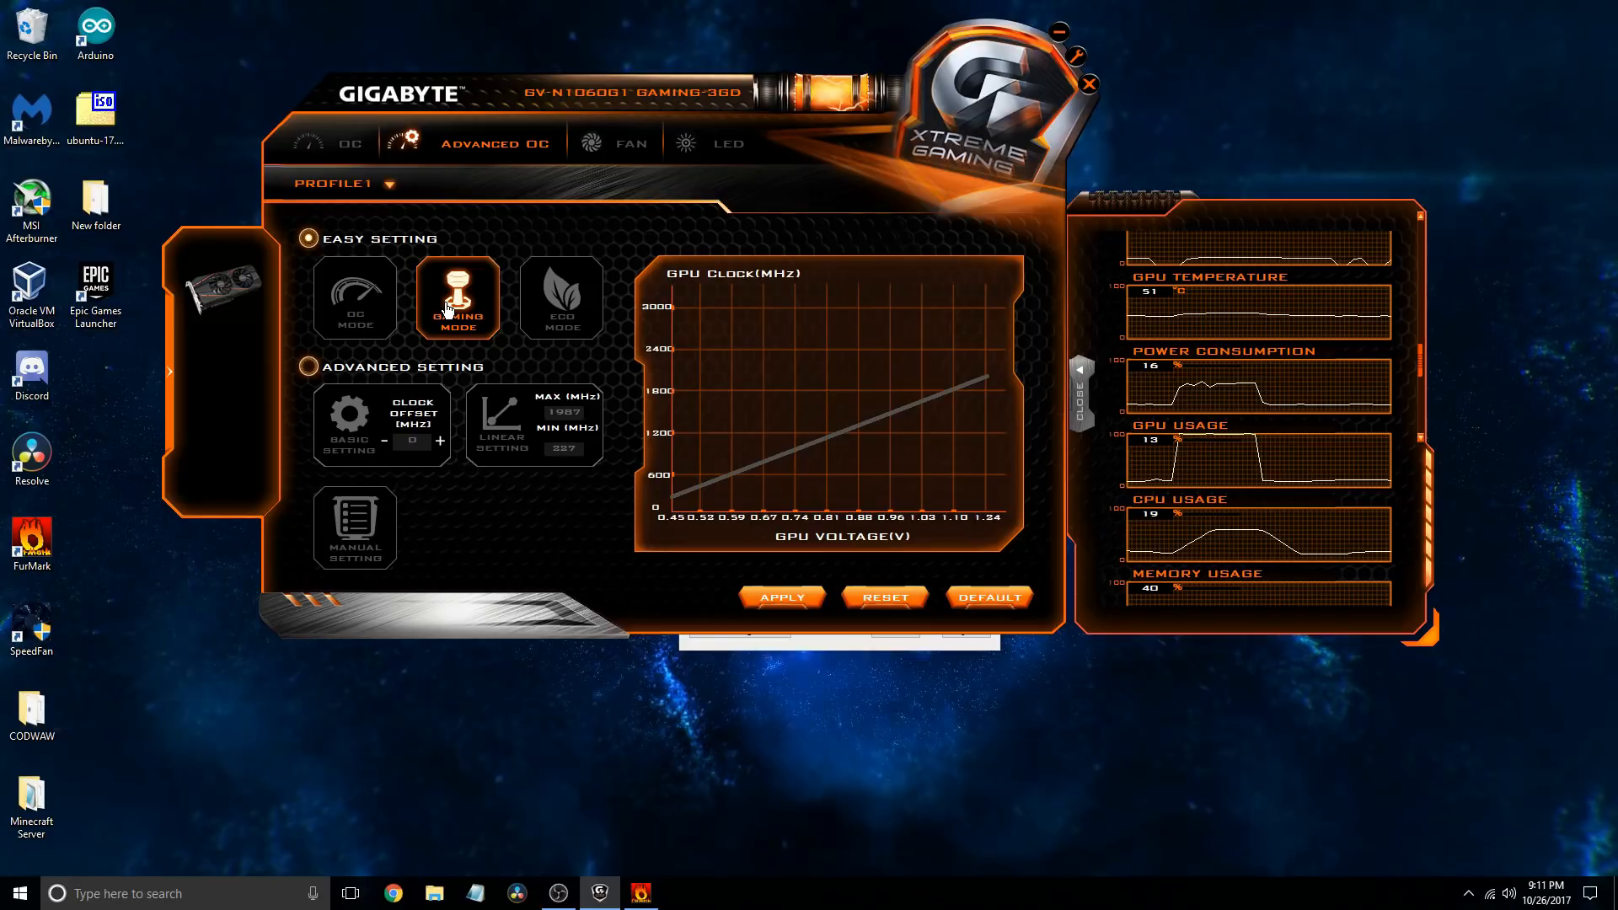
click(556, 302)
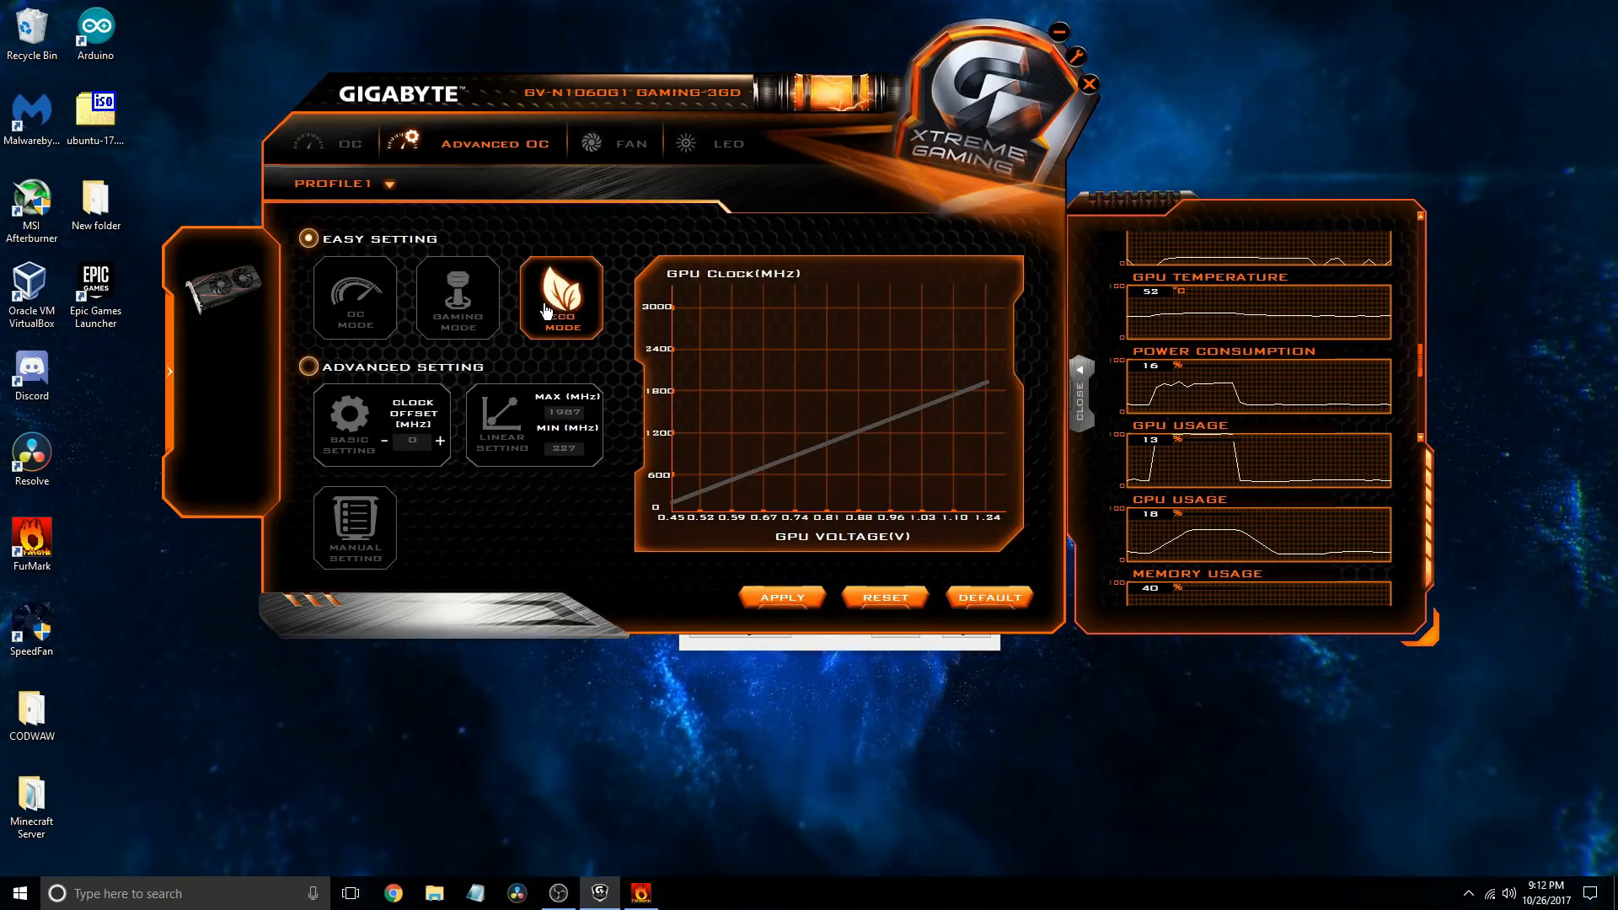
click(352, 281)
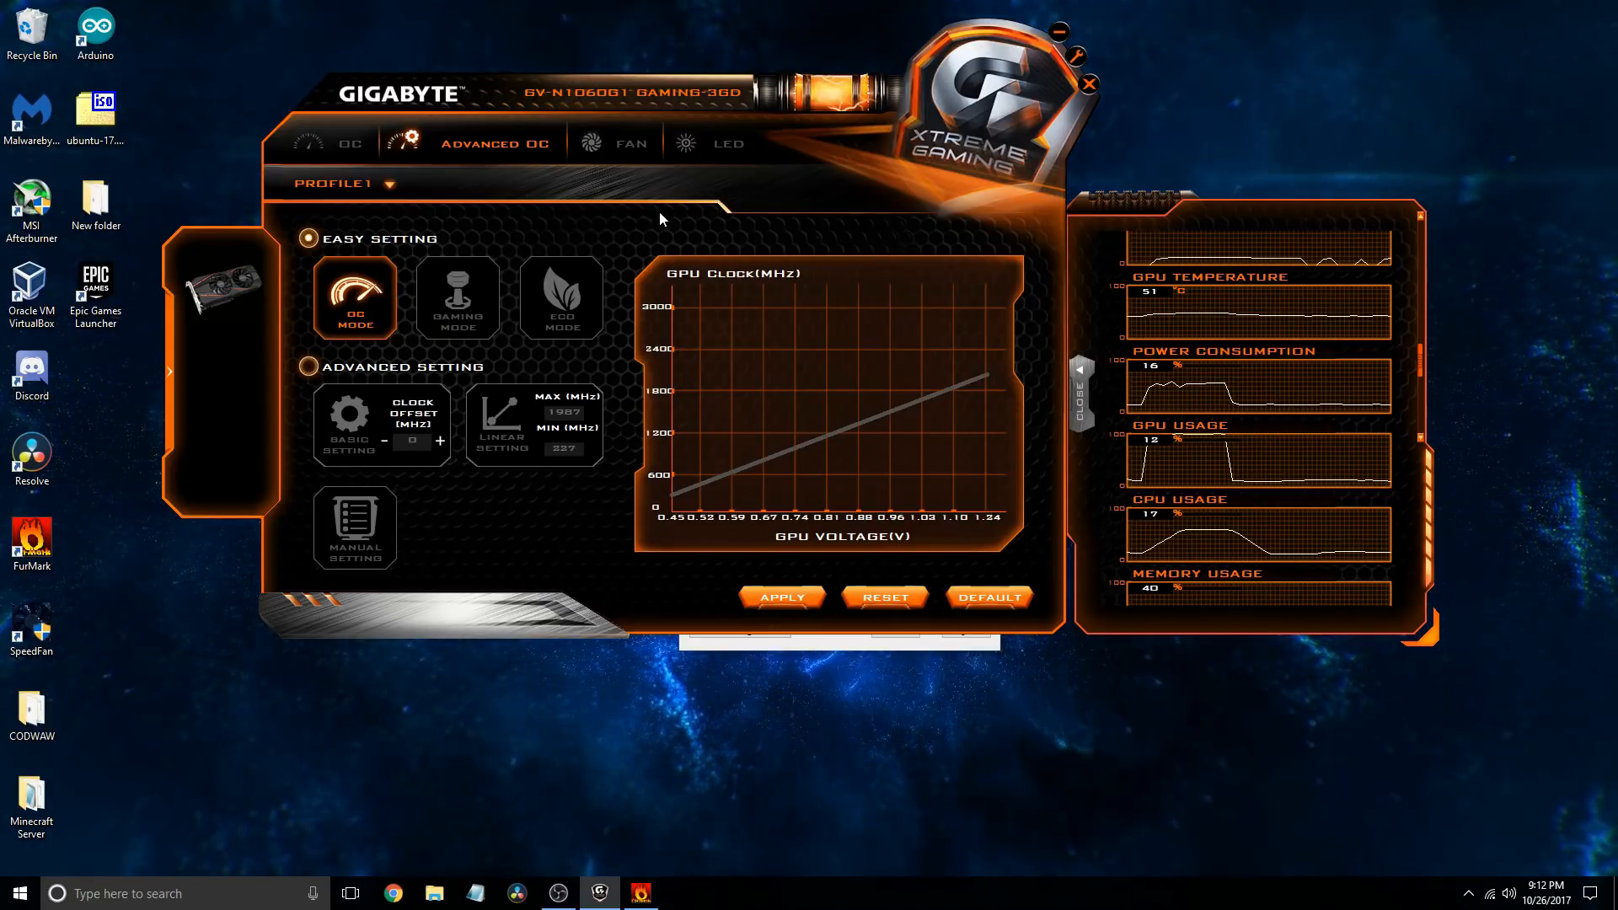
Step: Switch the Advanced OC settings from Easy Setting to Advanced Setting, using Basic Setting
click(310, 369)
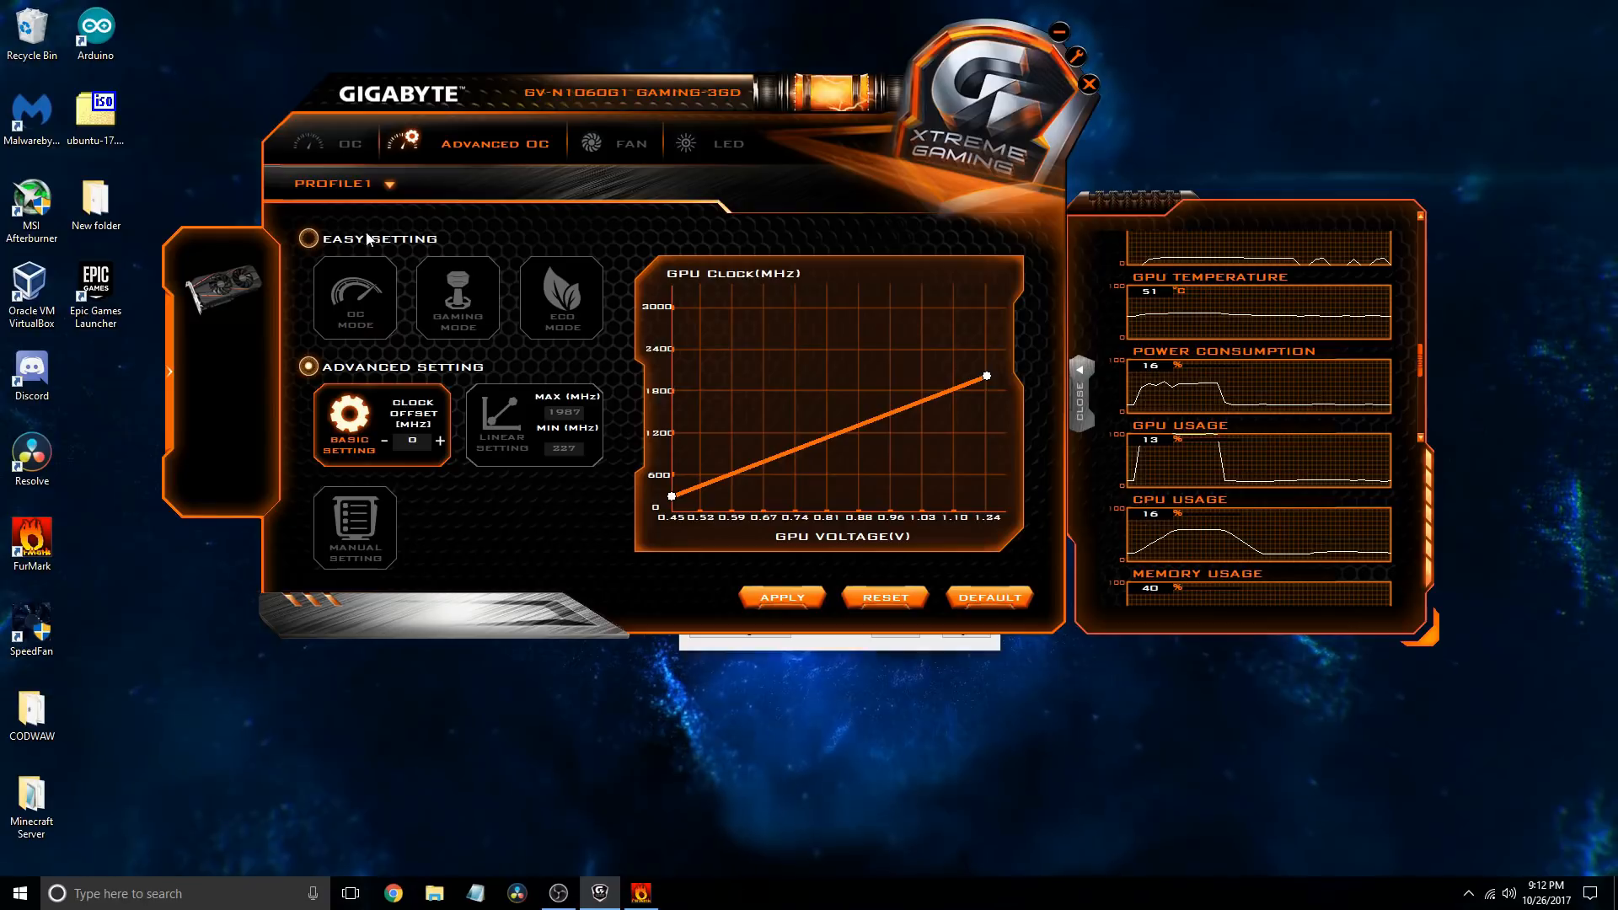
click(325, 147)
click(421, 140)
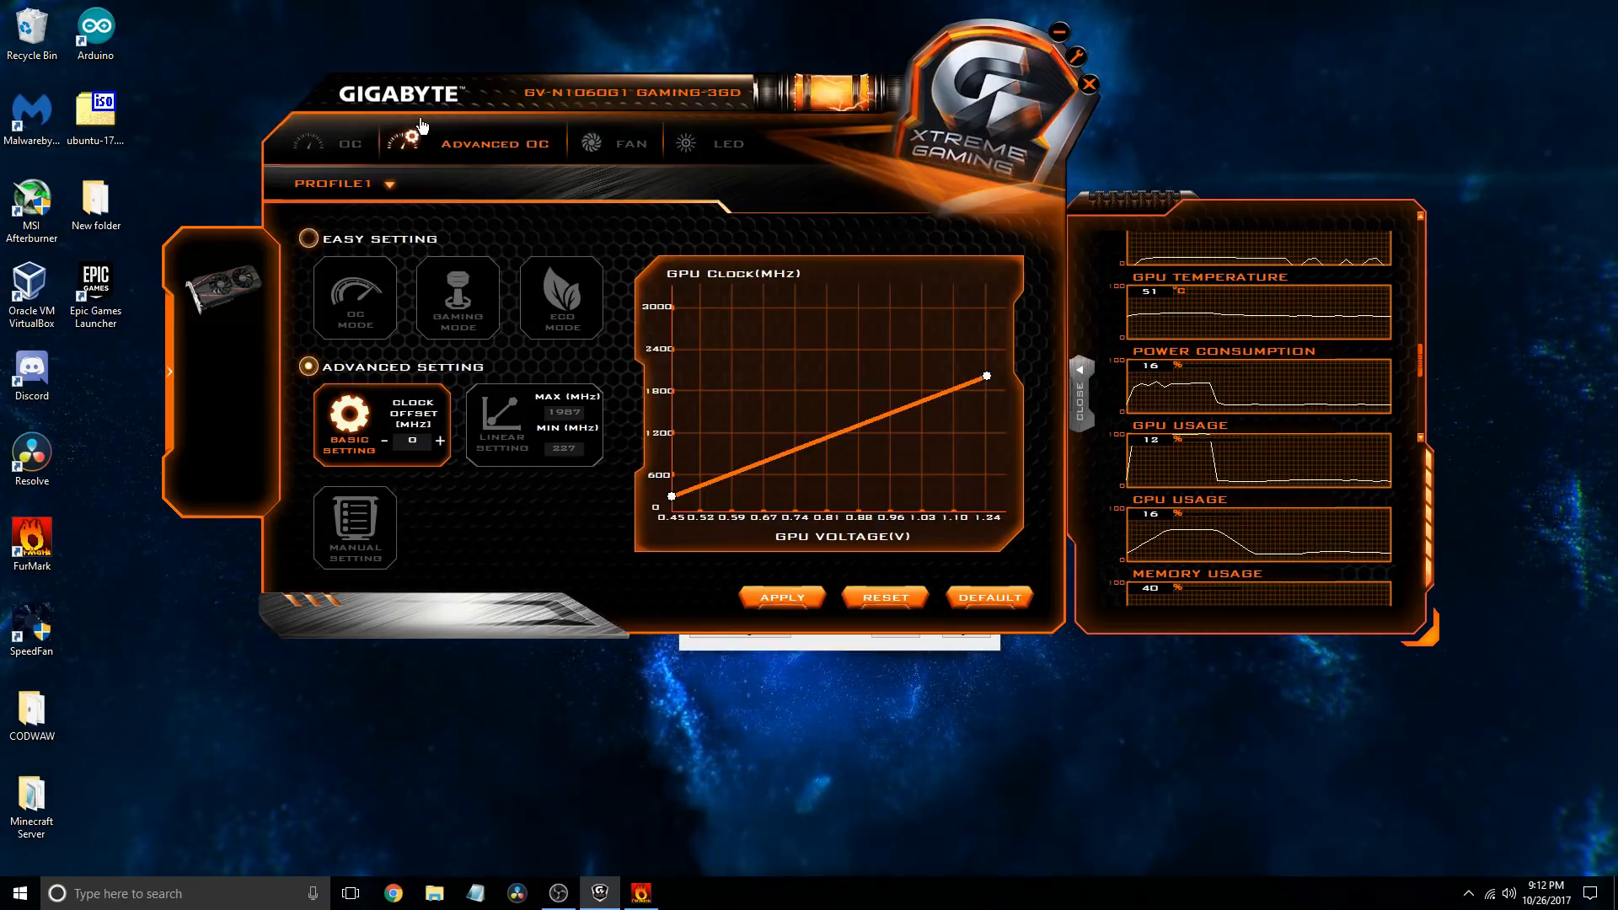
Step: Try a 100 MHz clock offset in Basic Setting and clear it back to 0
click(437, 445)
click(437, 445)
click(436, 445)
click(437, 445)
click(415, 442)
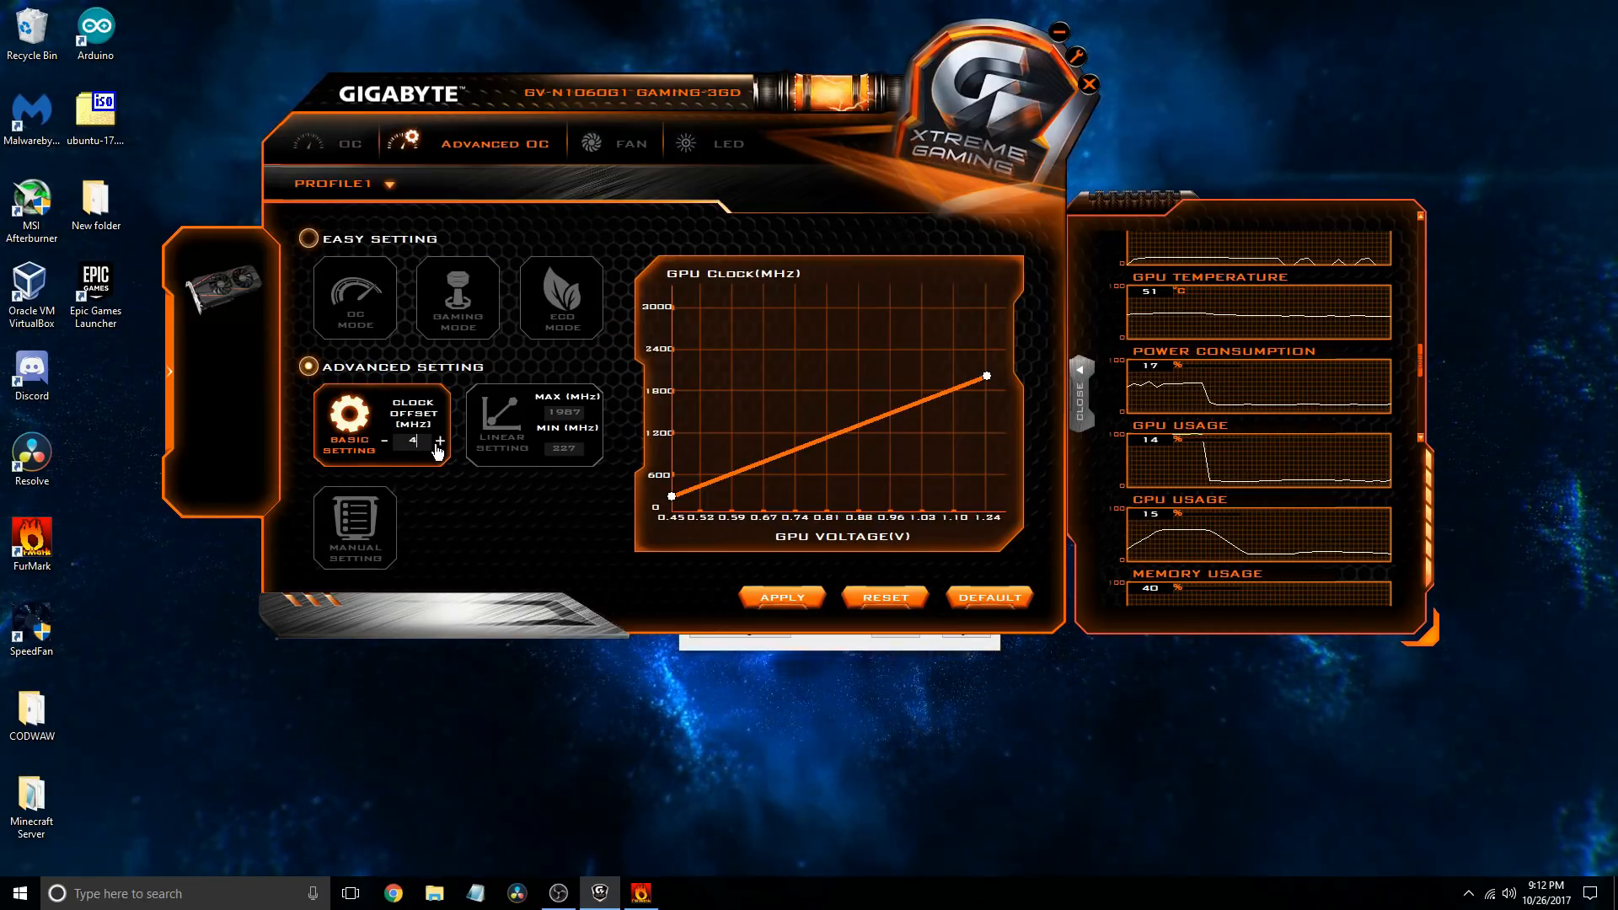
key(BackSpace)
text(100)
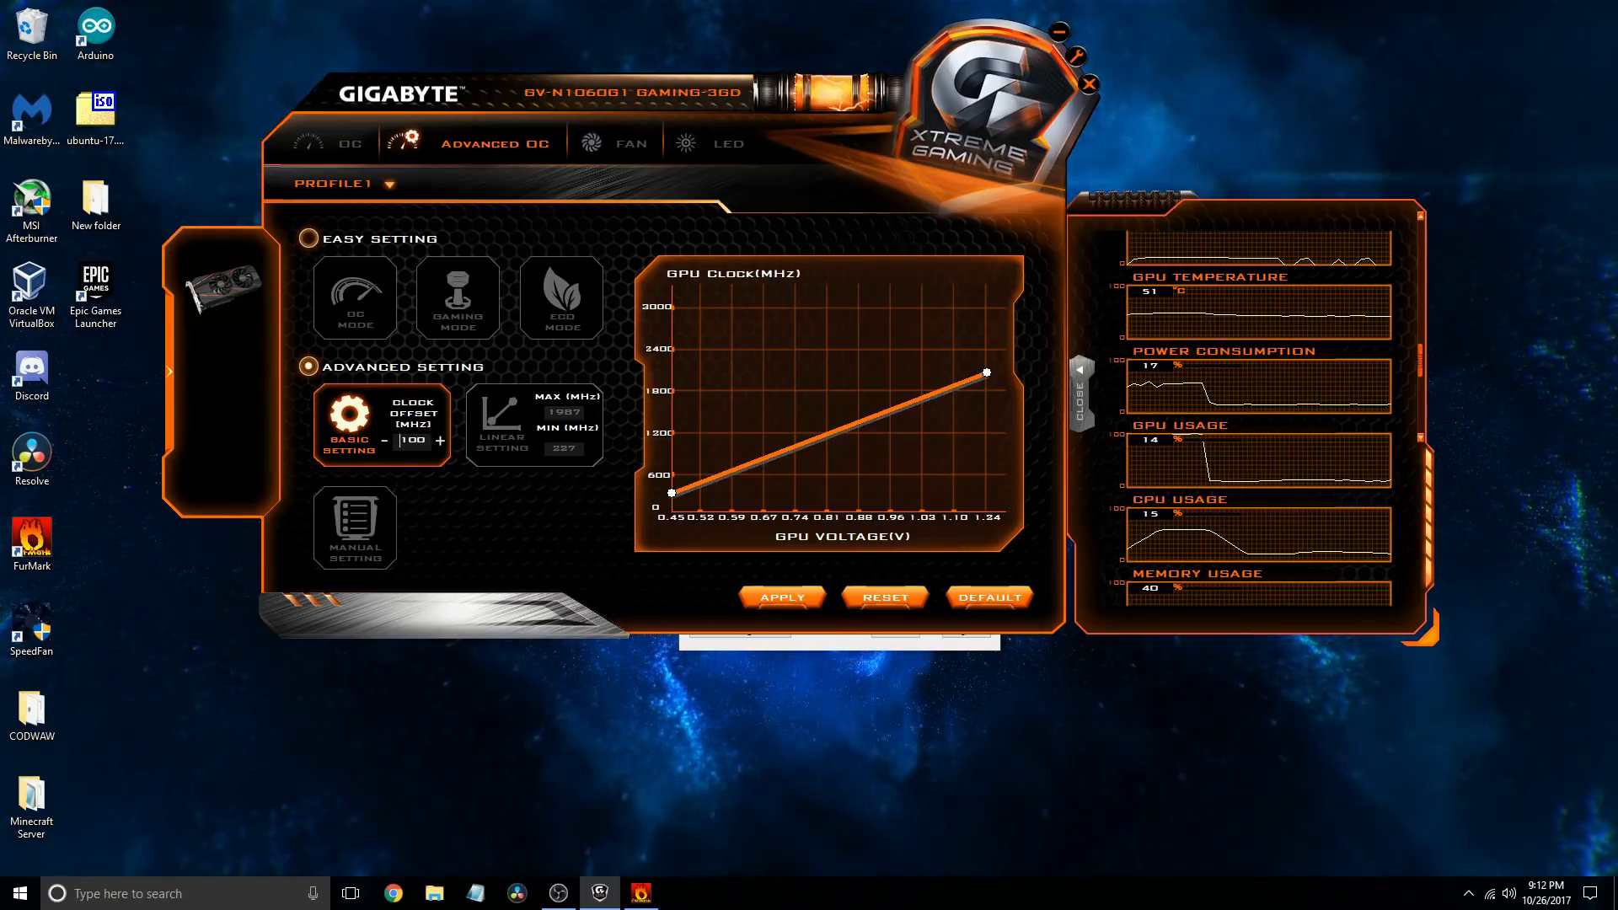
key(BackSpace)
key(BackSpace)
key(BackSpace)
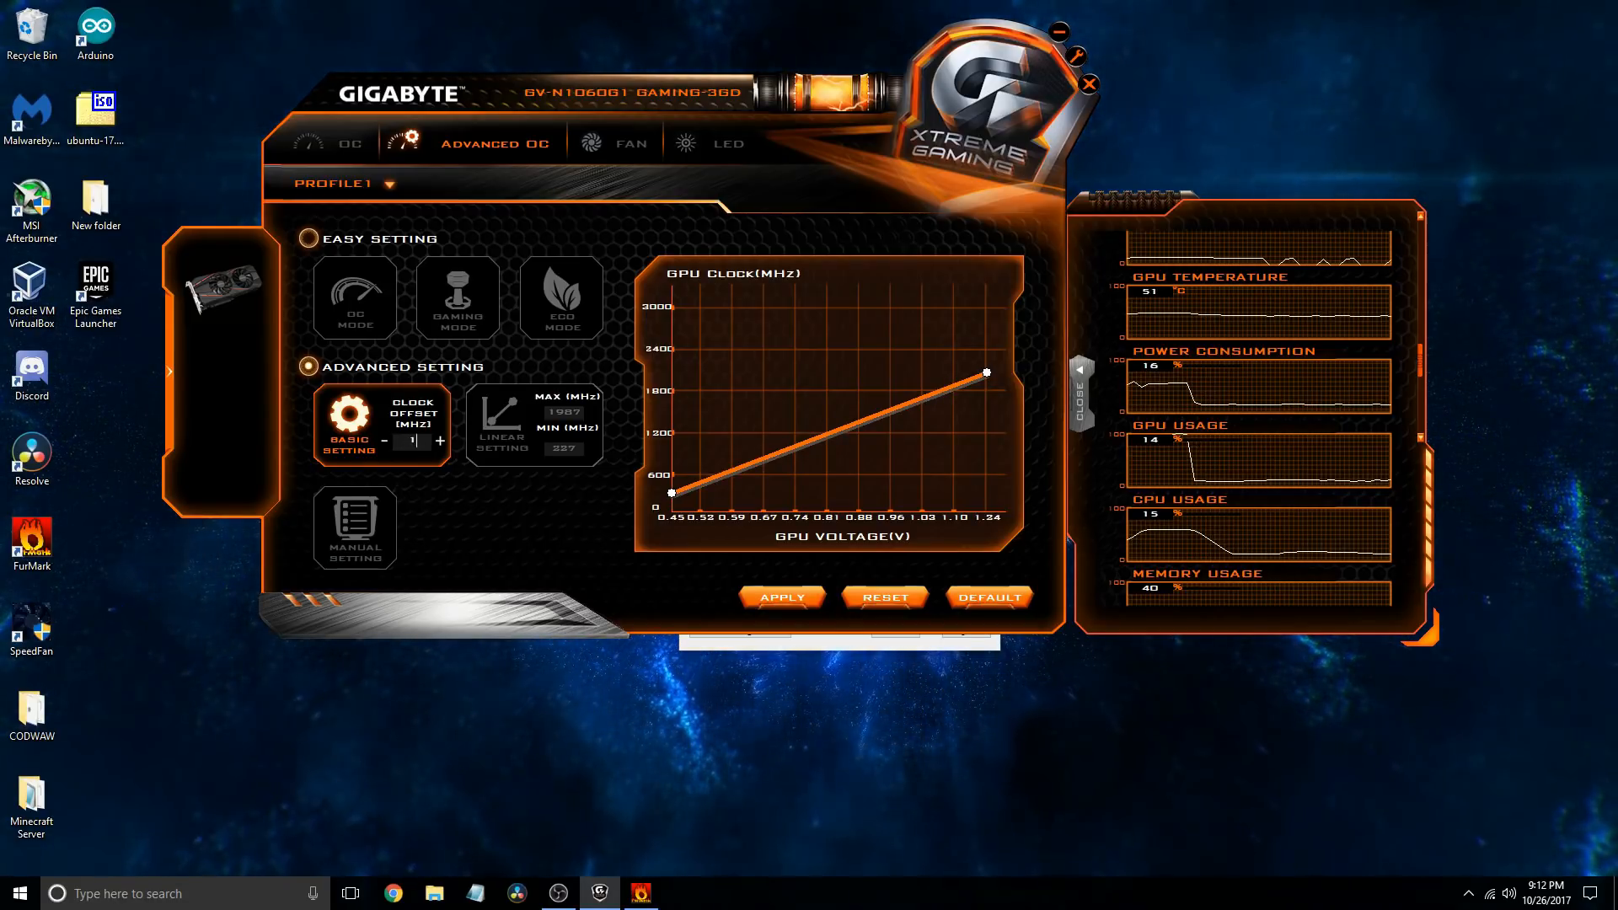
key(BackSpace)
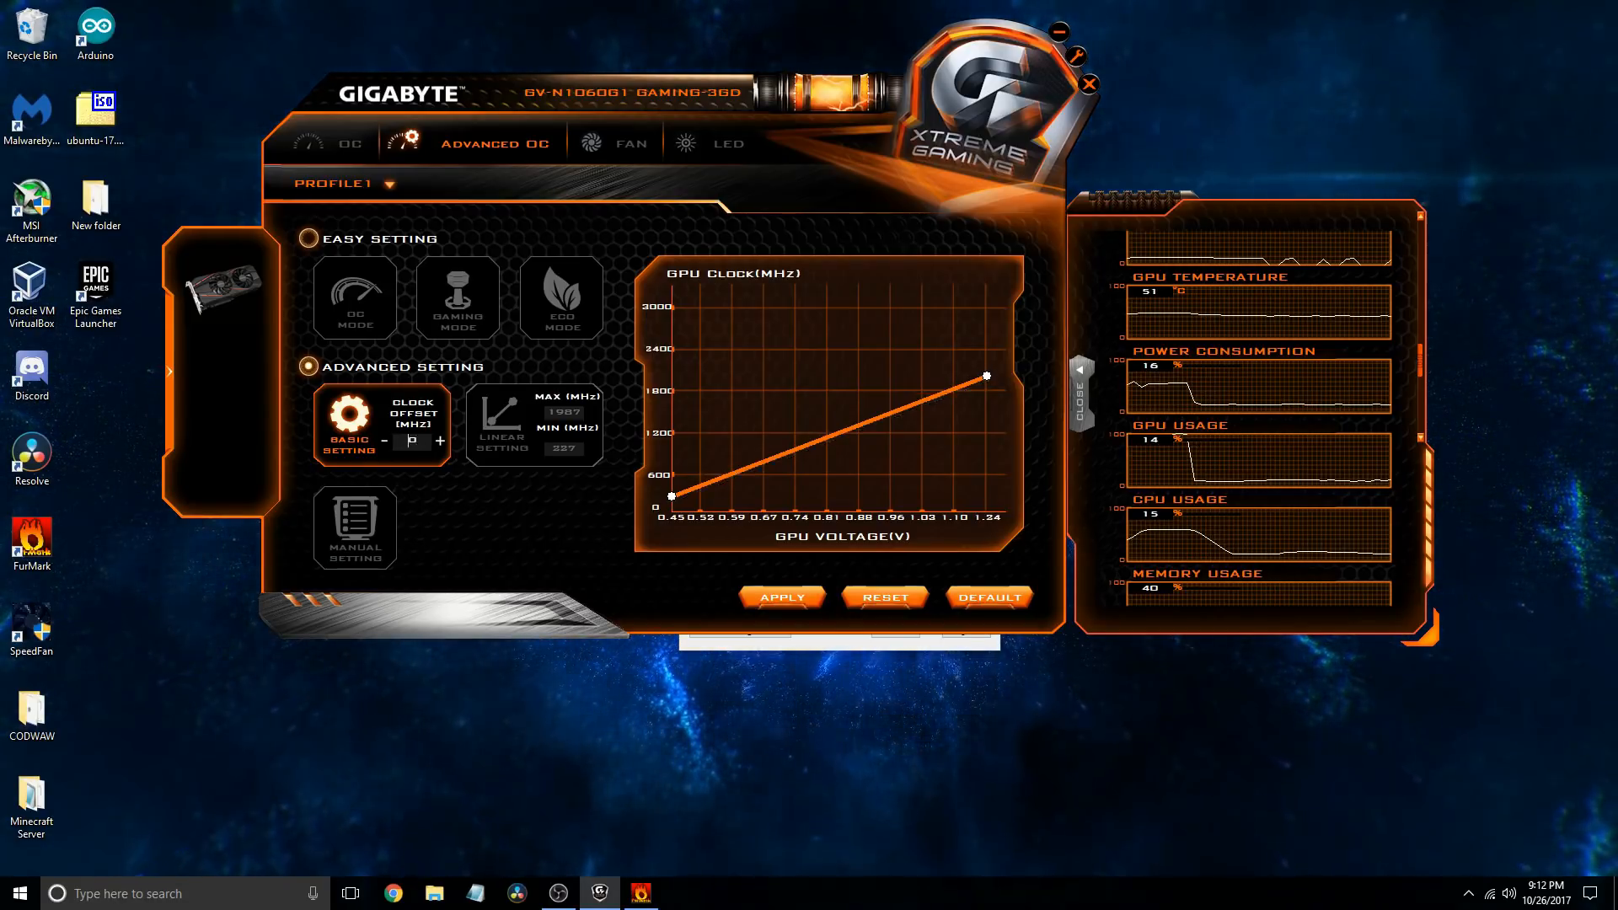
Step: Select Linear Setting and raise the GPU clock line to a maximum of 2587 MHz and a minimum of 827 MHz
click(508, 455)
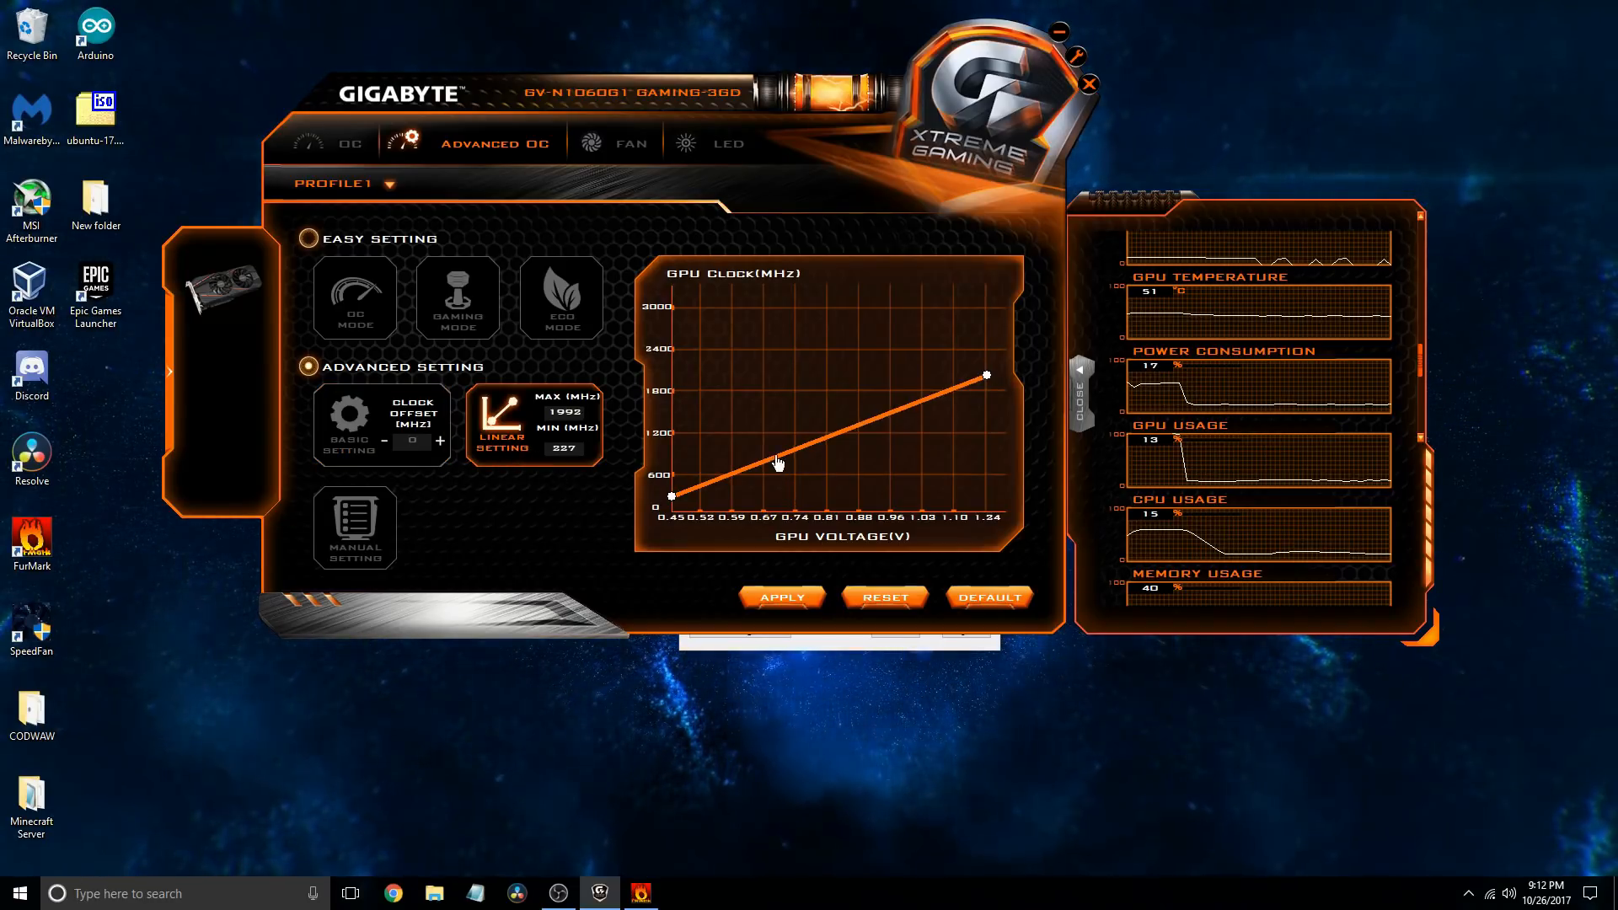
drag(778, 463, 763, 444)
drag(988, 383, 961, 335)
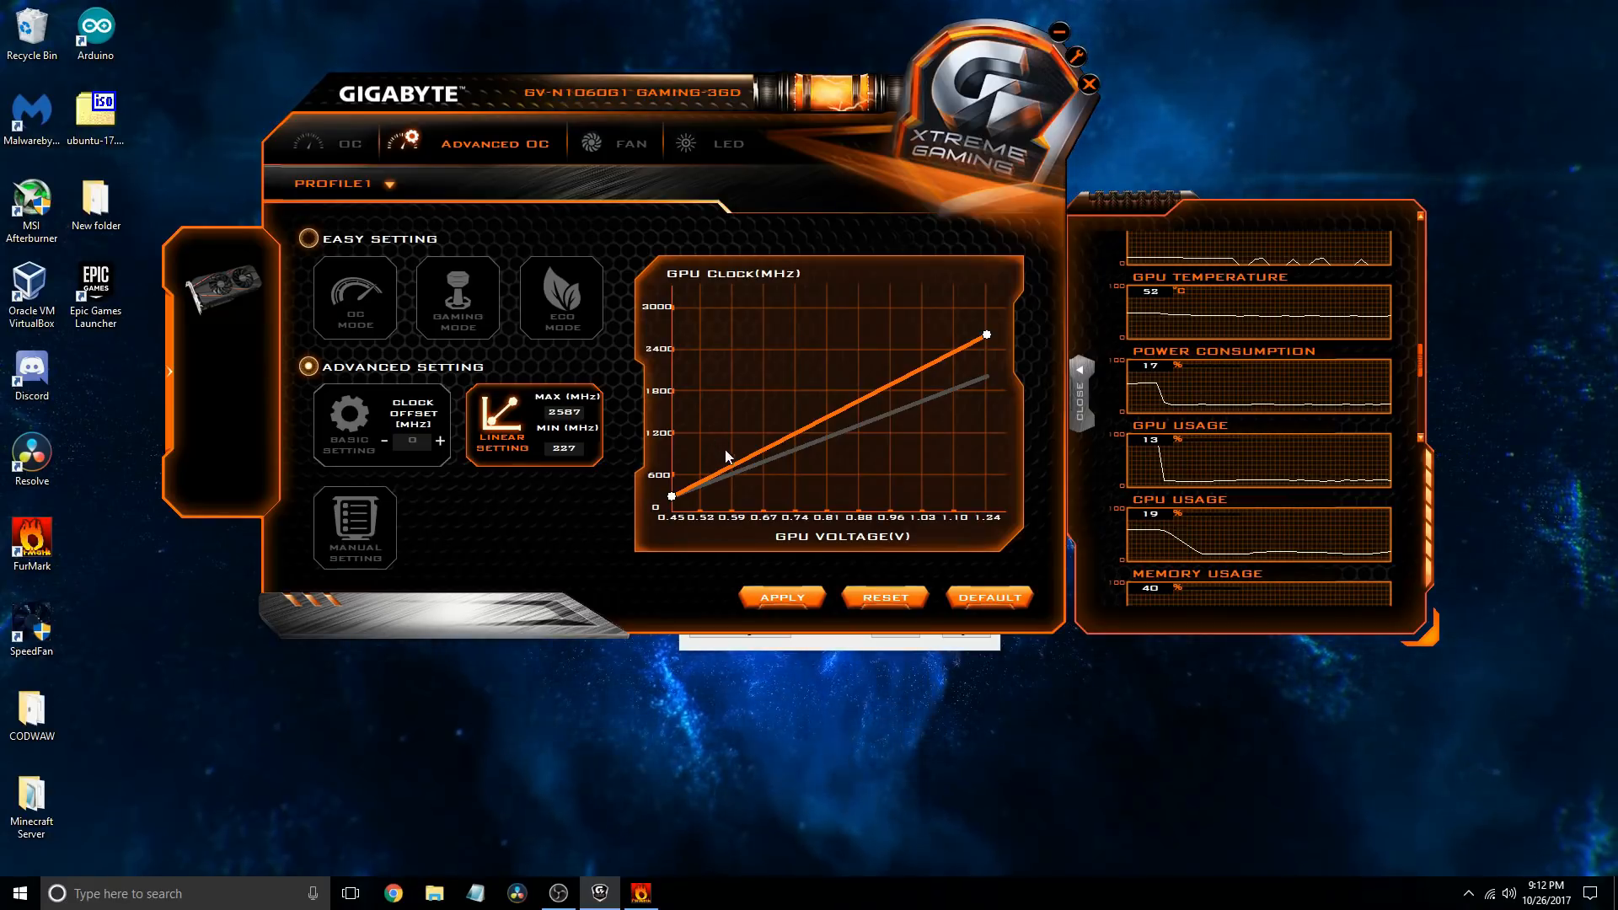
drag(672, 497, 678, 285)
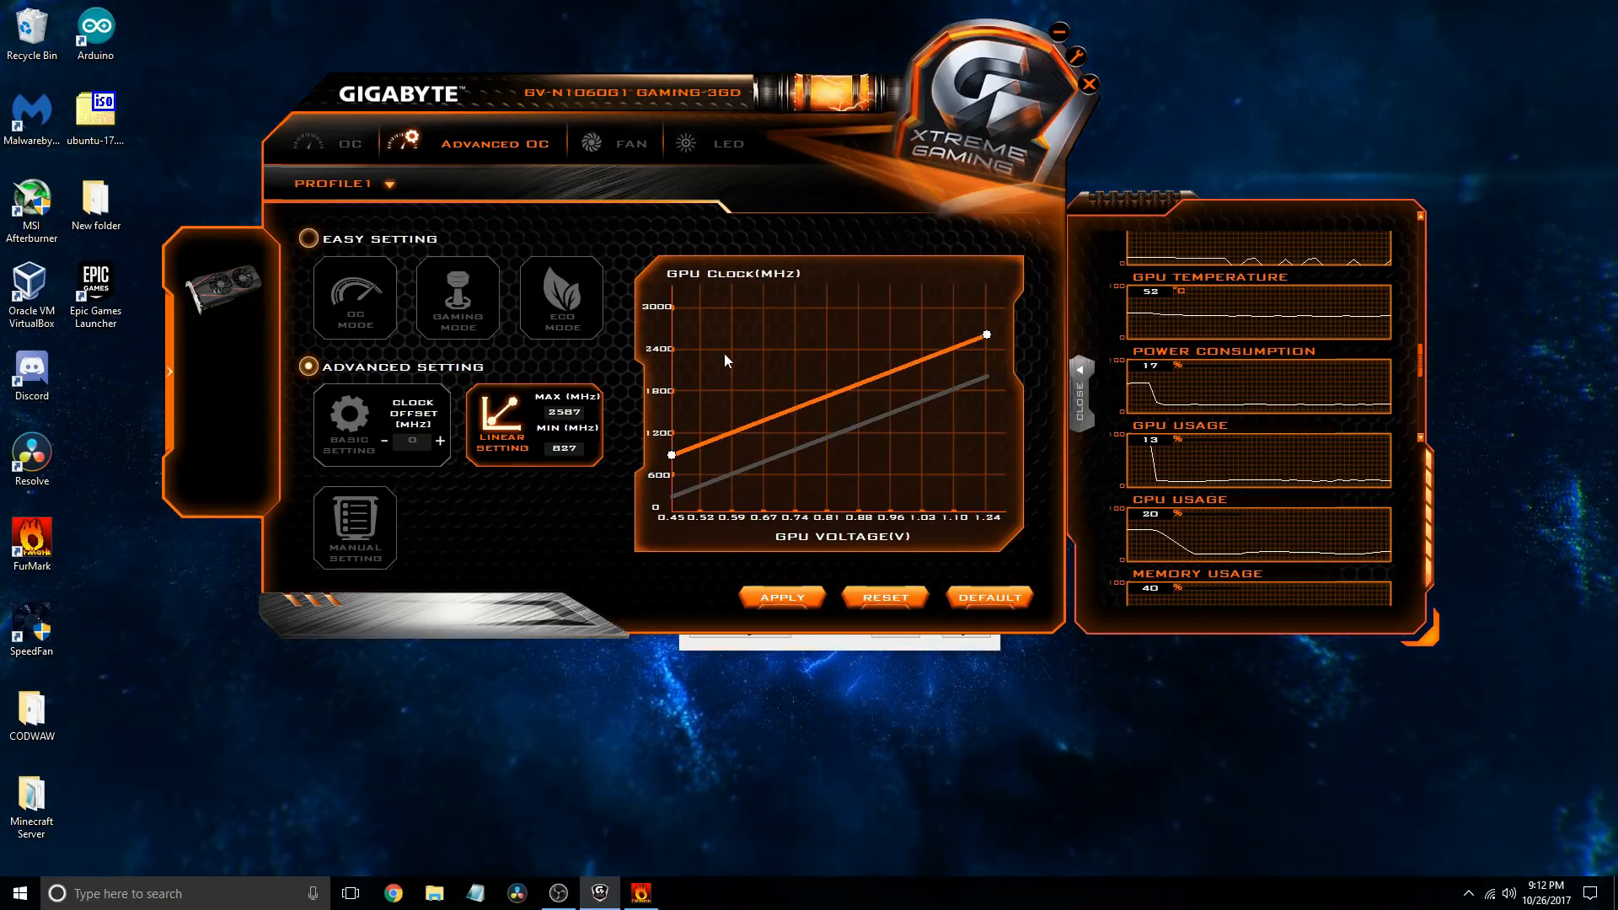
Step: Select Manual Setting for the GPU clock-voltage curve and return to the main OC settings
click(323, 511)
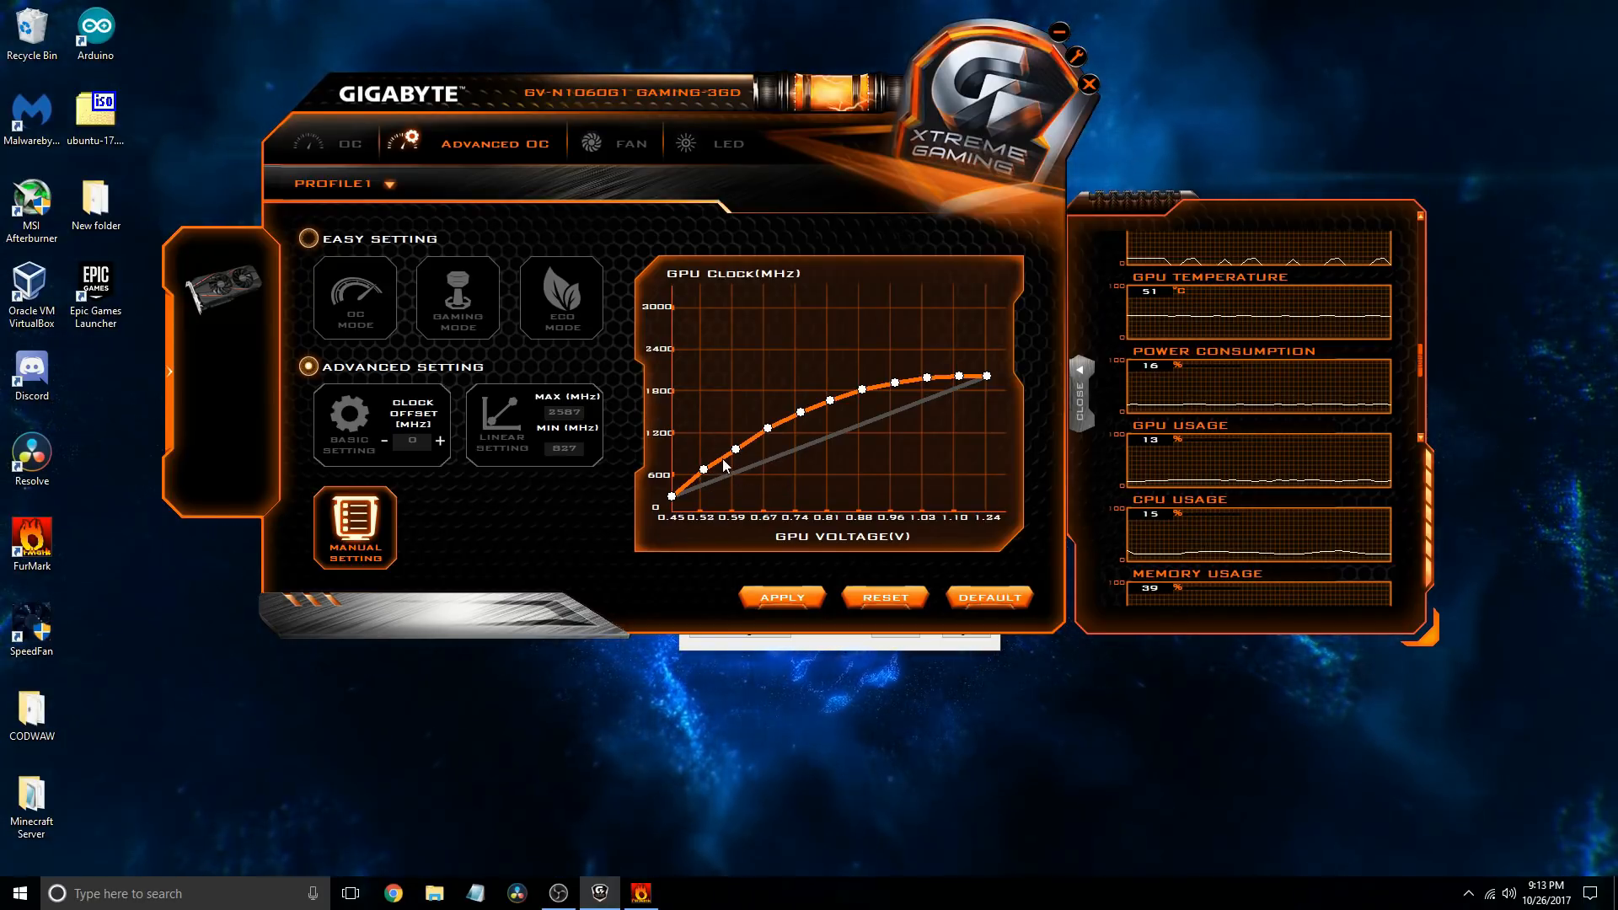
click(349, 145)
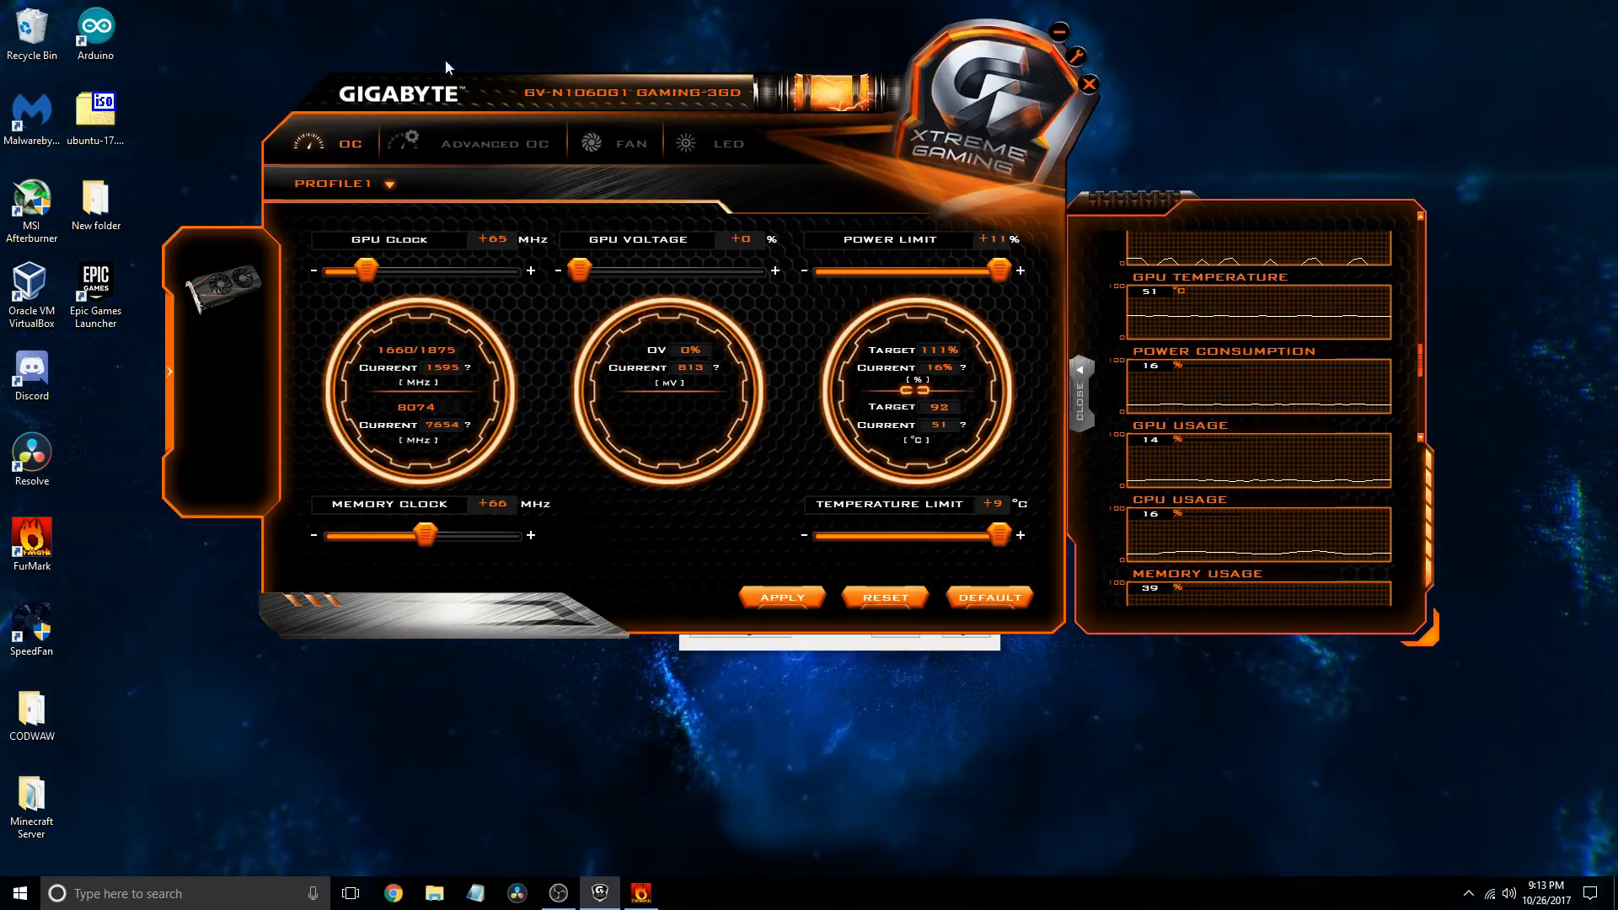
Step: Compare the Turbo, Auto and Silent fan presets, leaving Silent selected, and return to the main OC settings
click(610, 145)
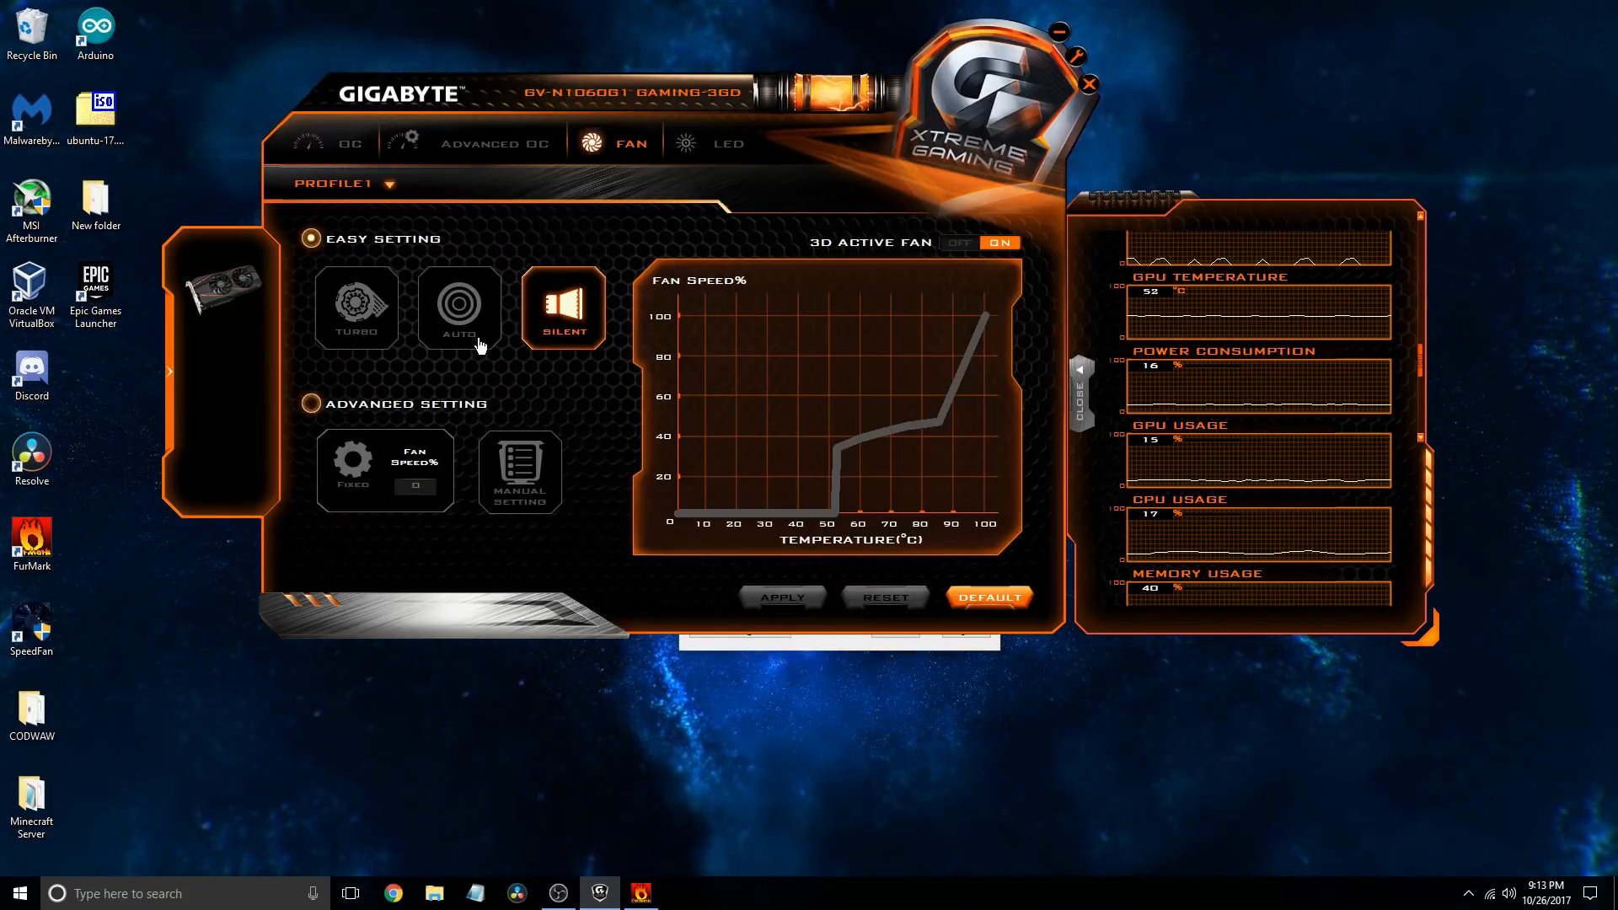
click(368, 327)
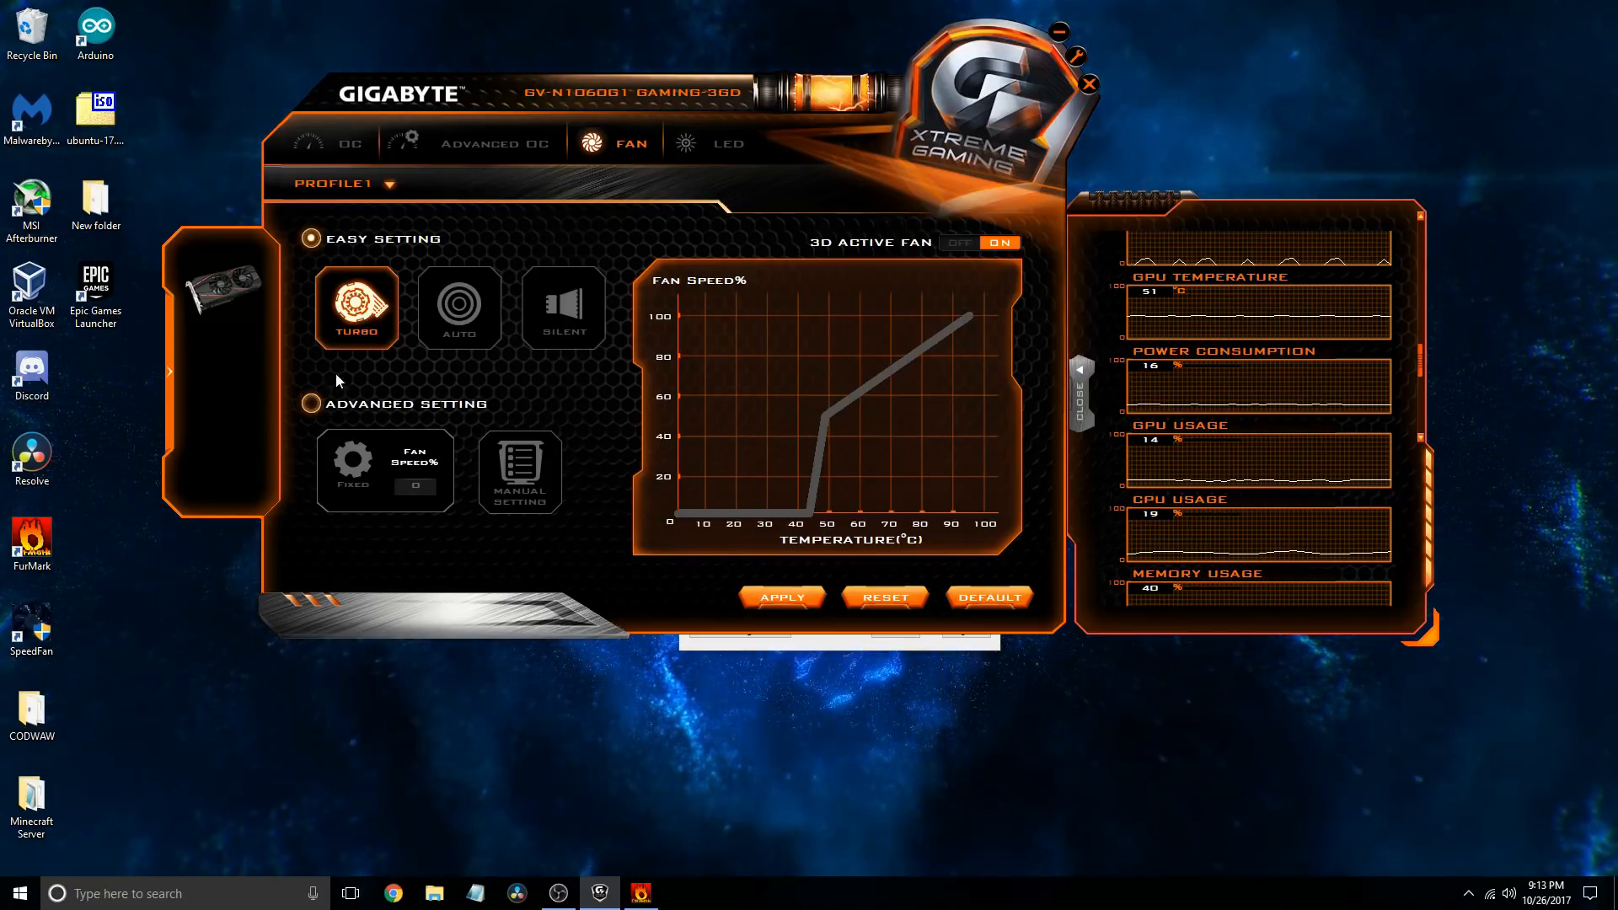
click(458, 307)
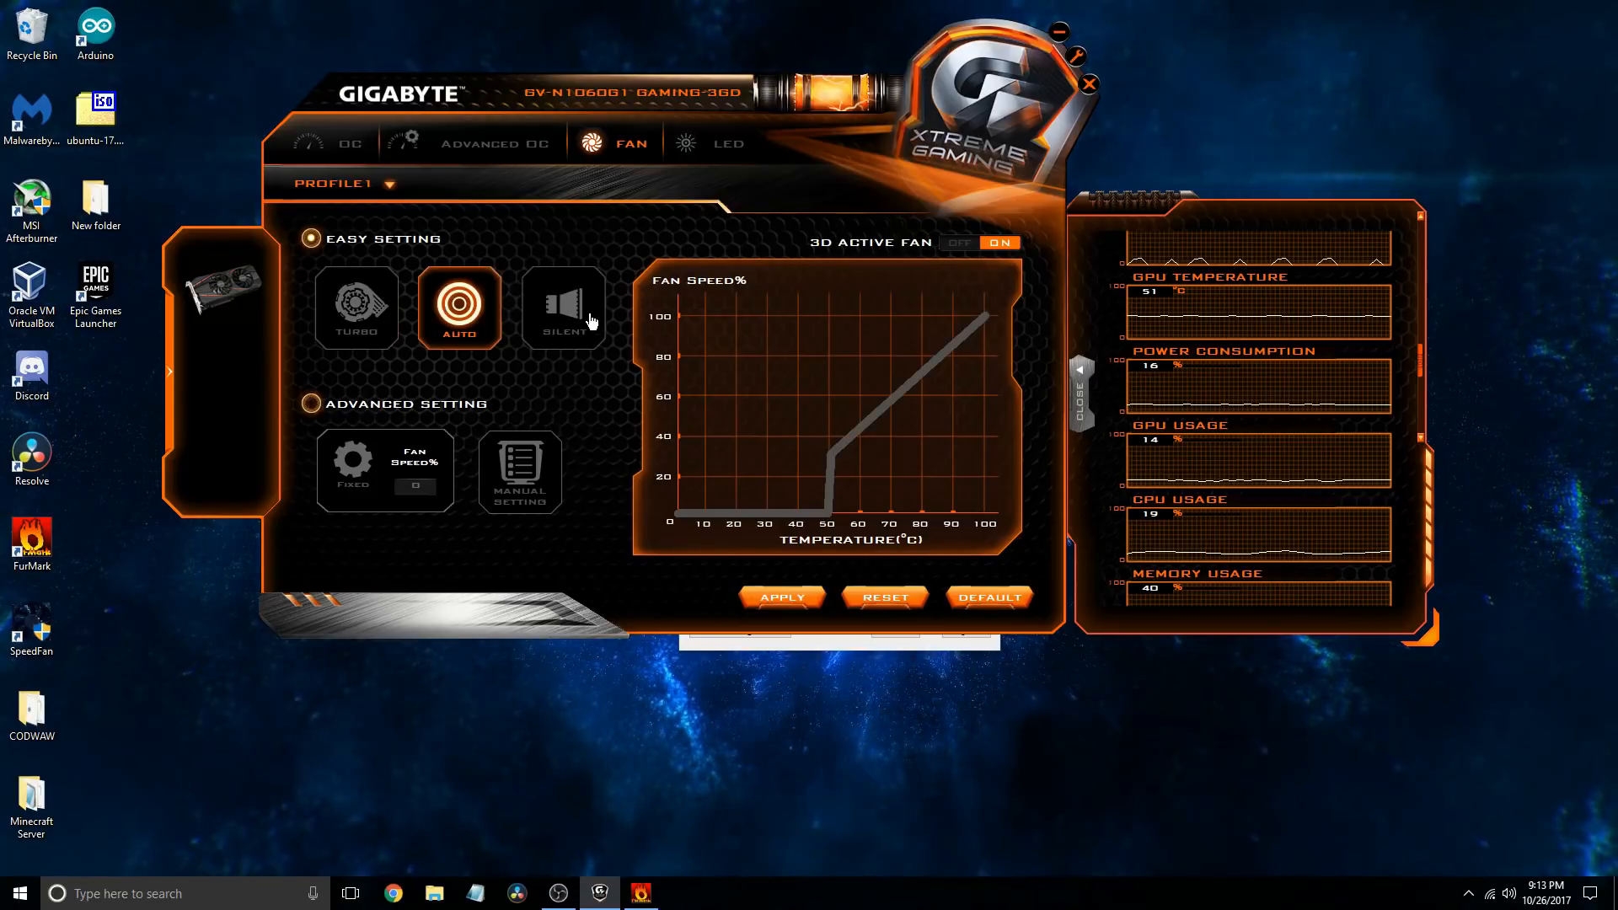
click(592, 321)
click(474, 330)
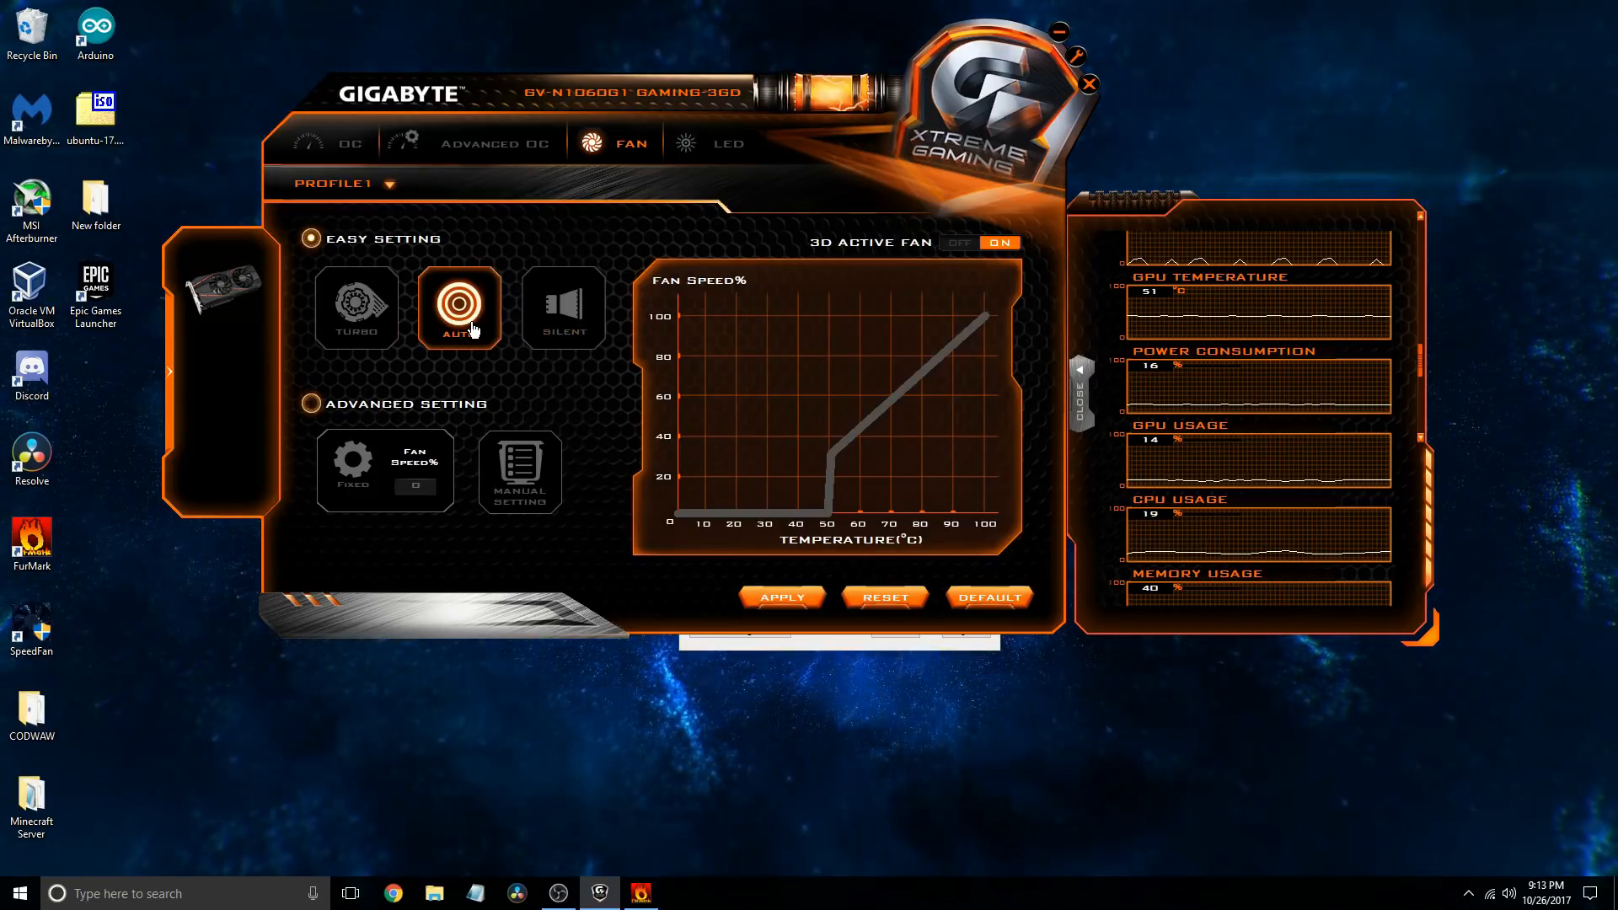
click(556, 300)
click(382, 325)
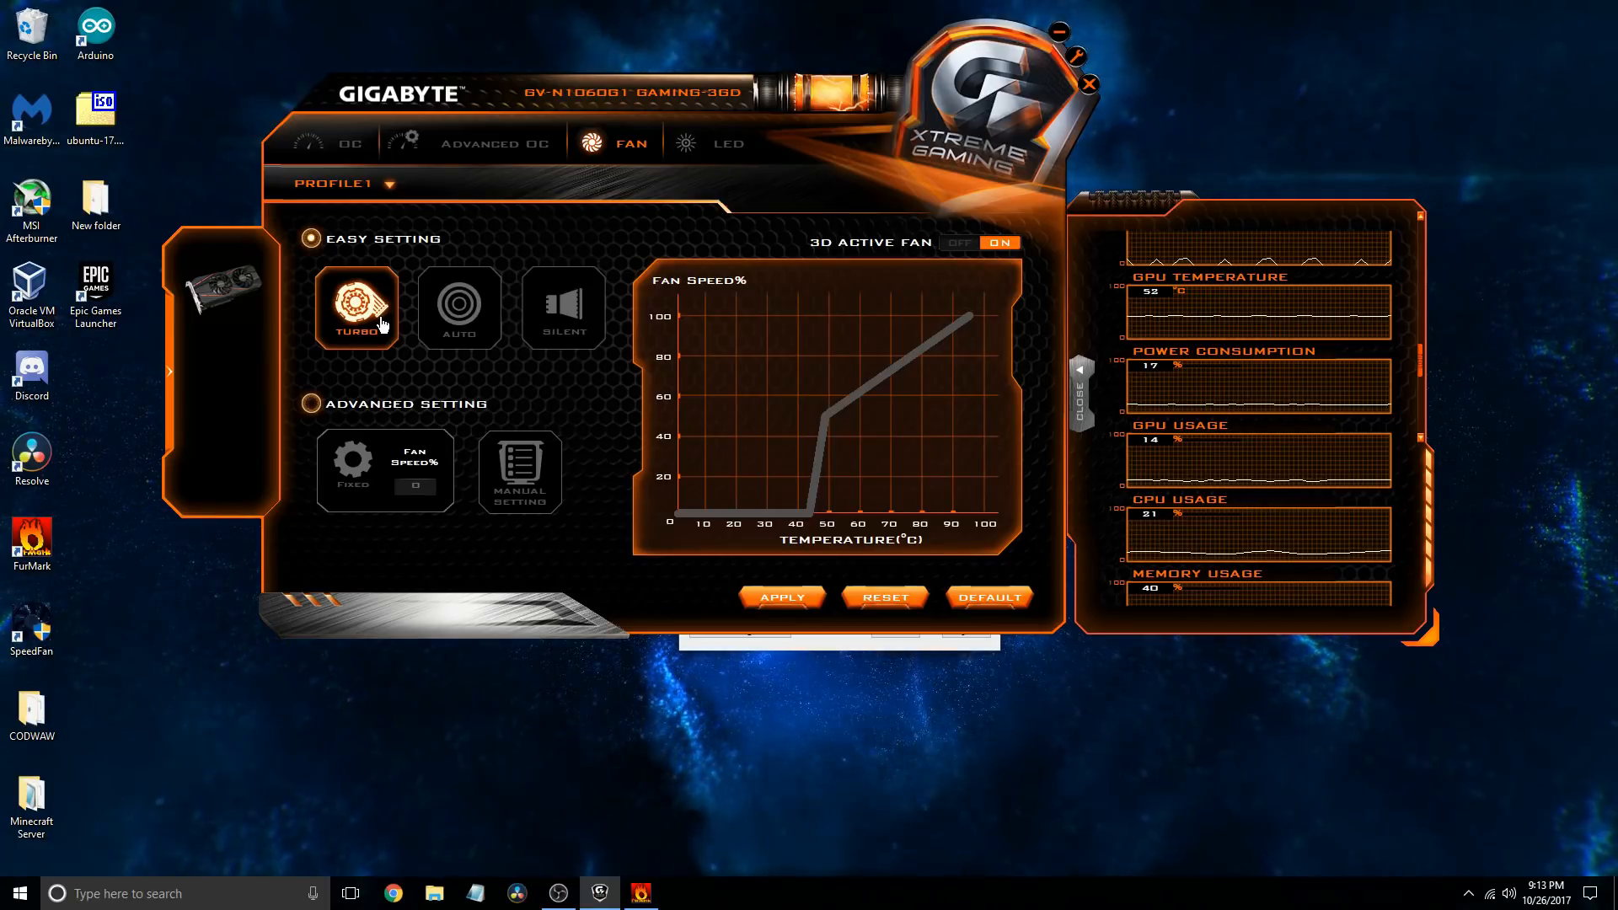
click(566, 325)
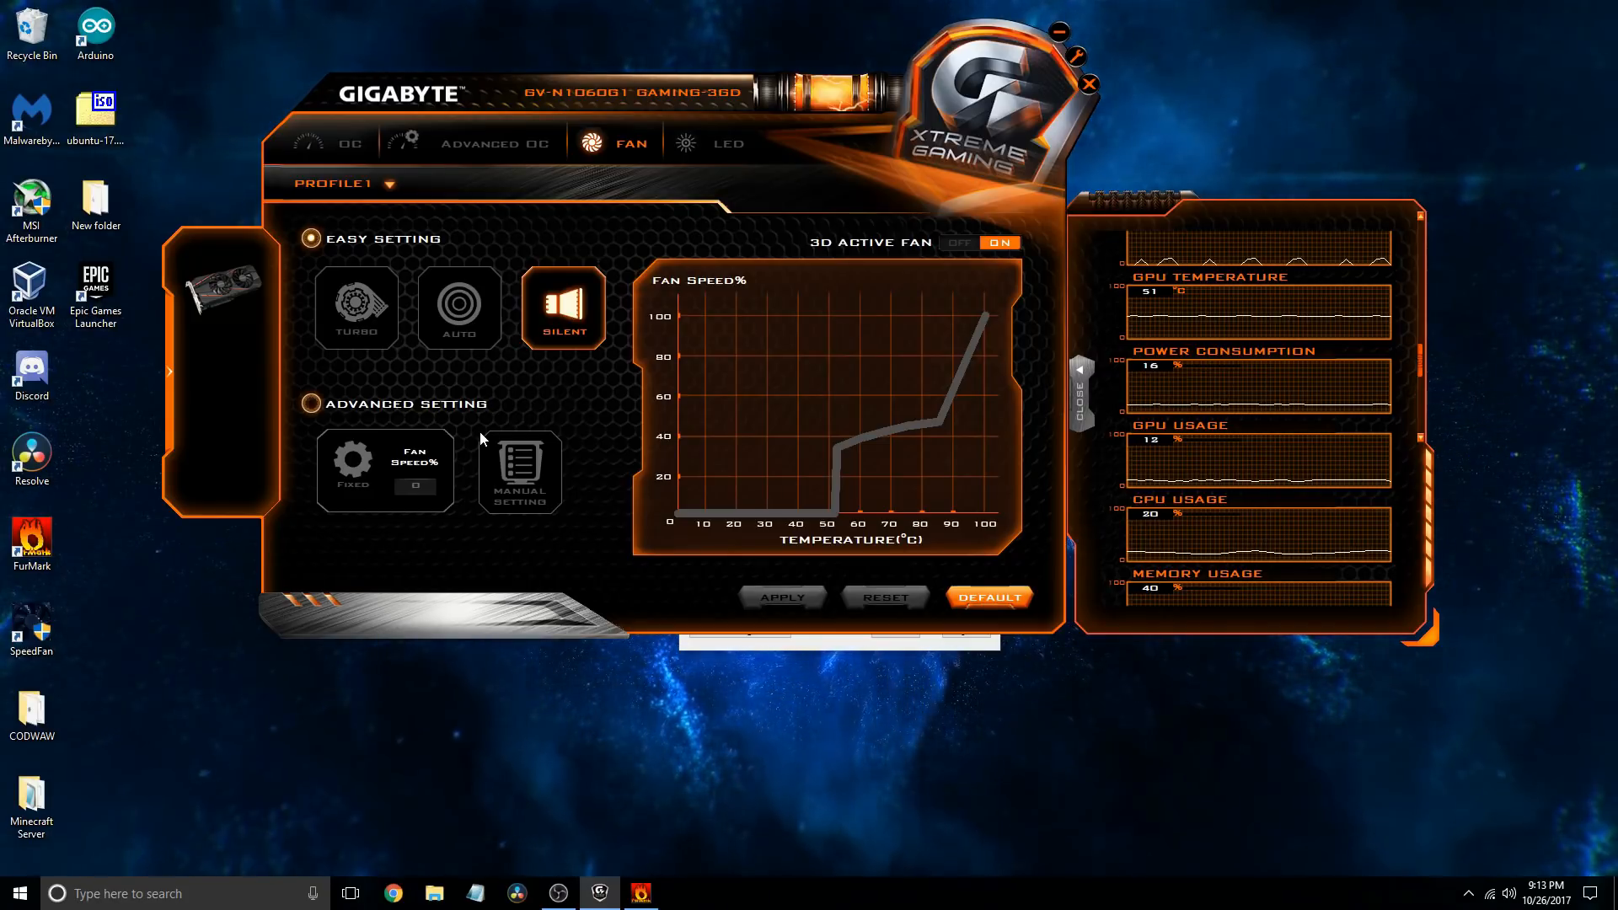
click(343, 326)
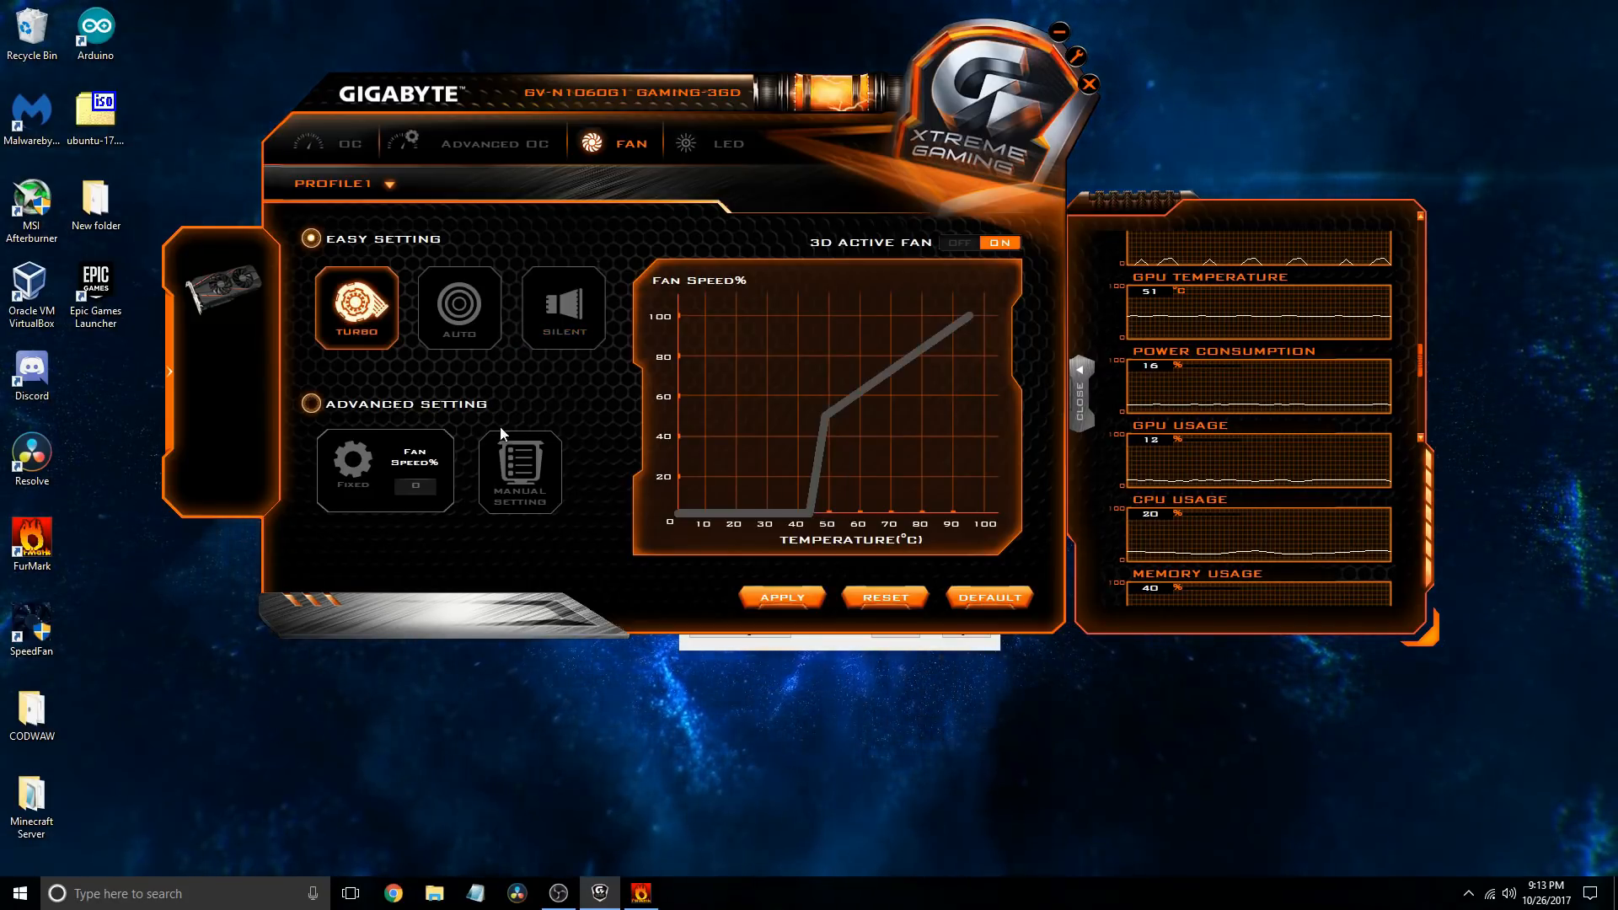
click(540, 331)
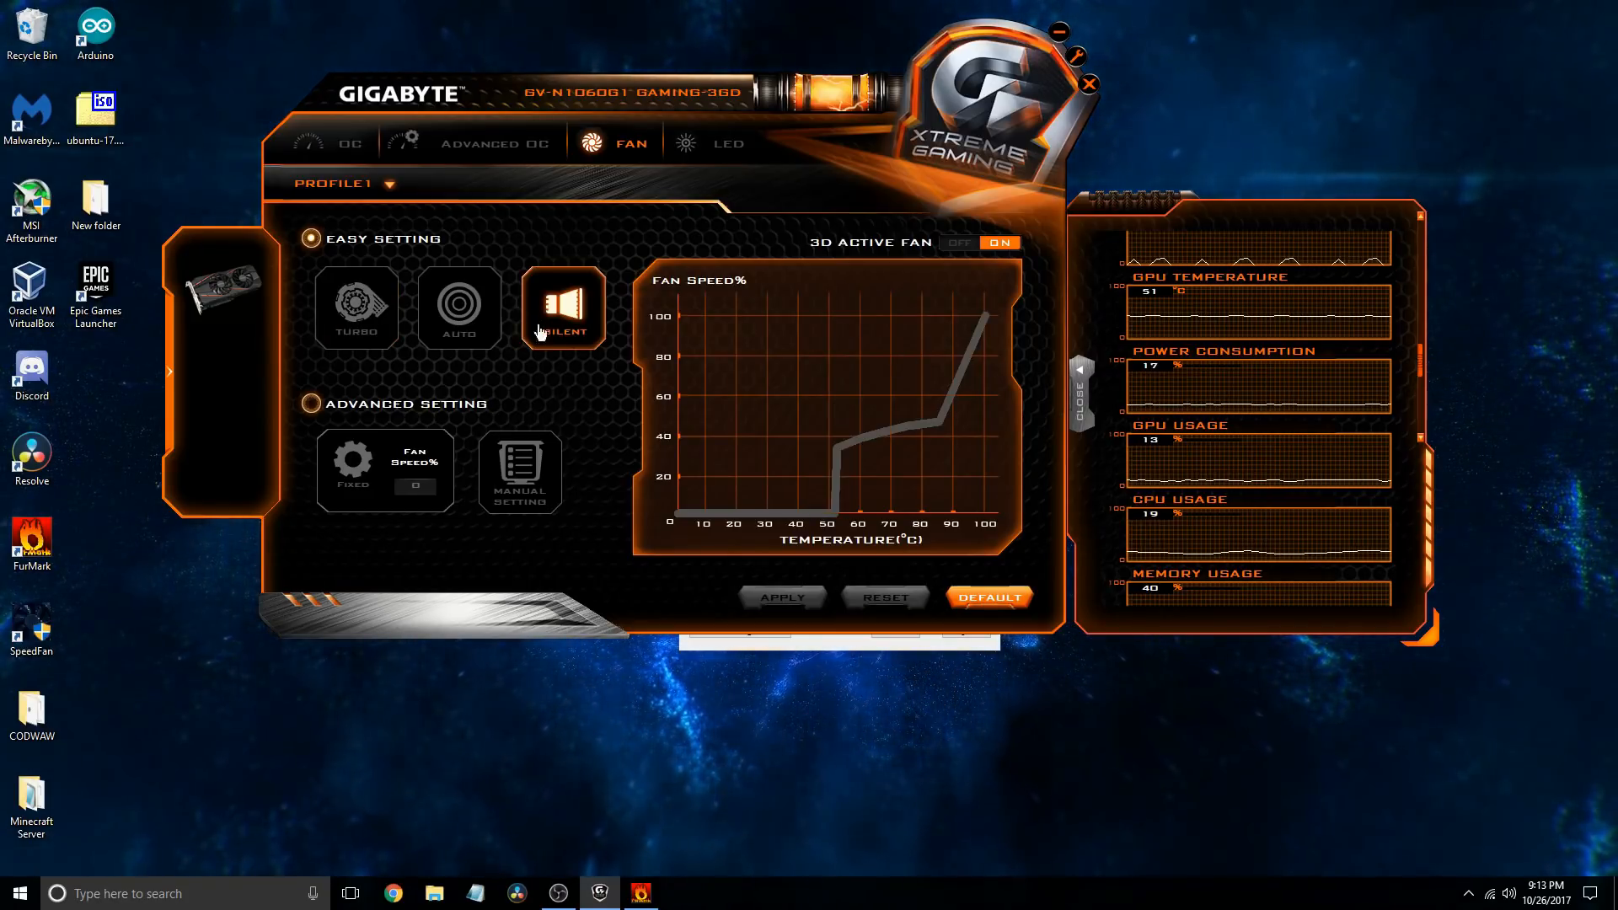
click(708, 144)
click(345, 144)
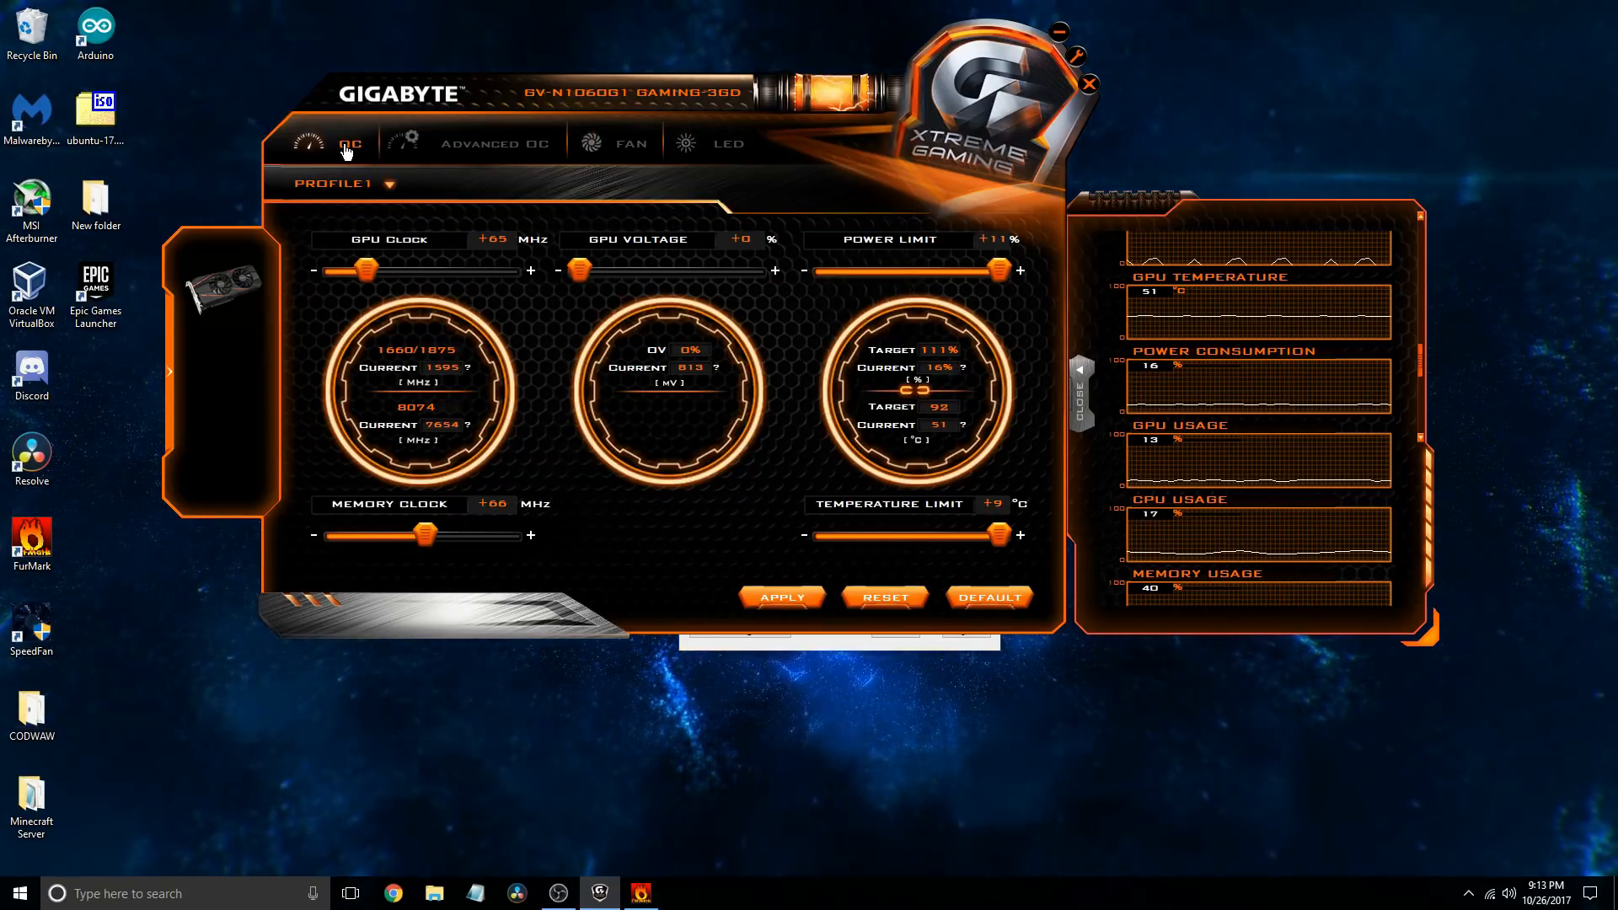